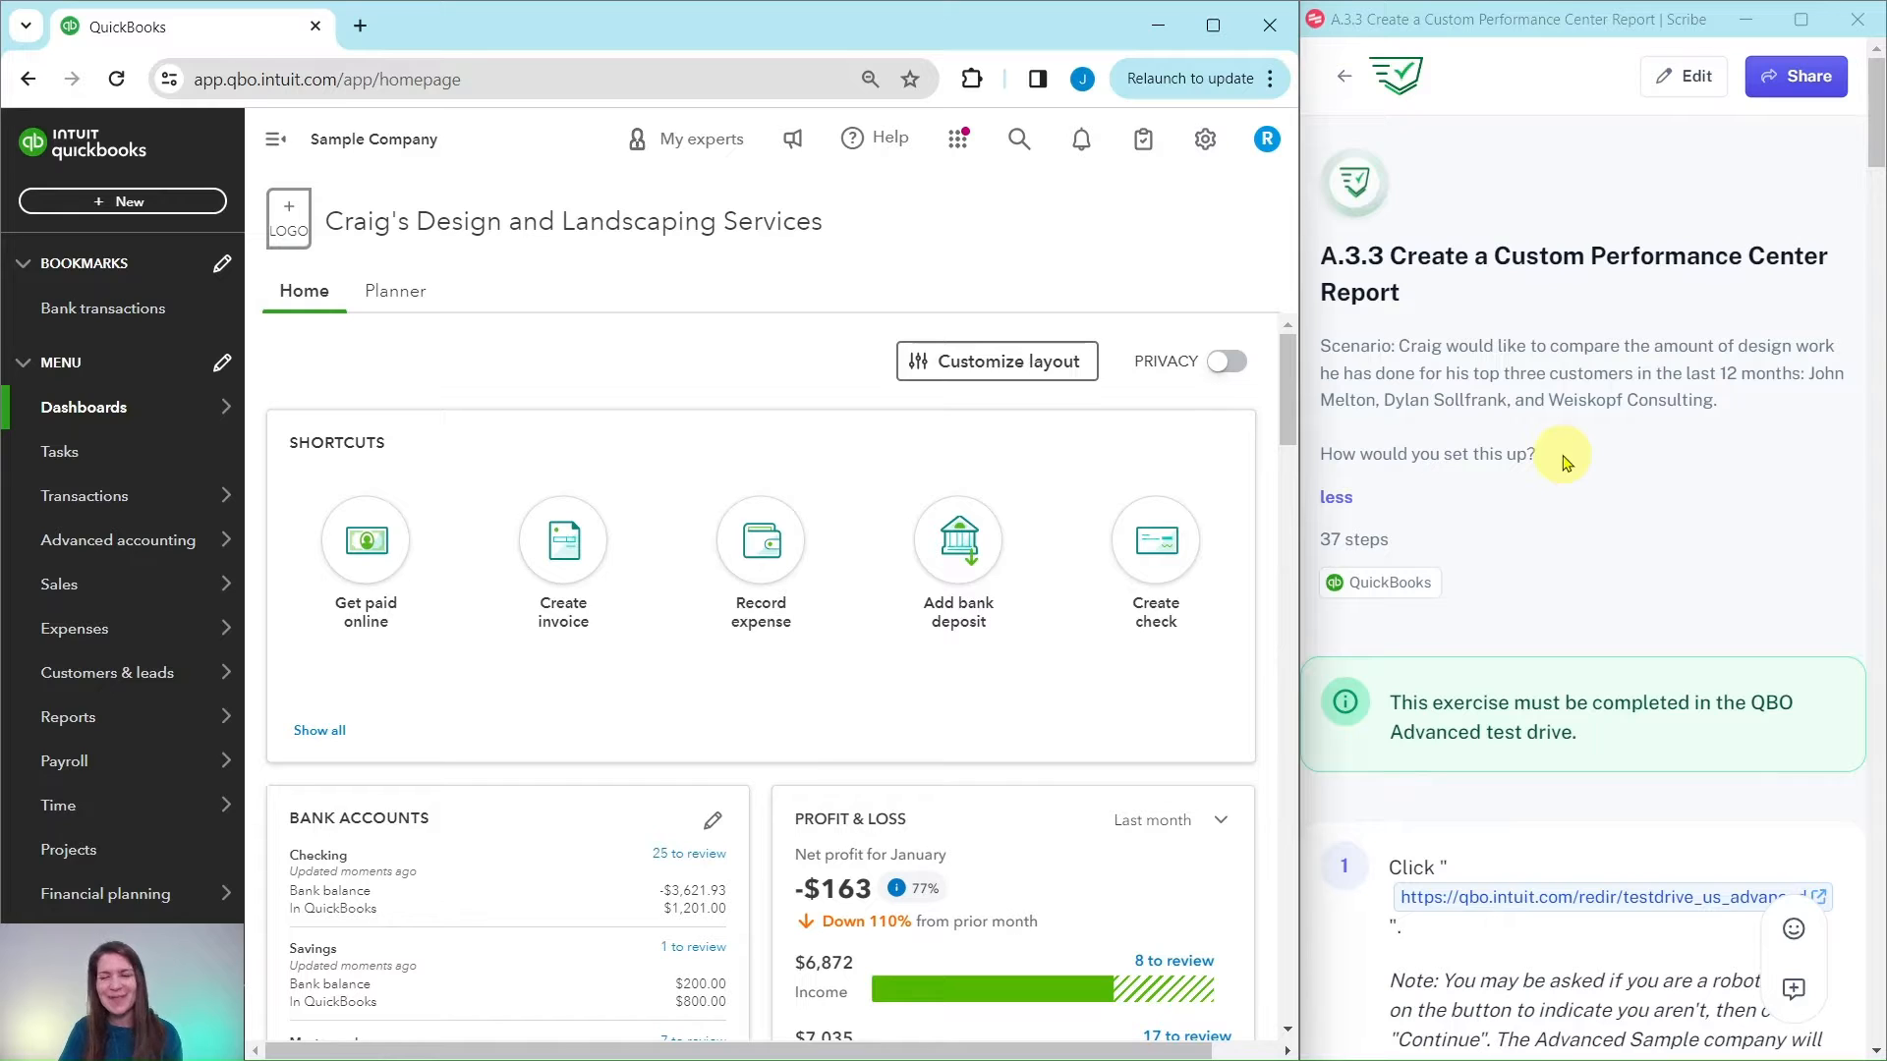
Step: Read the exercise's opening instructions and open the Performance center under Reports
scroll(1565, 462, "down", 5)
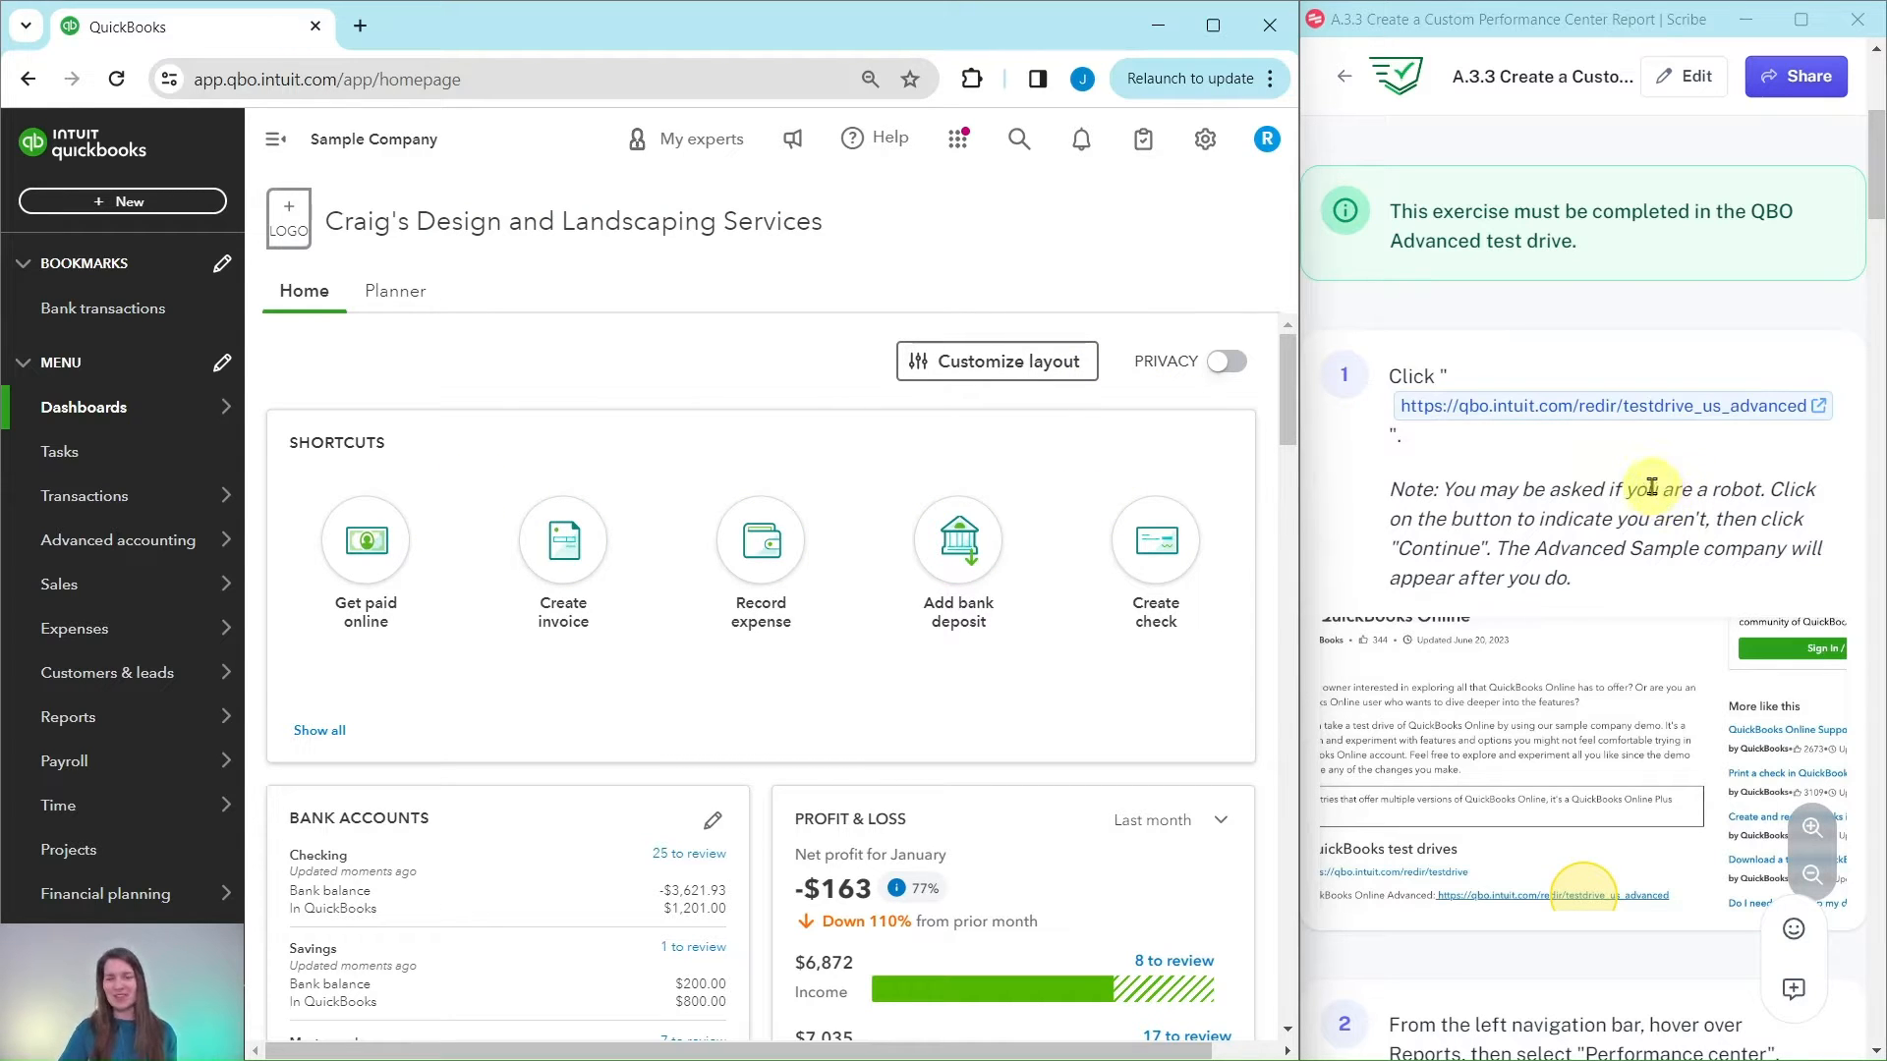
scroll(1621, 477, "down", 7)
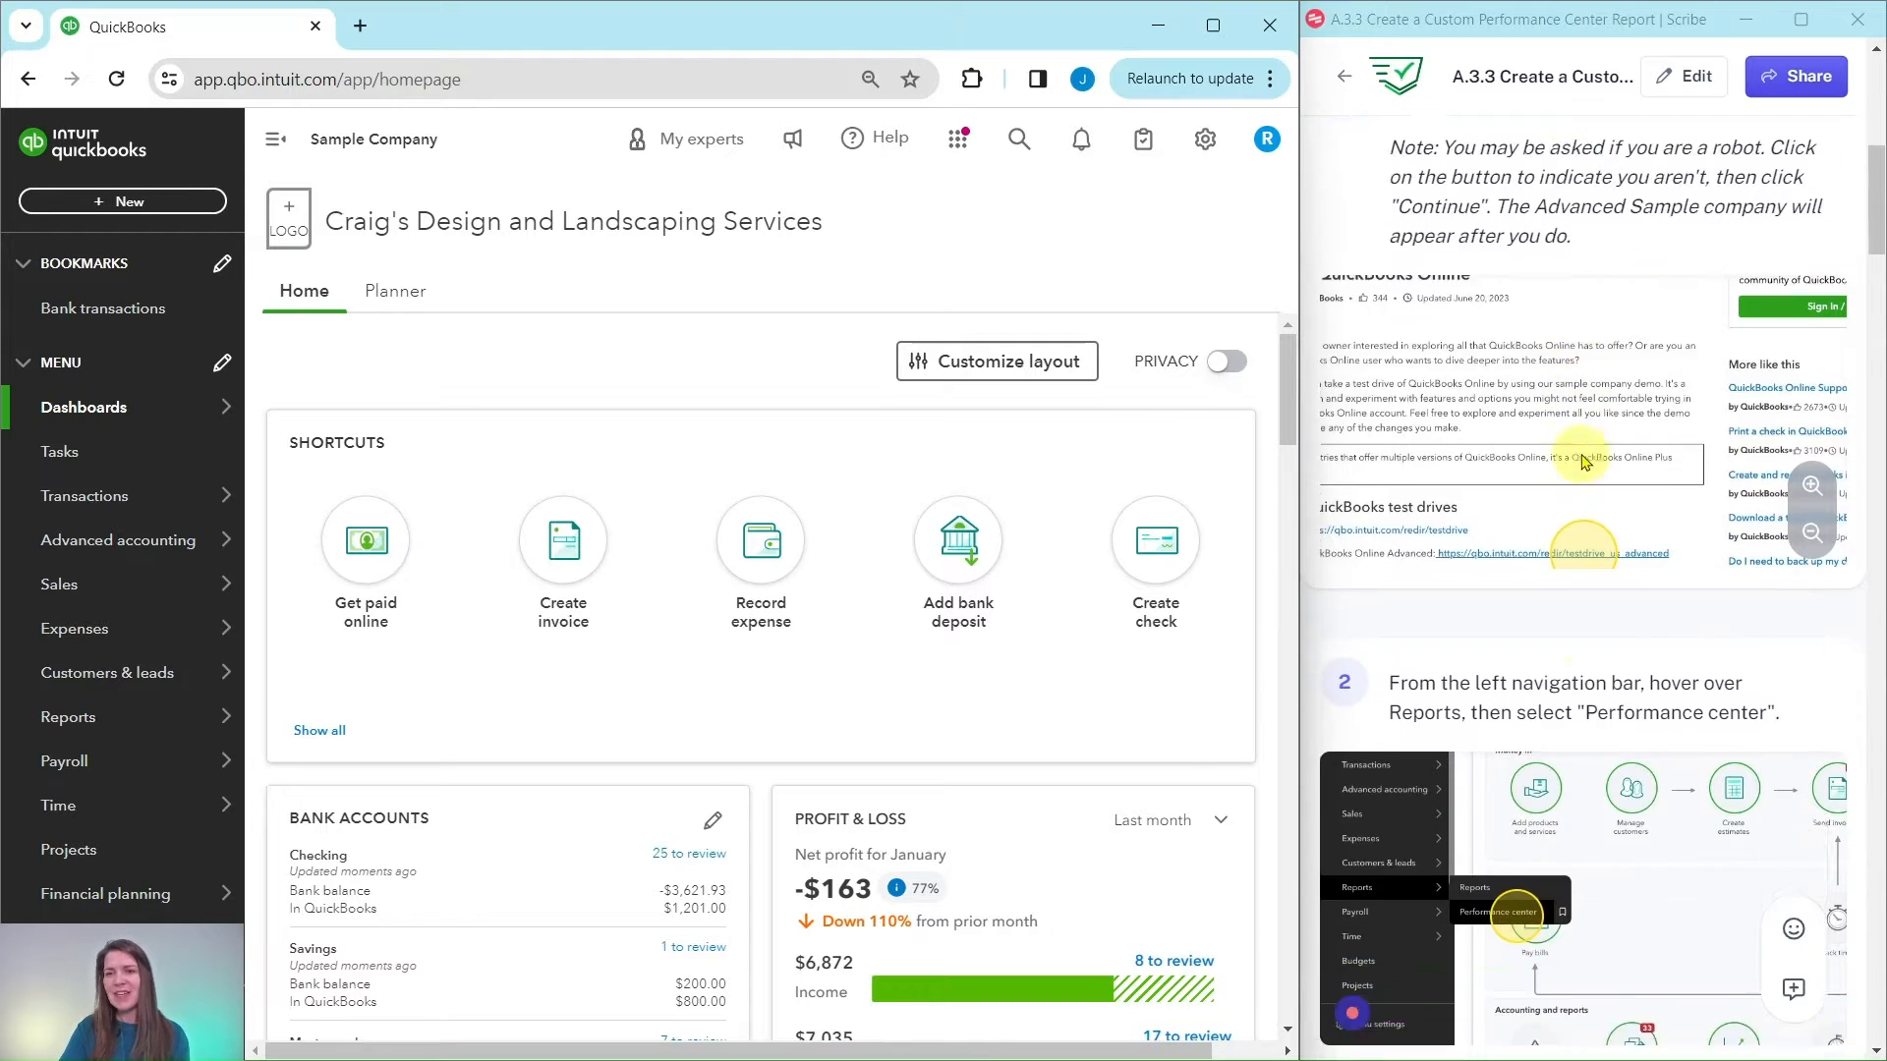
scroll(1592, 470, "down", 1)
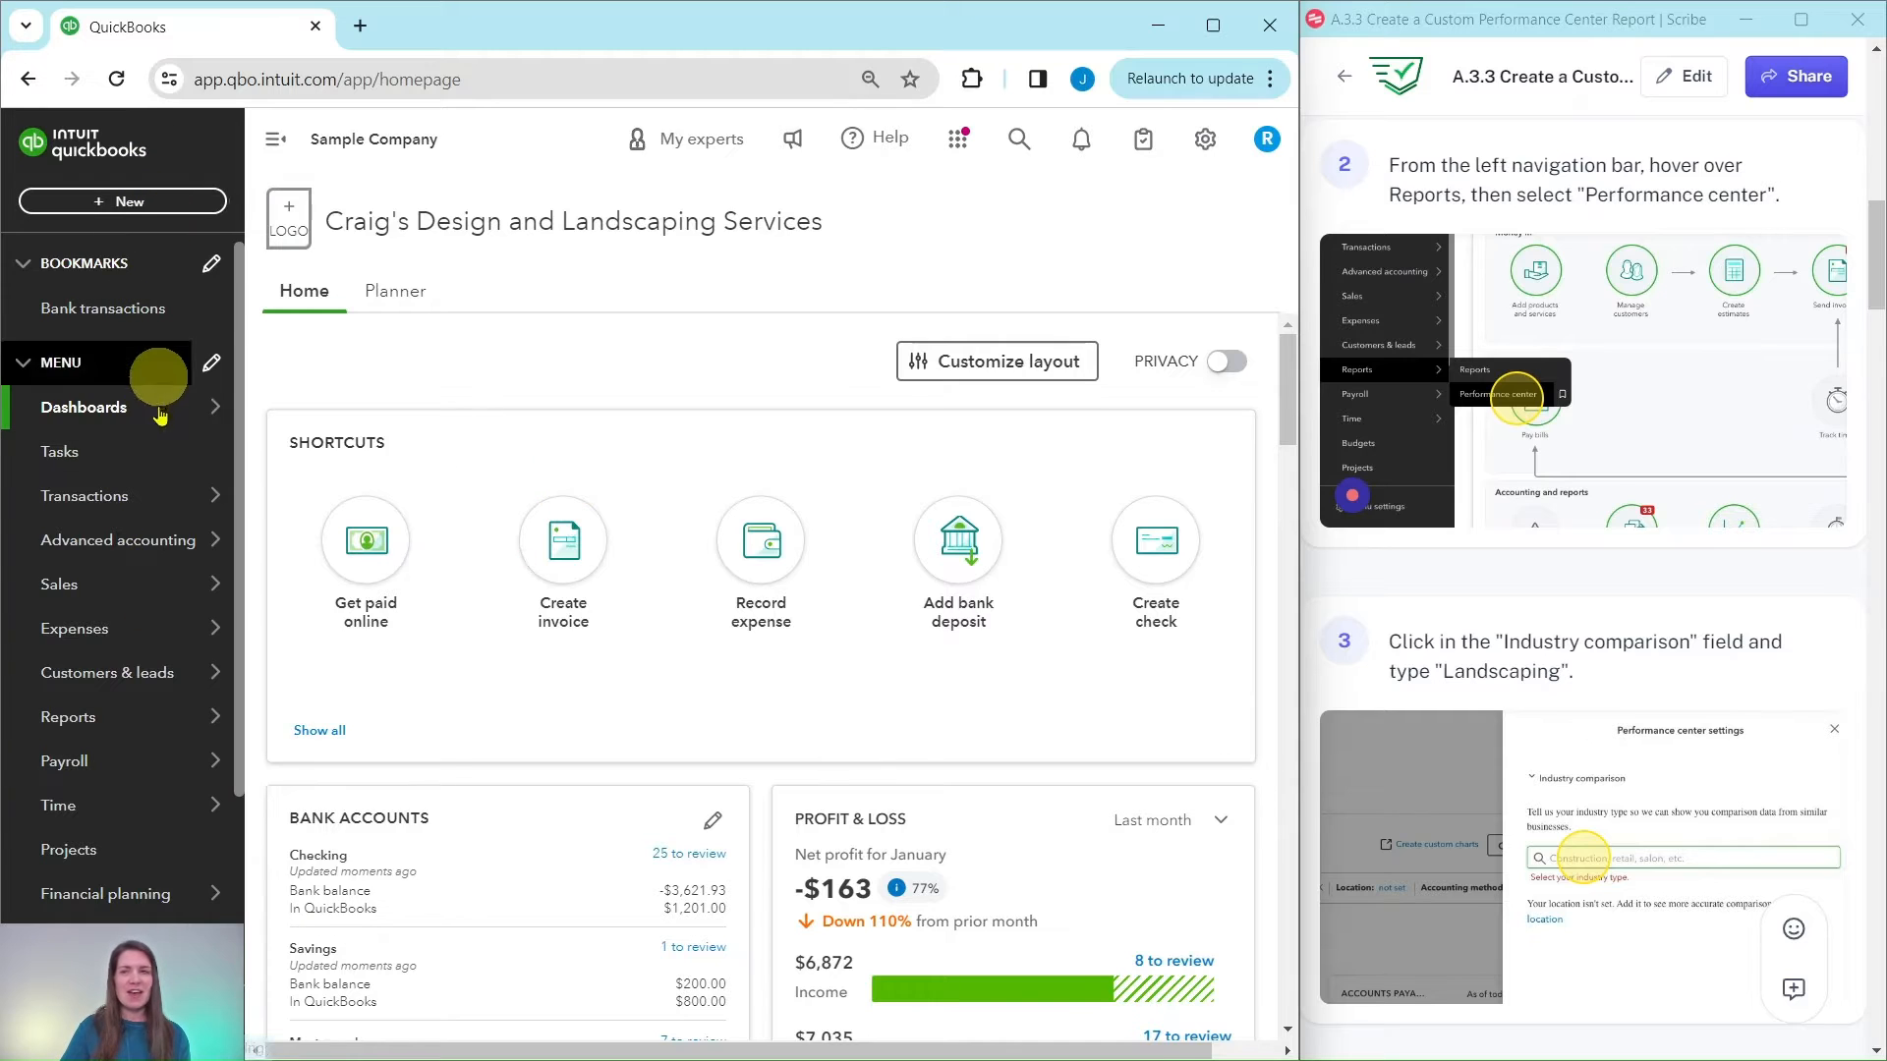
mouse_move(75, 735)
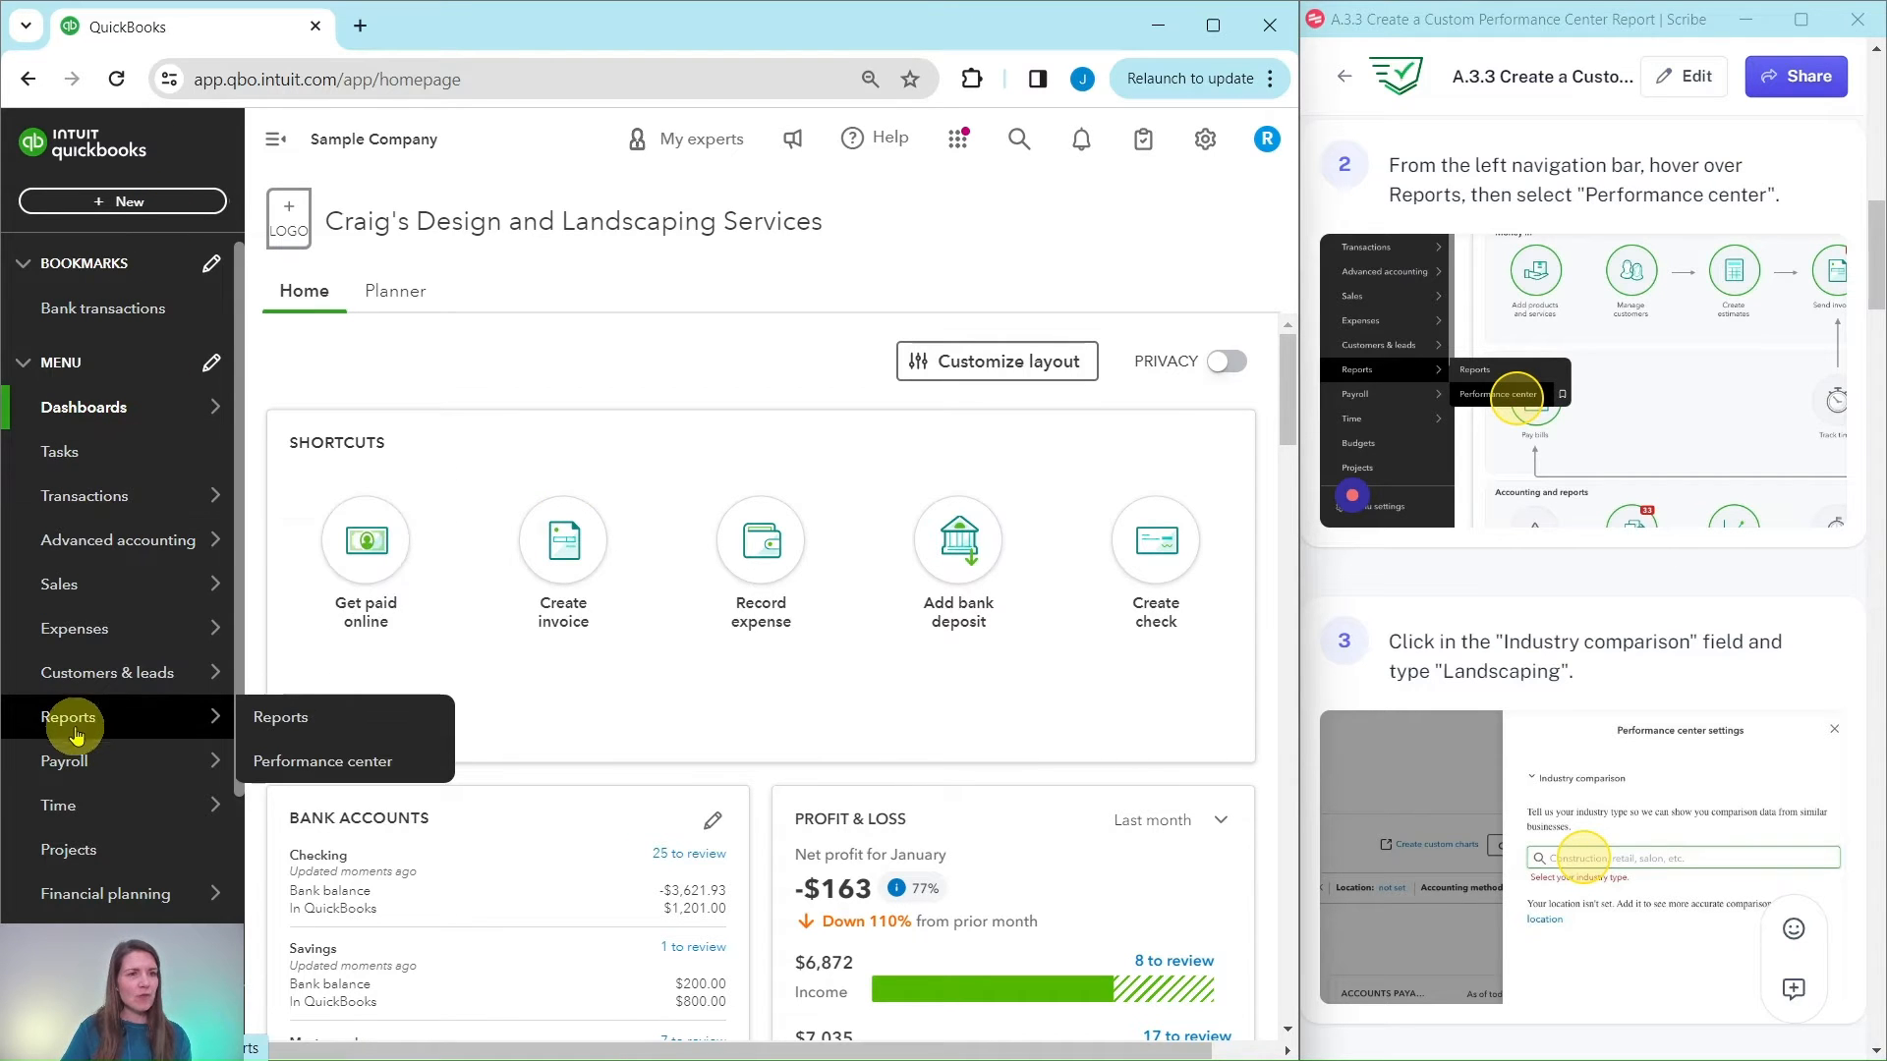
left_click(299, 768)
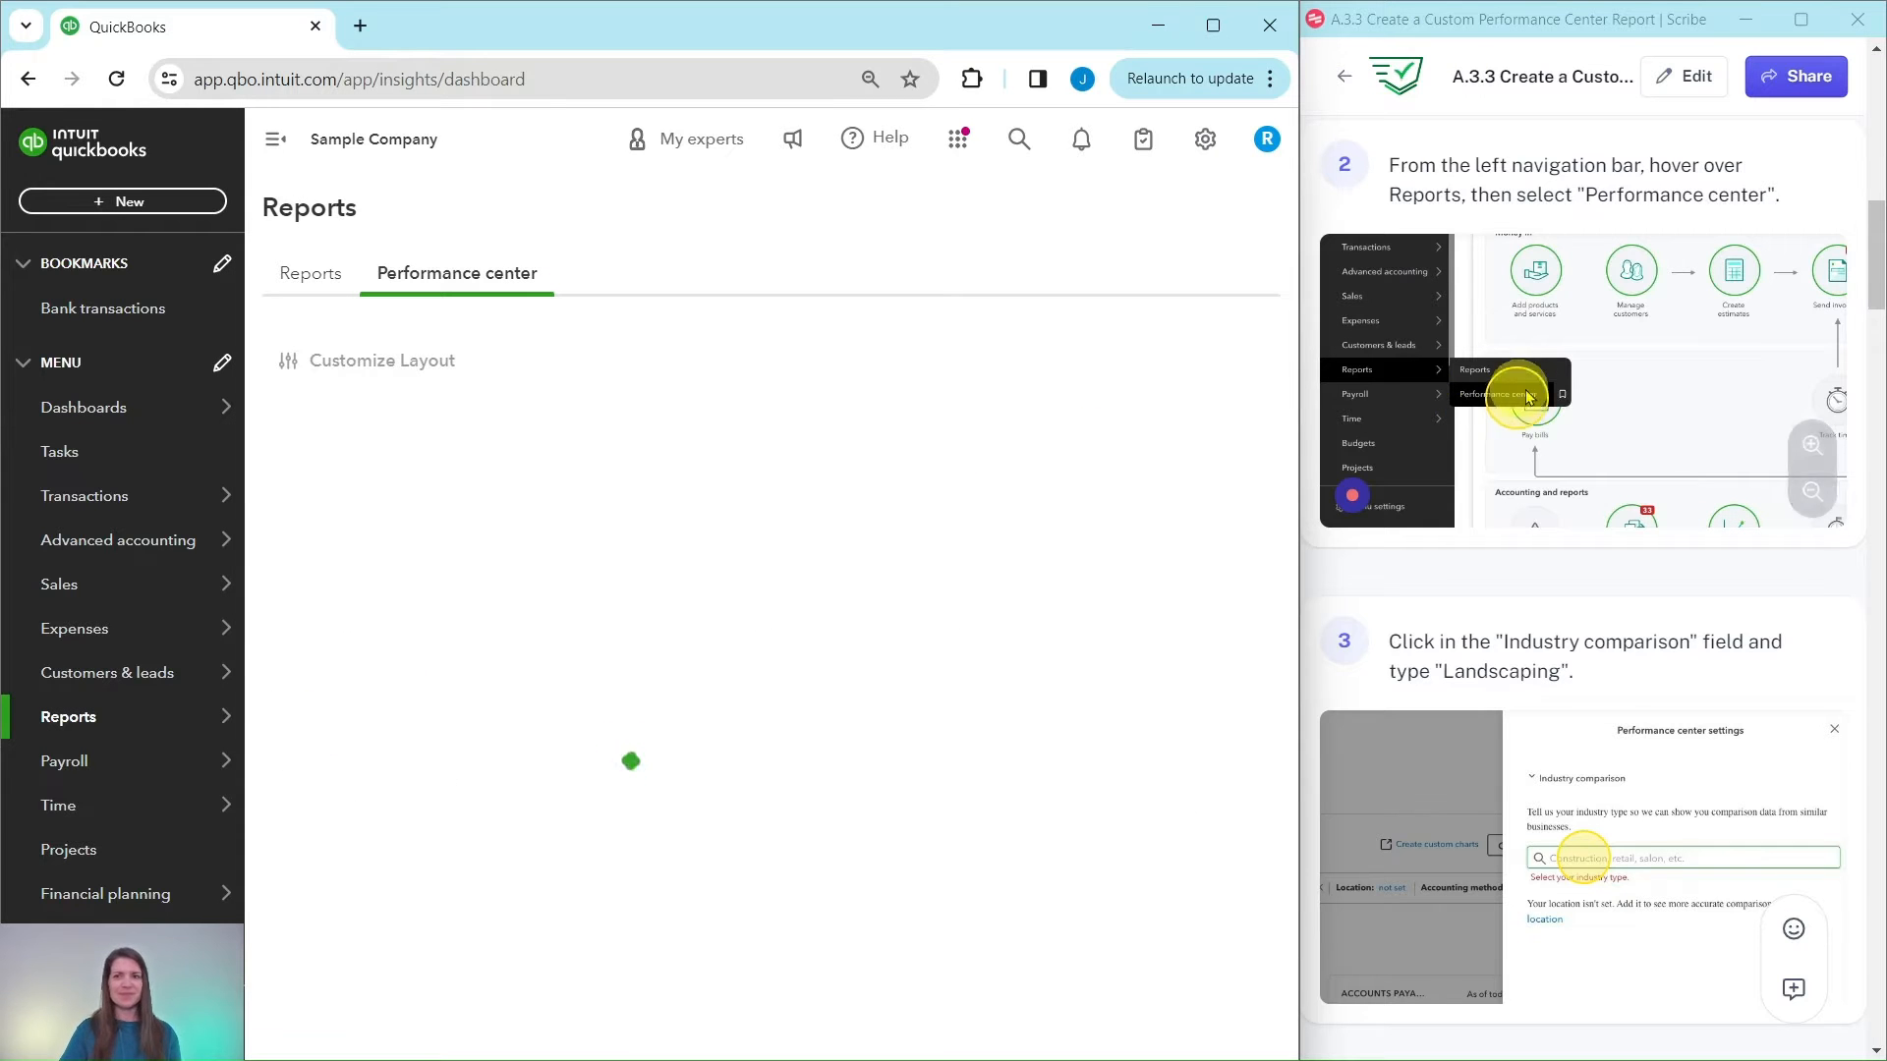
Step: Set the Performance center's industry comparison to "Landscaping services" and save the settings
scroll(1528, 394, "down", 5)
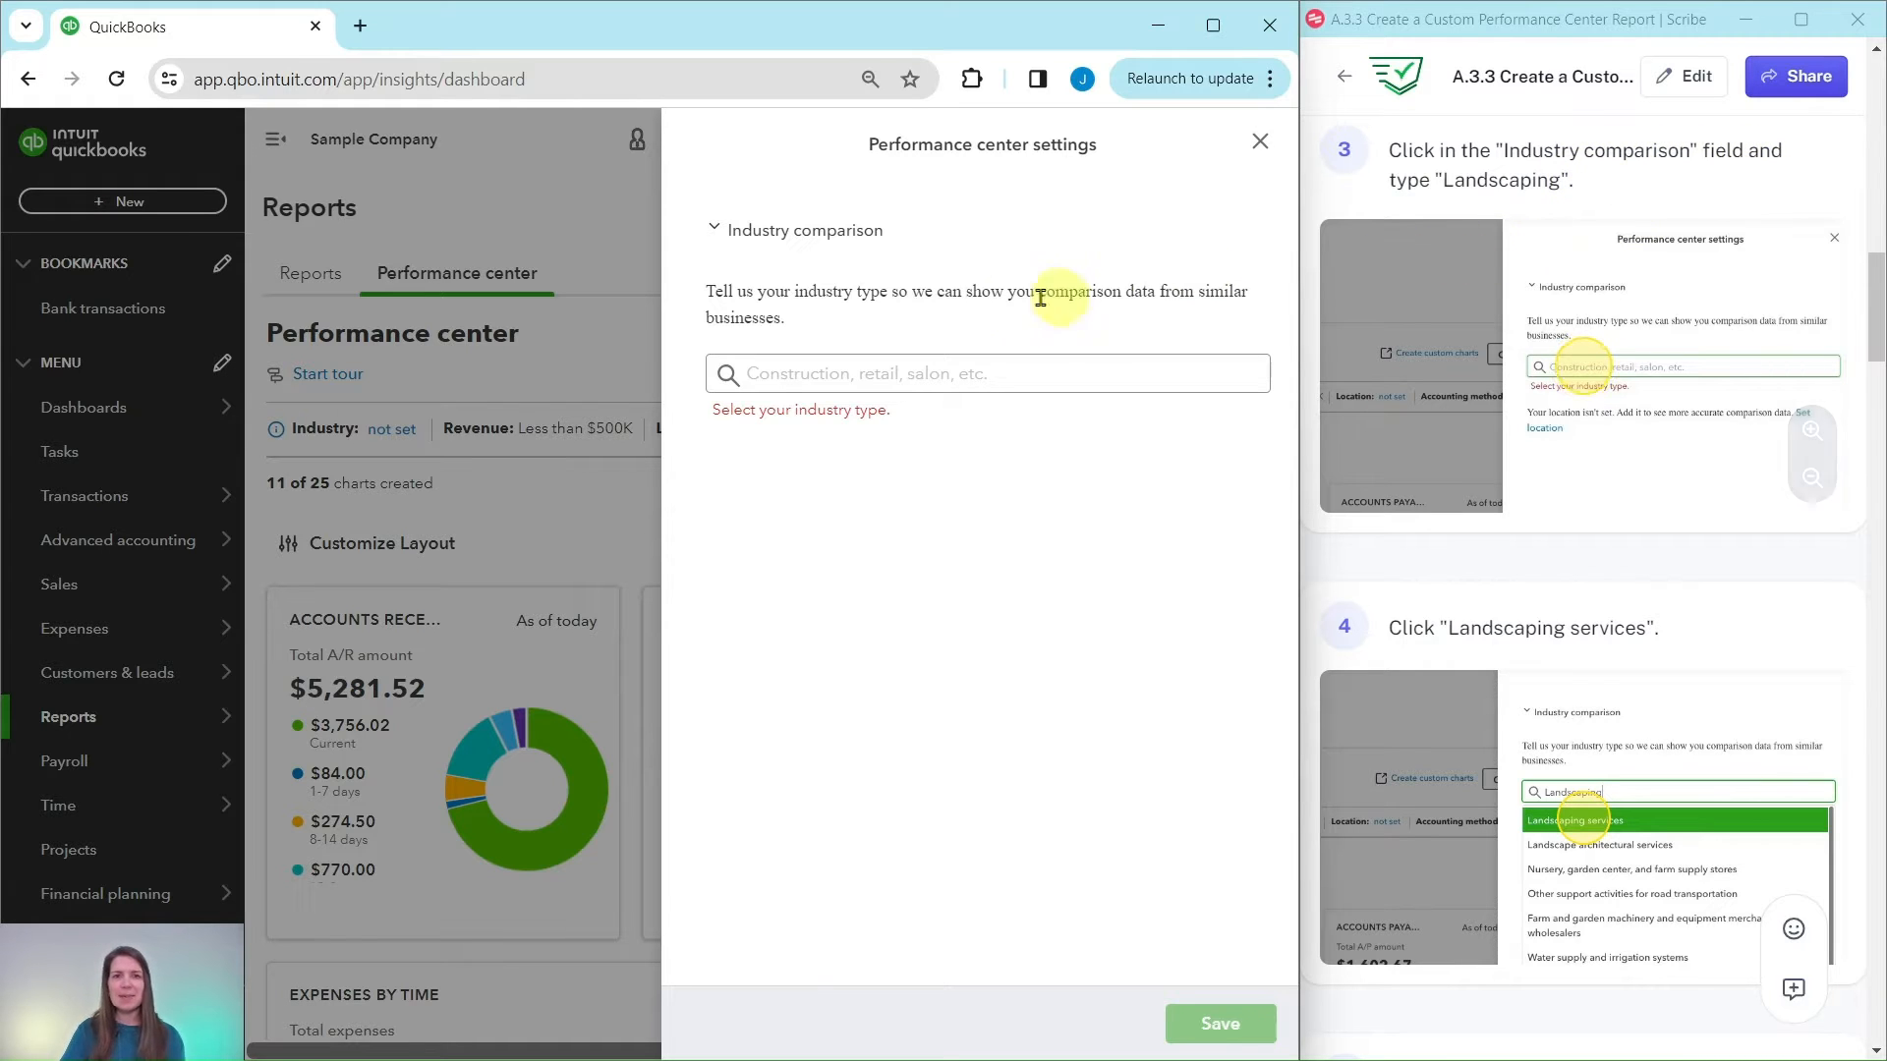
left_click(844, 373)
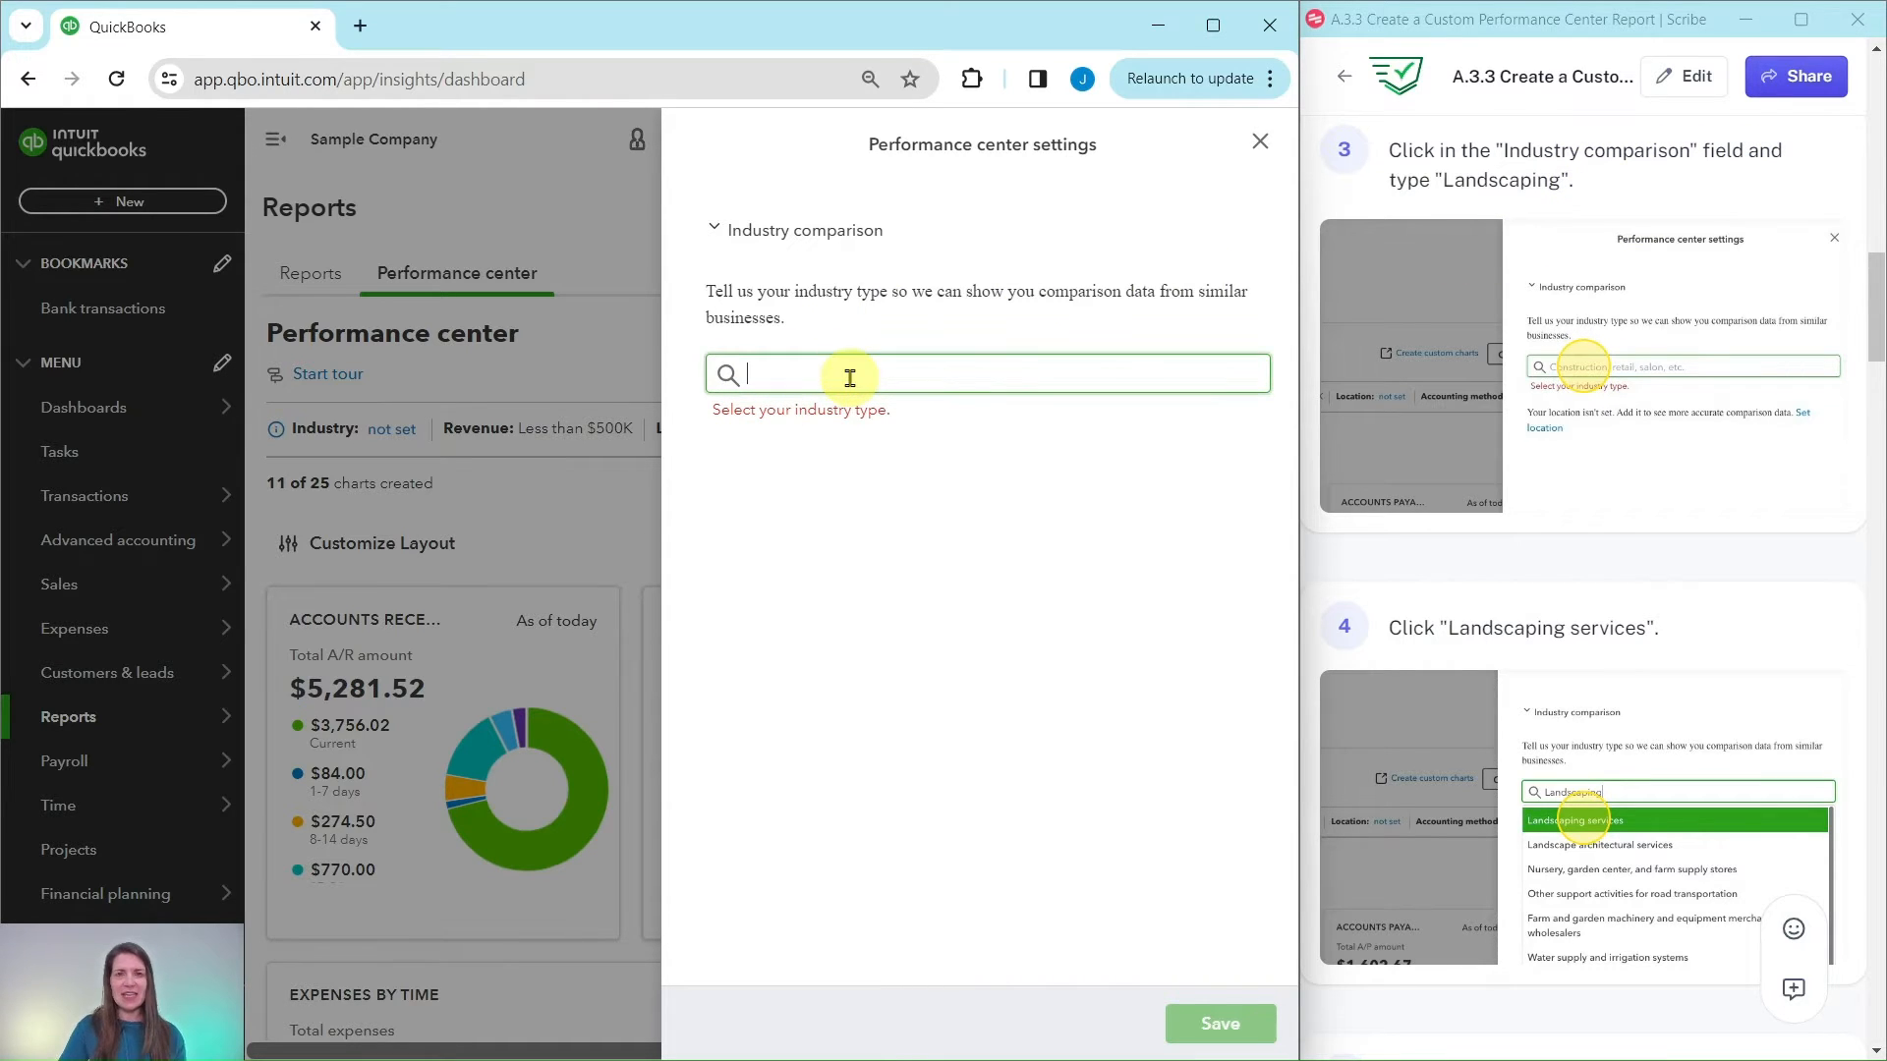
type("Land")
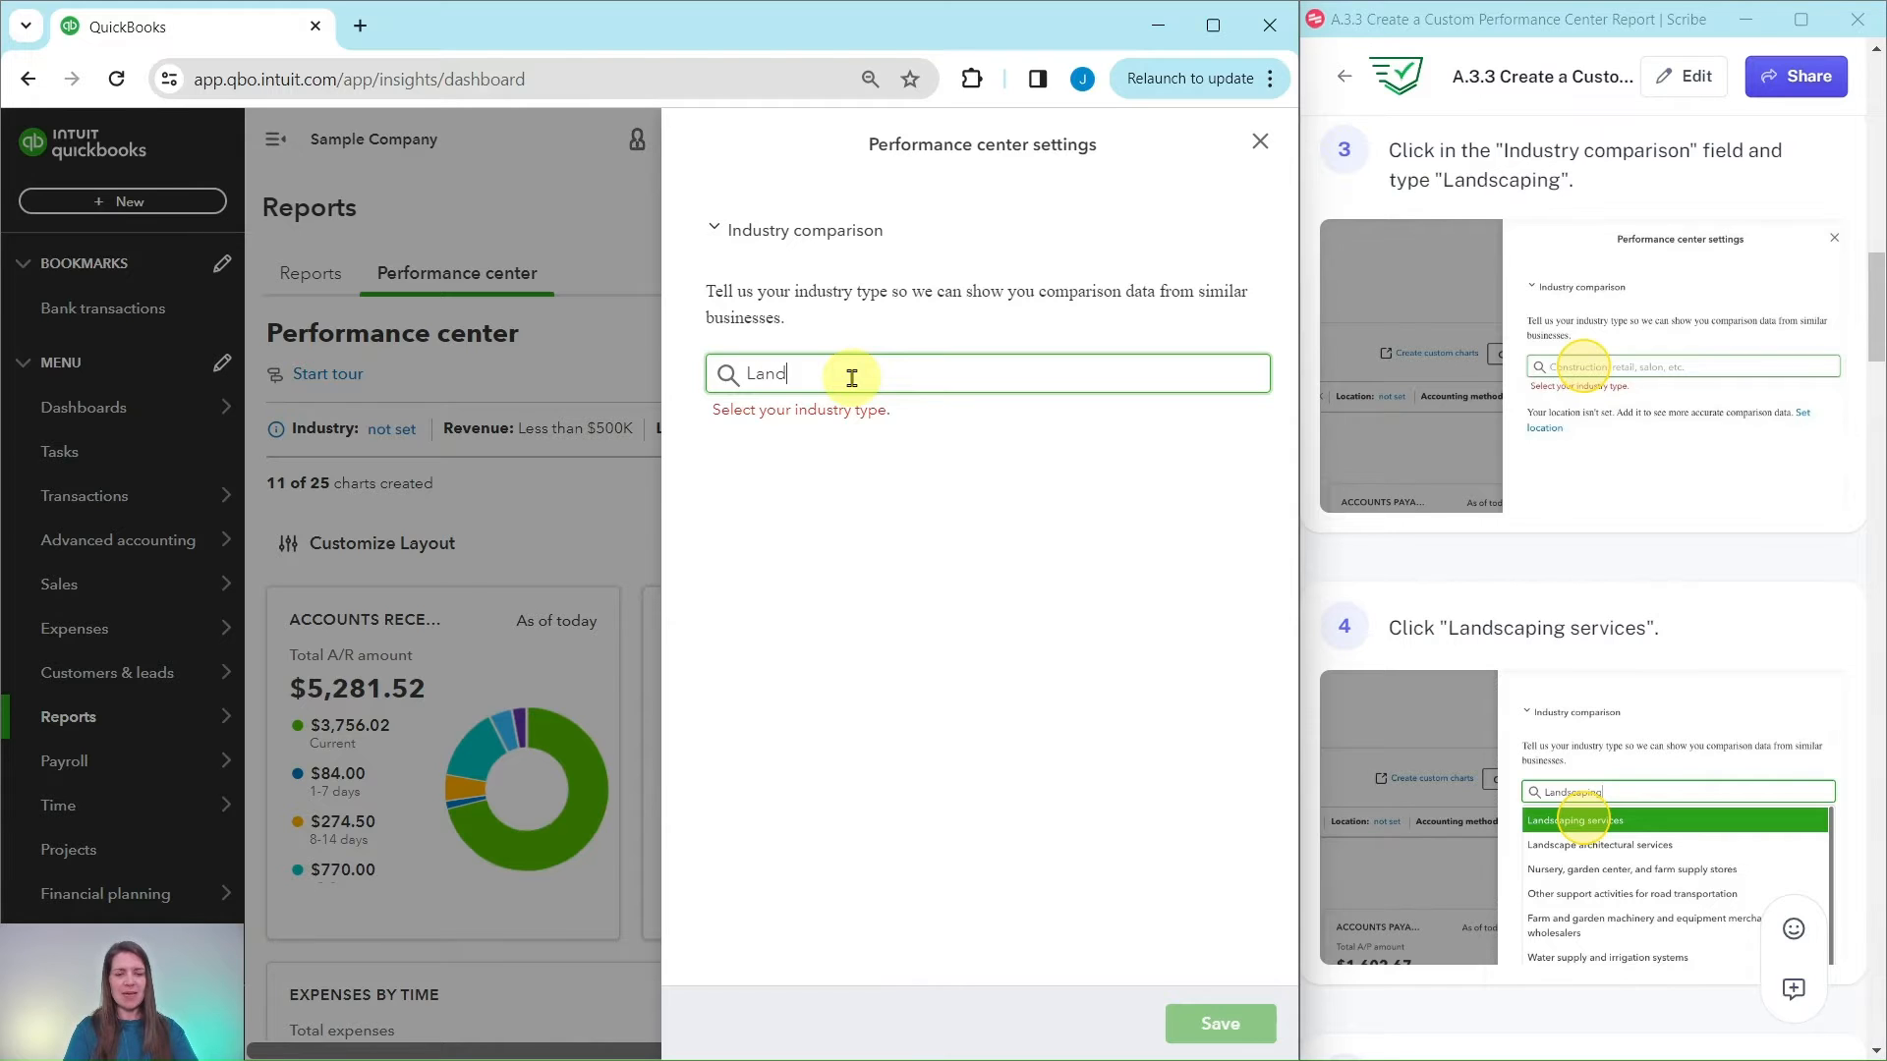
type("scaping")
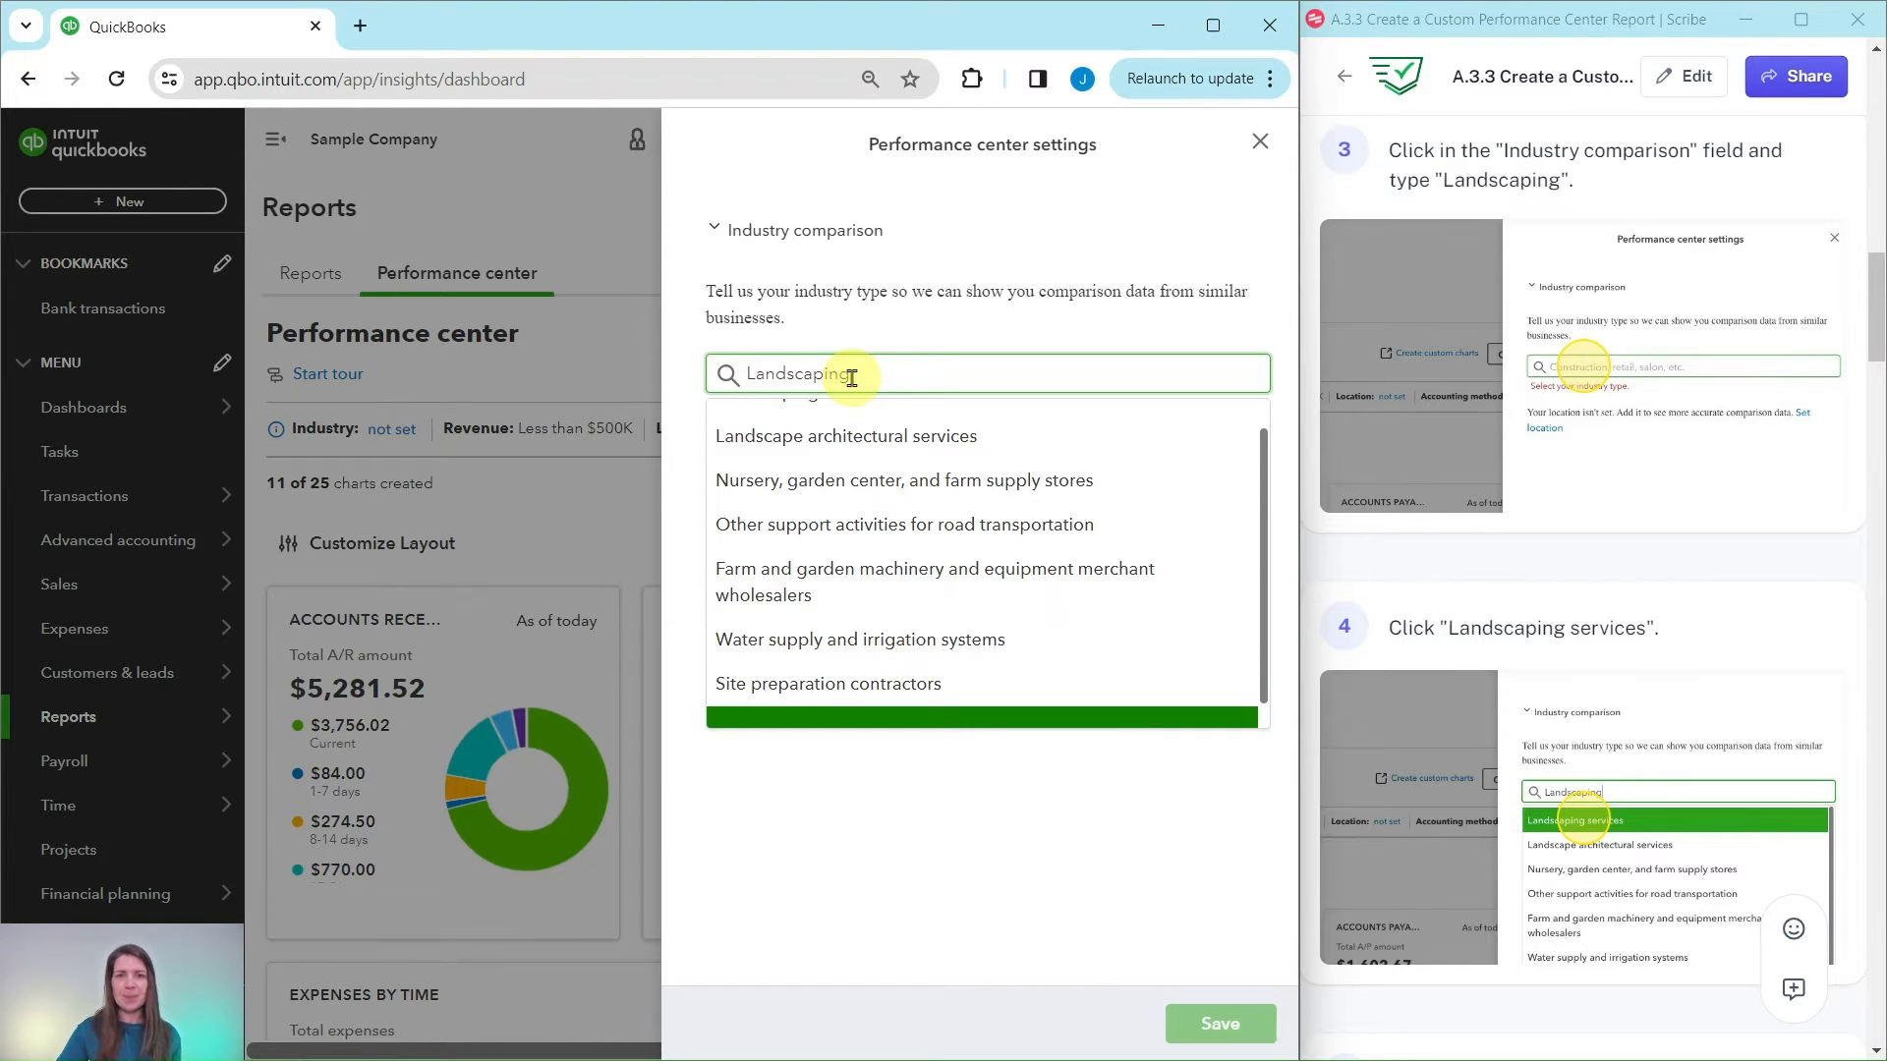
scroll(864, 497, "up", 1)
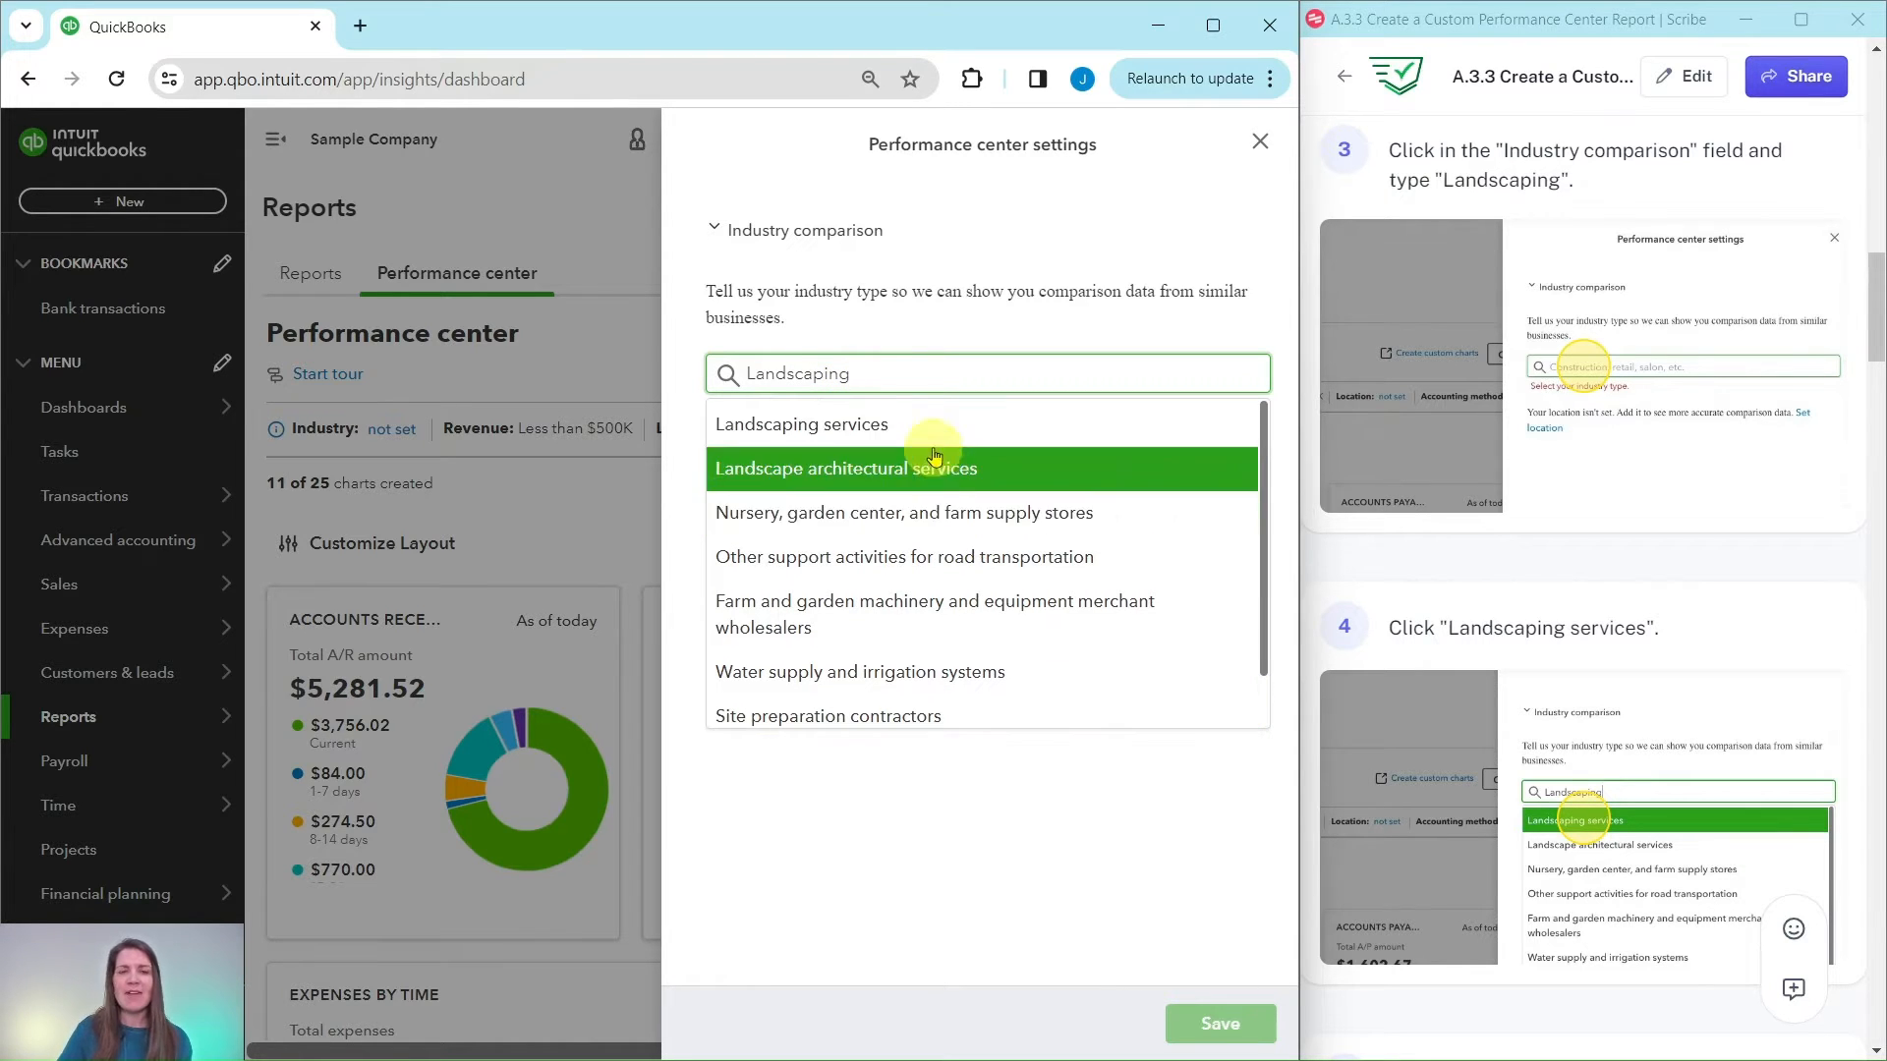
left_click(766, 435)
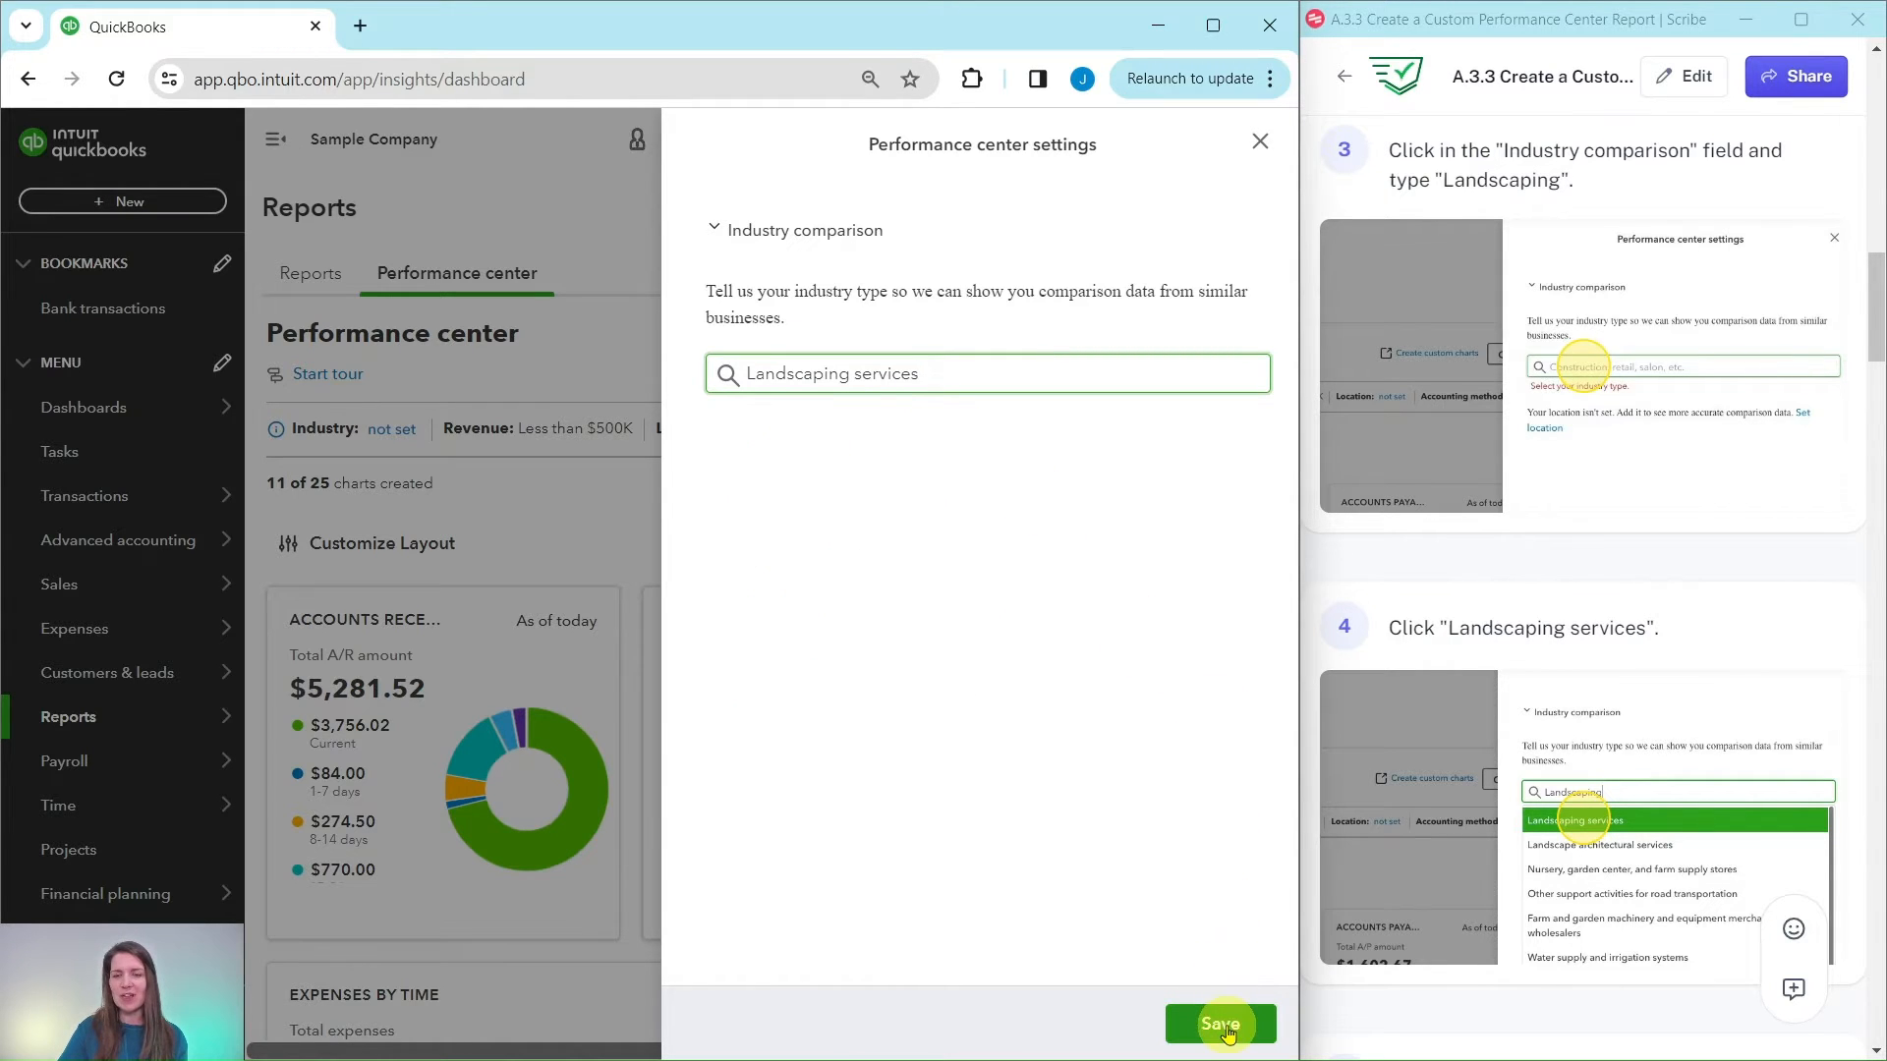
left_click(1220, 1023)
Step: Review the guide's instructions for updating the company type and open the company's Account and settings
scroll(1434, 732, "down", 10)
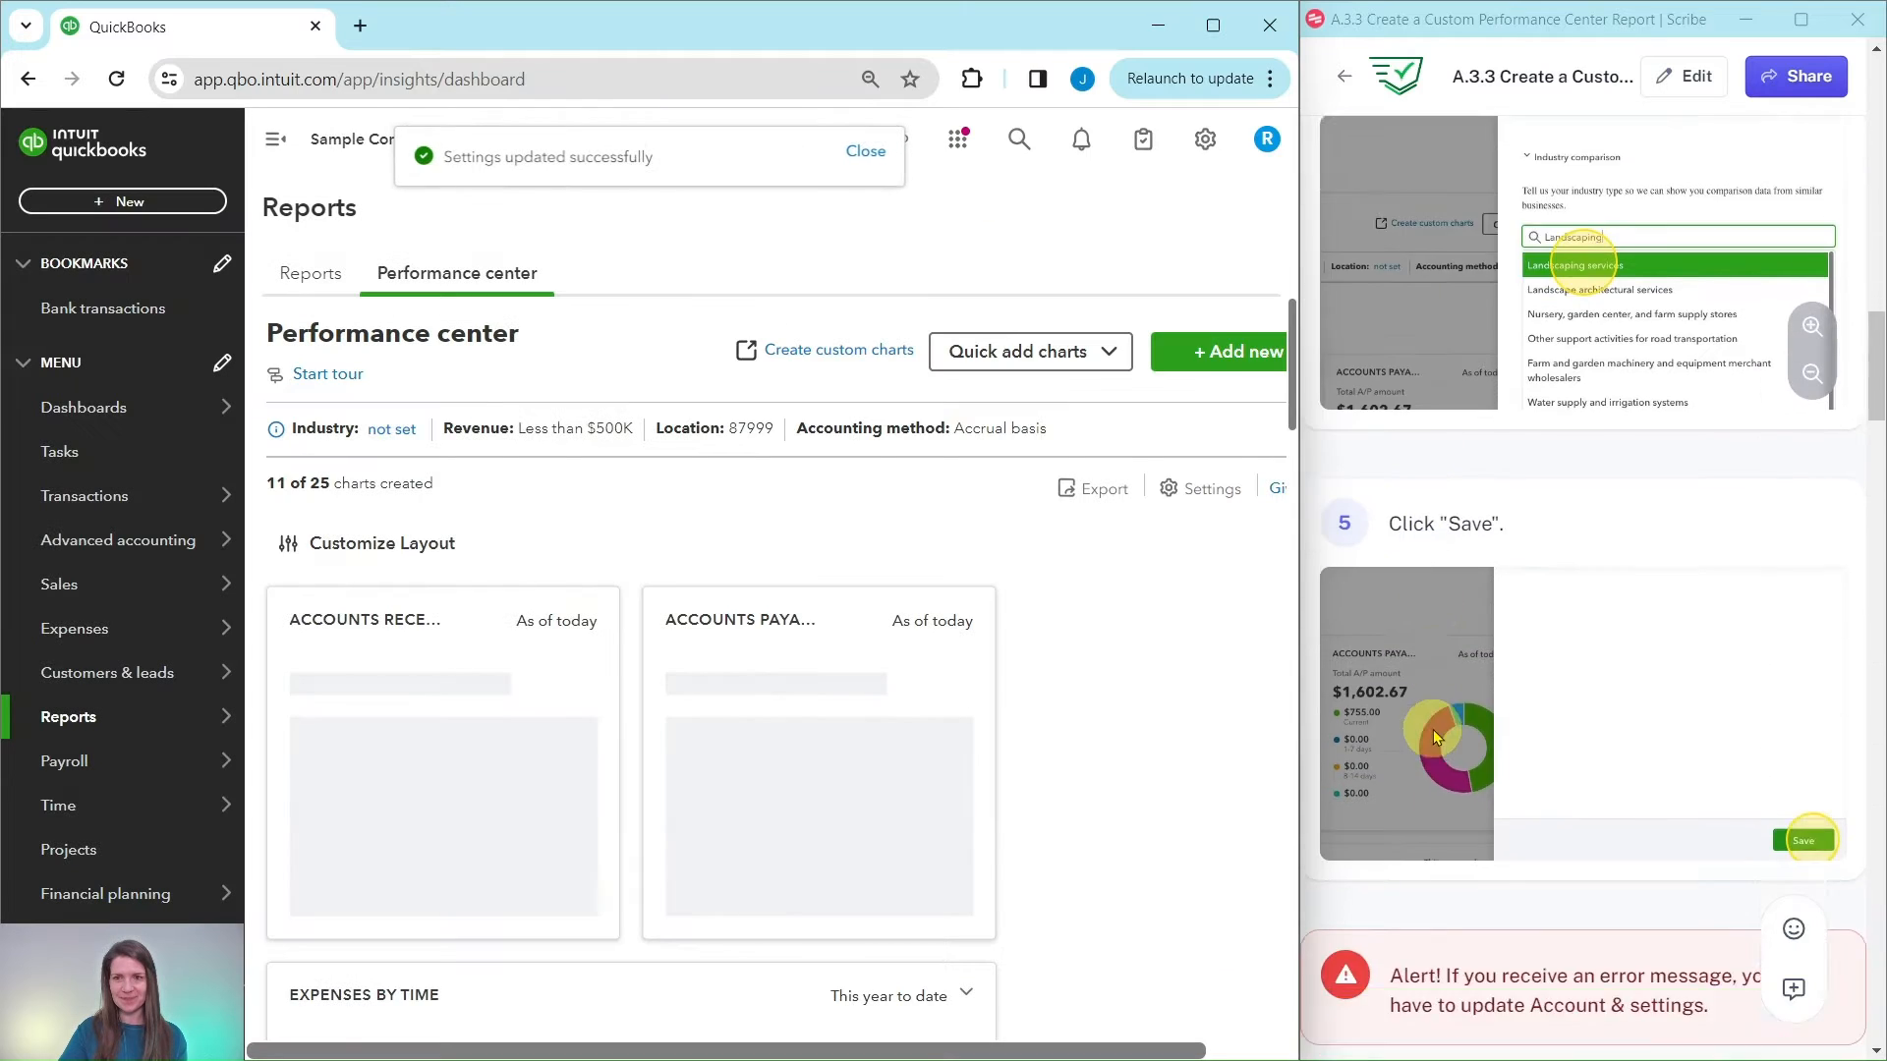
scroll(1434, 732, "down", 3)
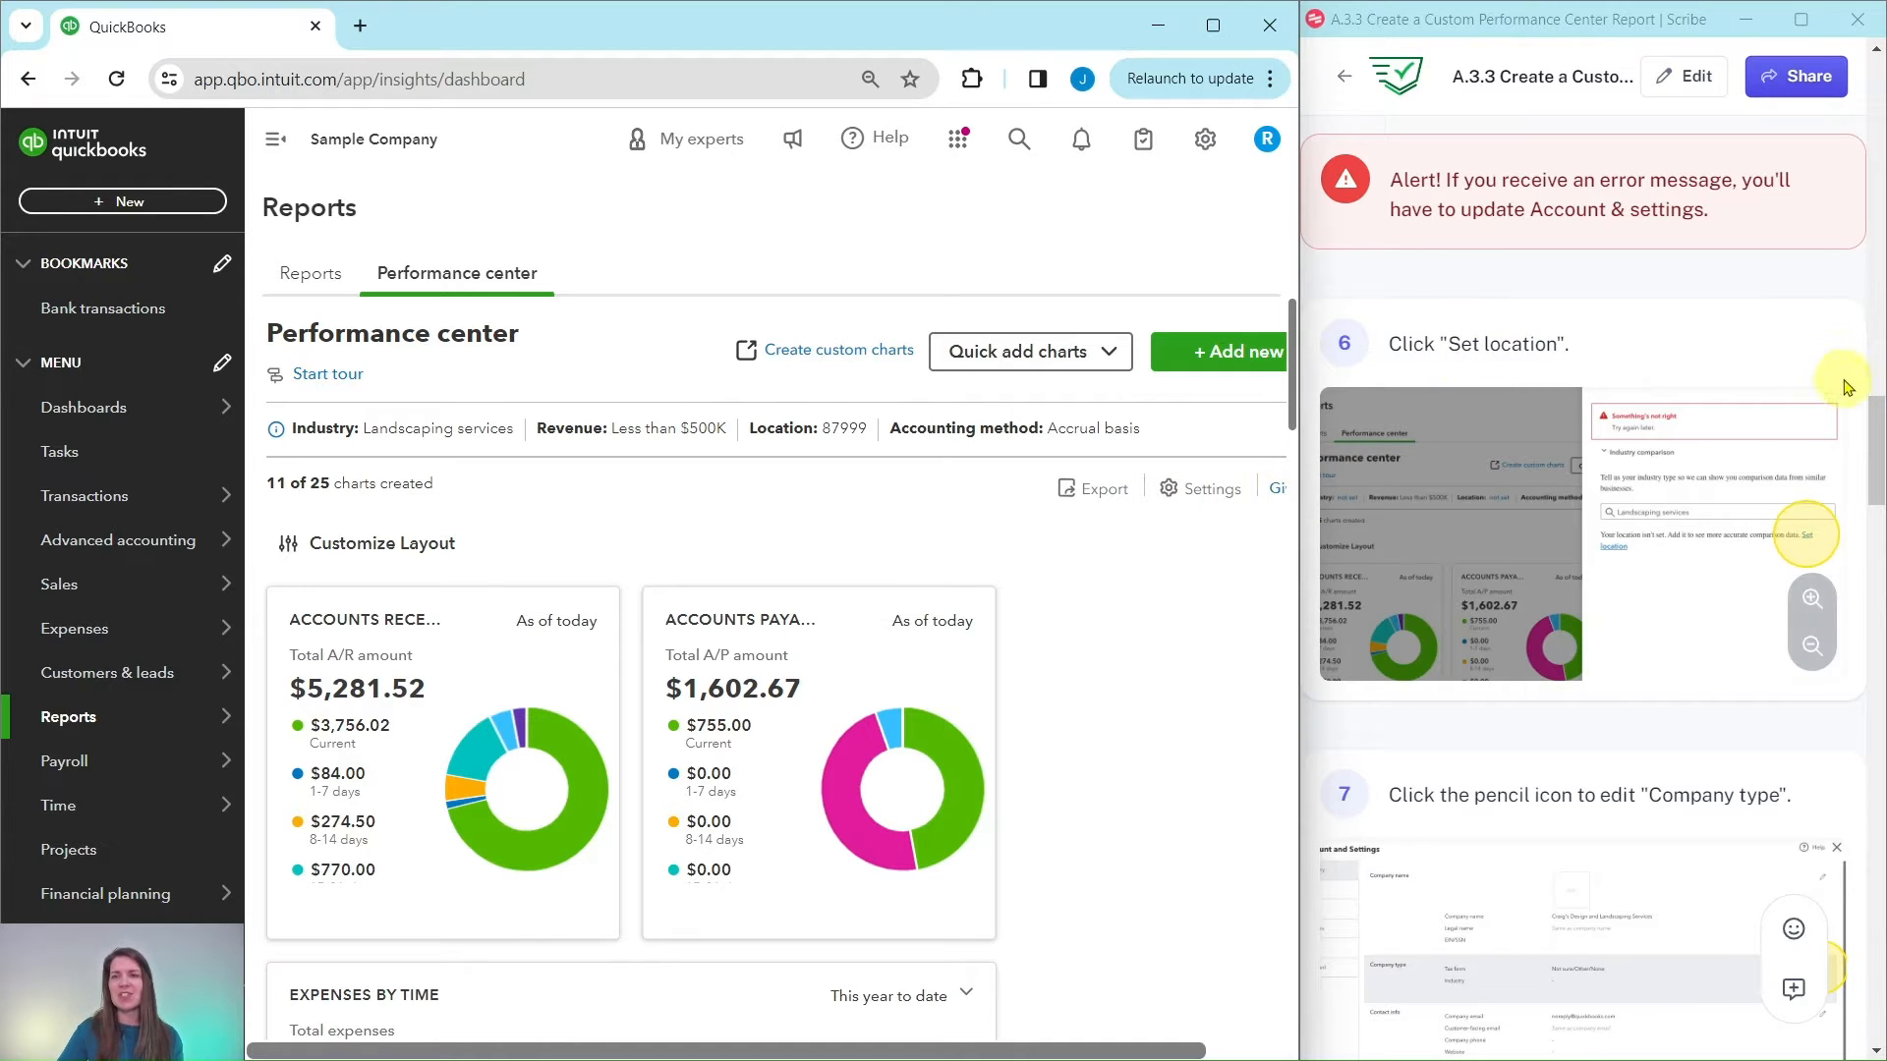
scroll(1683, 584, "down", 5)
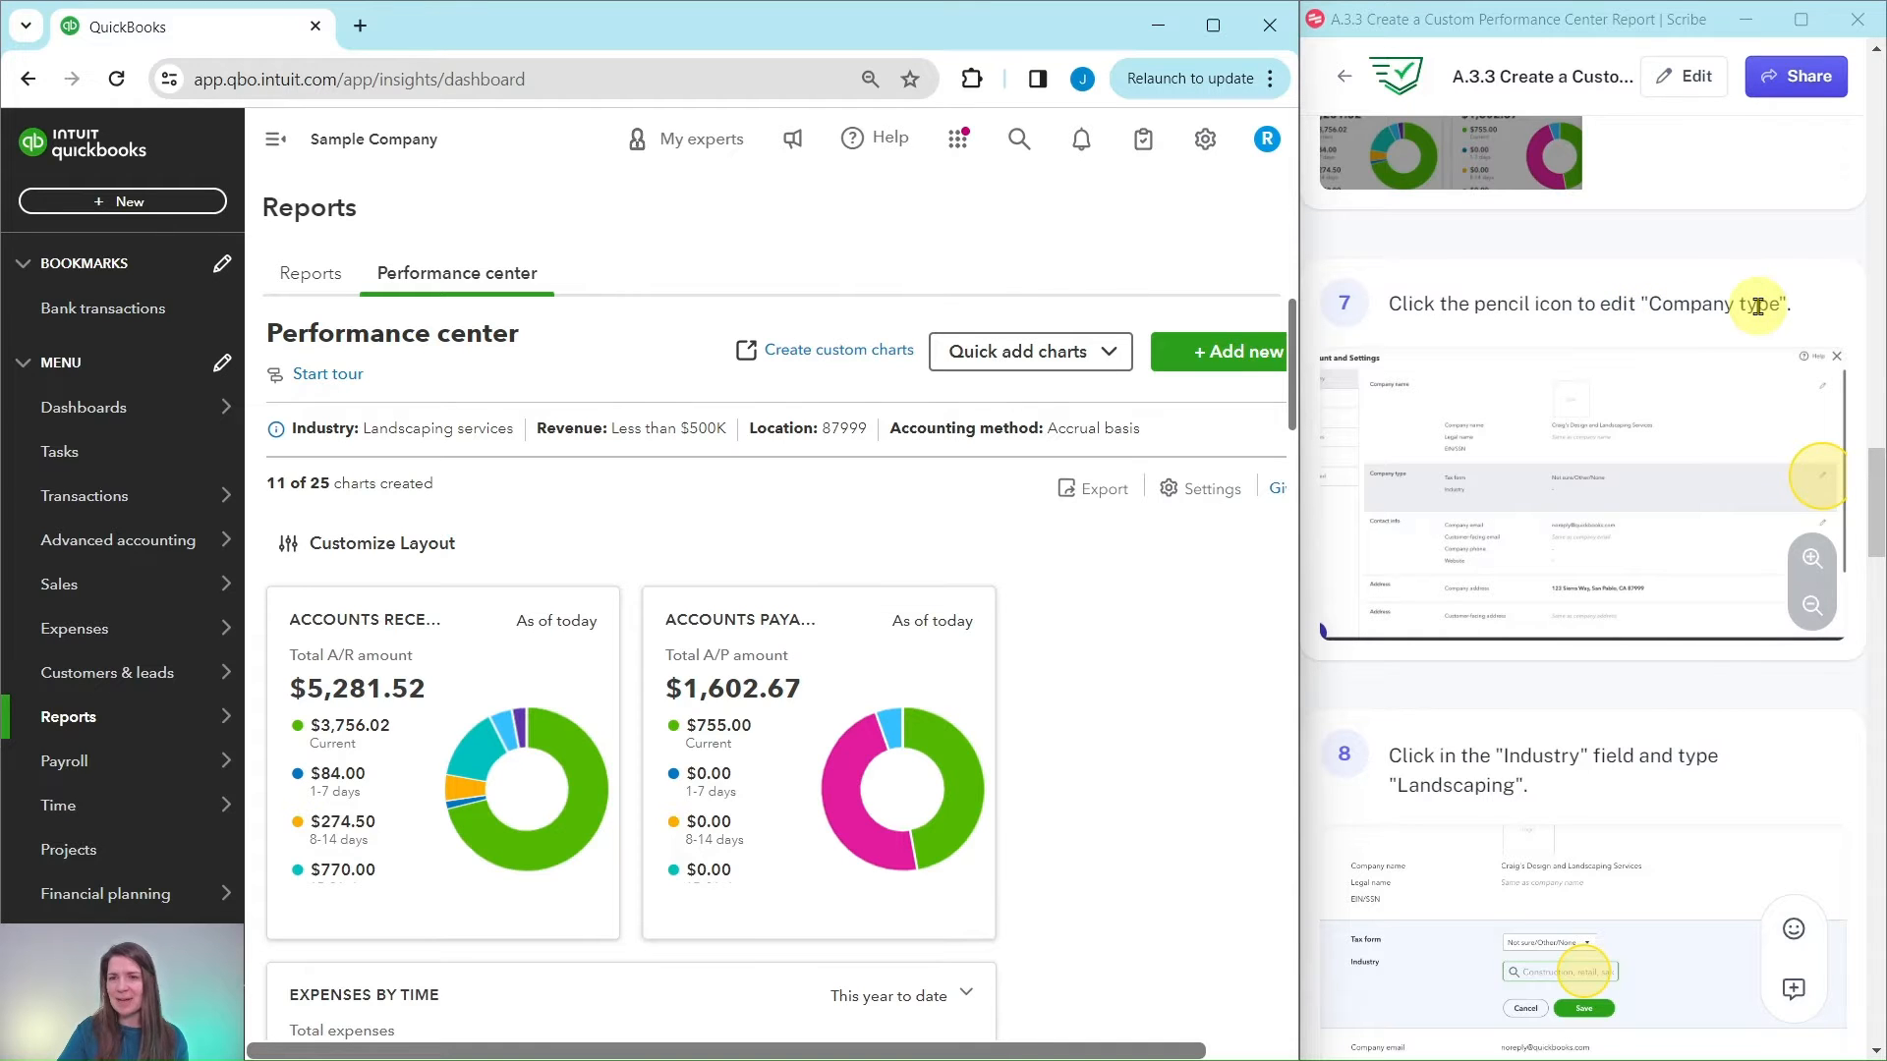
scroll(1758, 307, "down", 5)
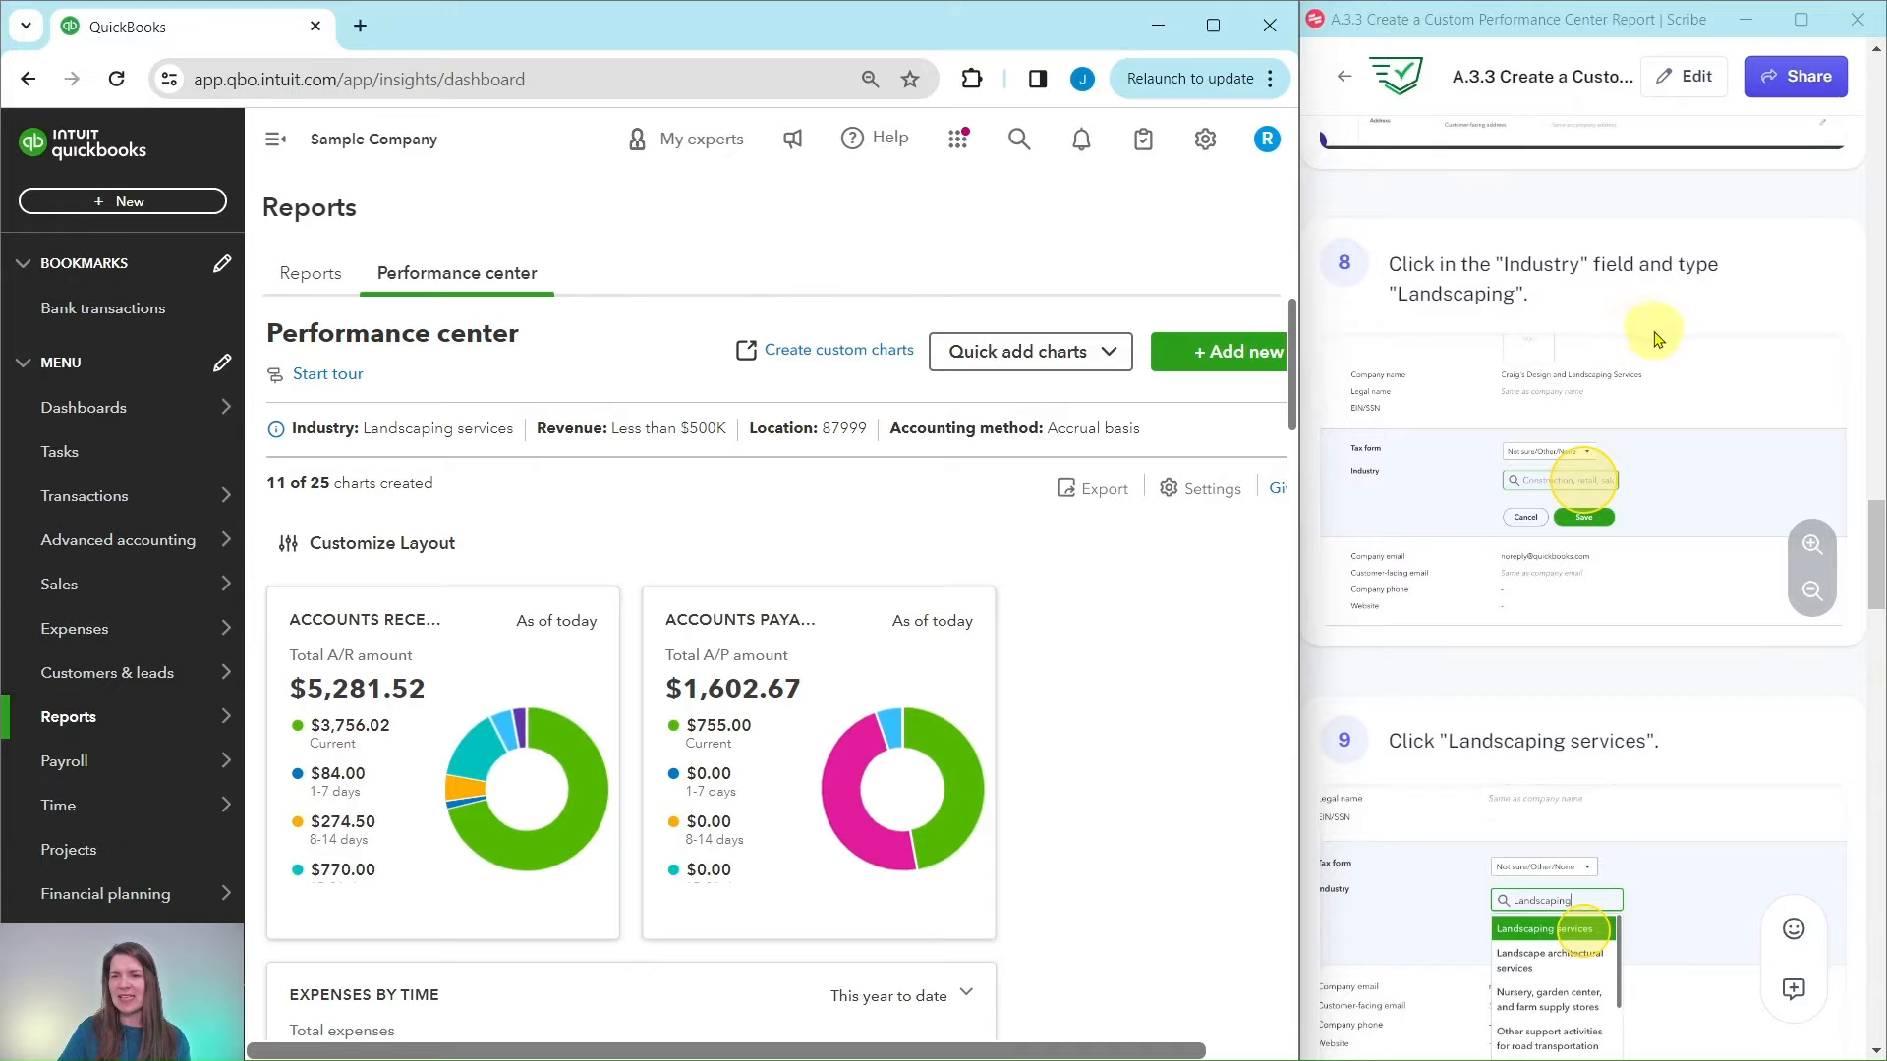
scroll(1624, 349, "up", 4)
scroll(1623, 348, "up", 1)
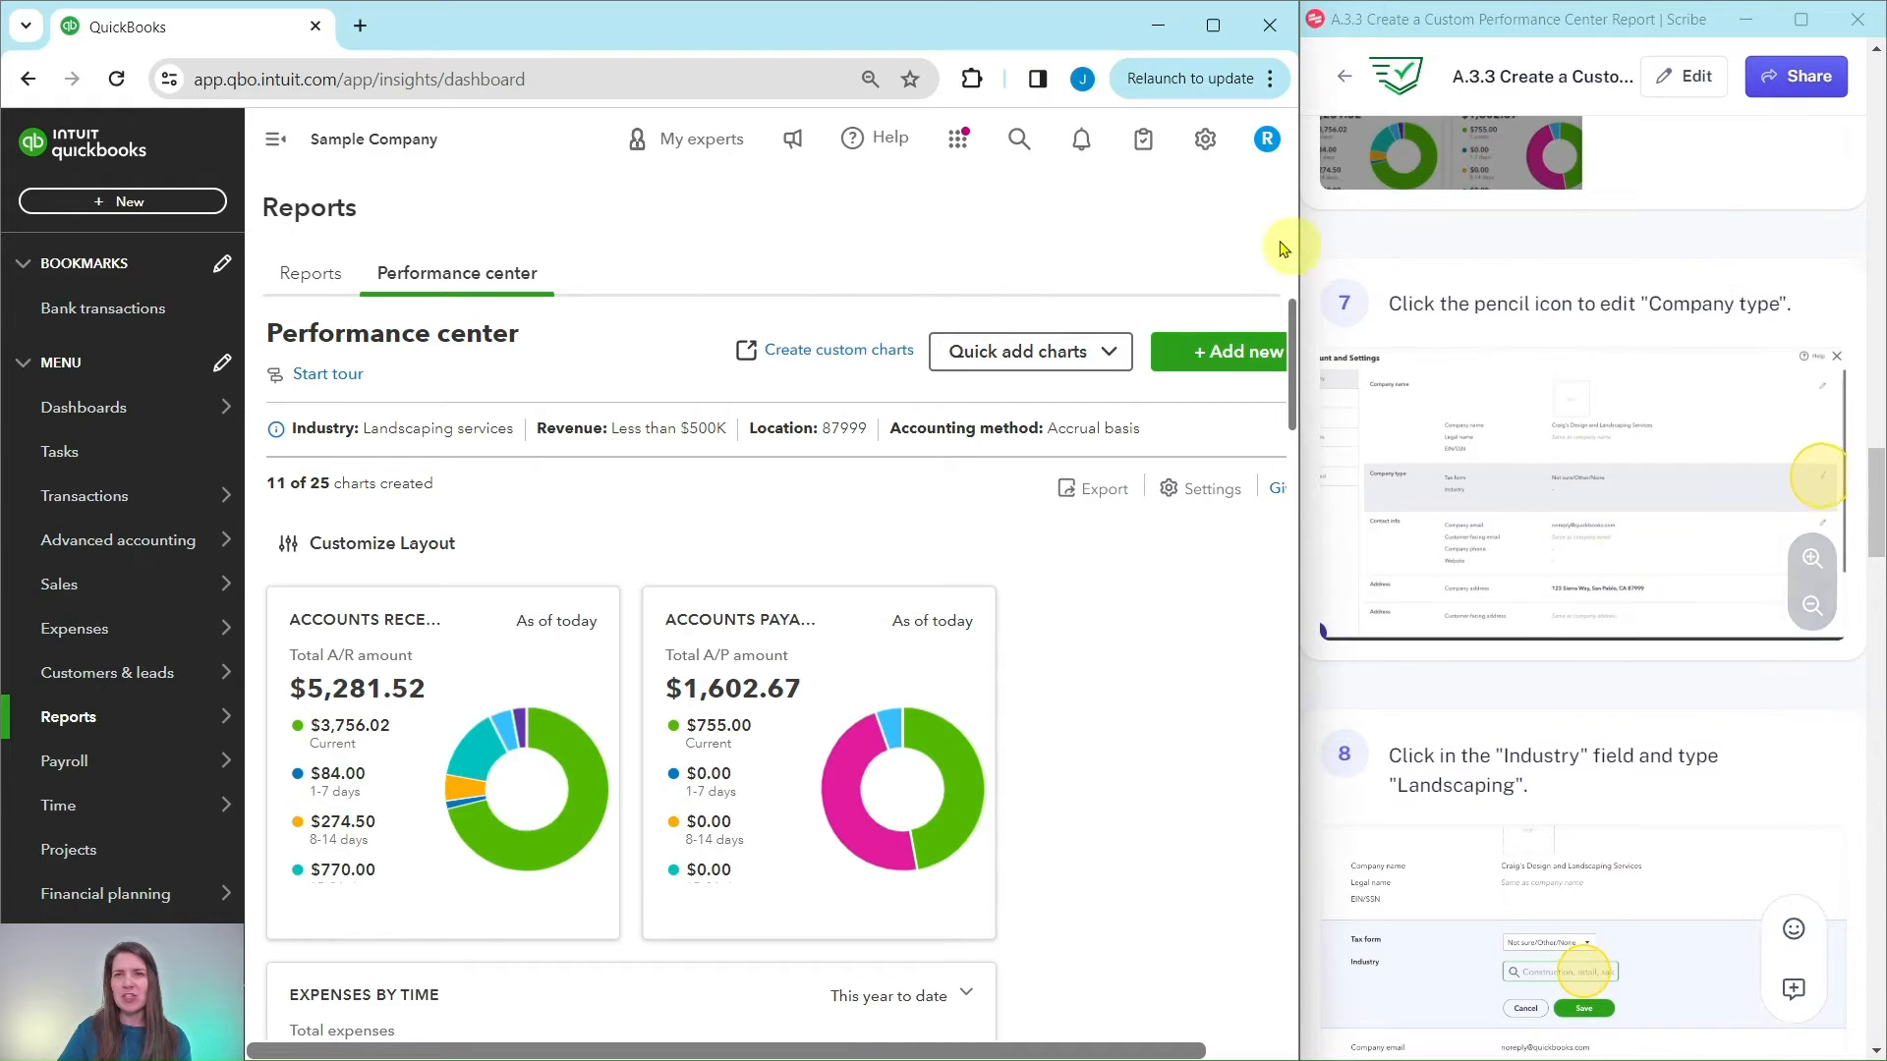
left_click(1204, 144)
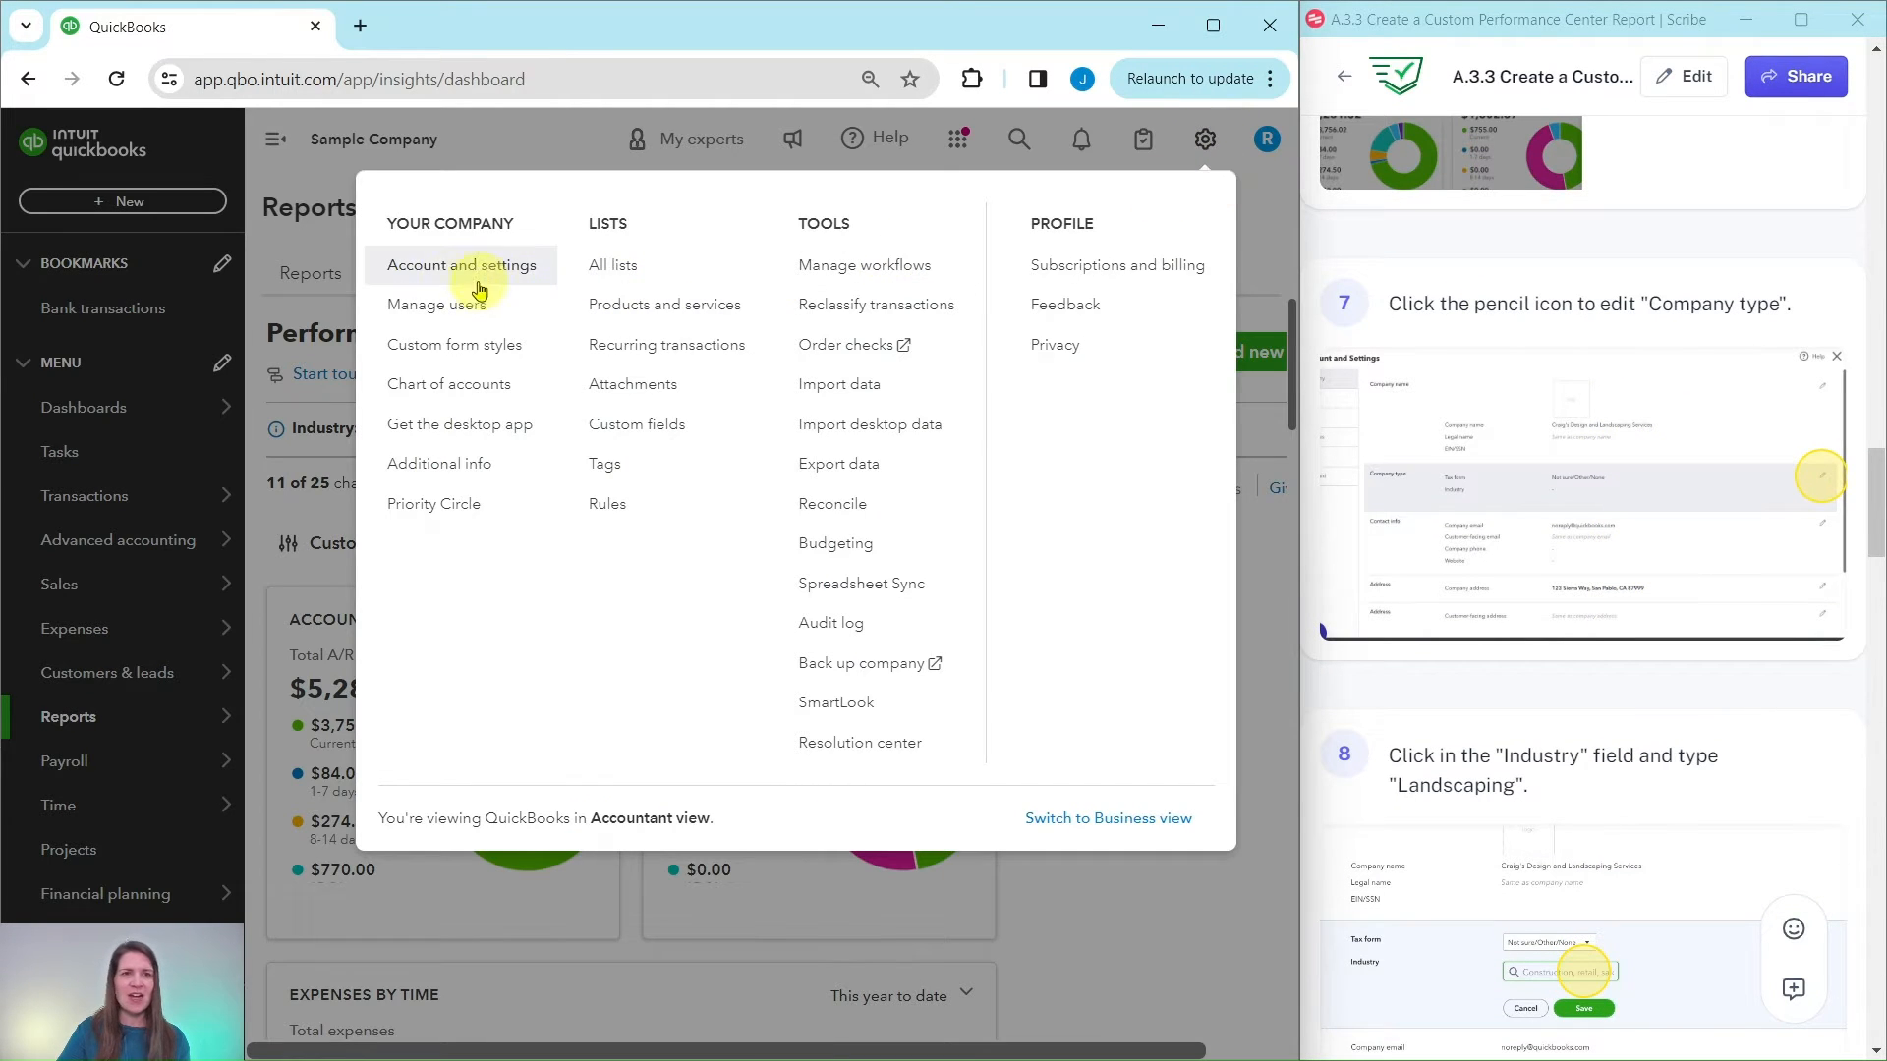
left_click(447, 284)
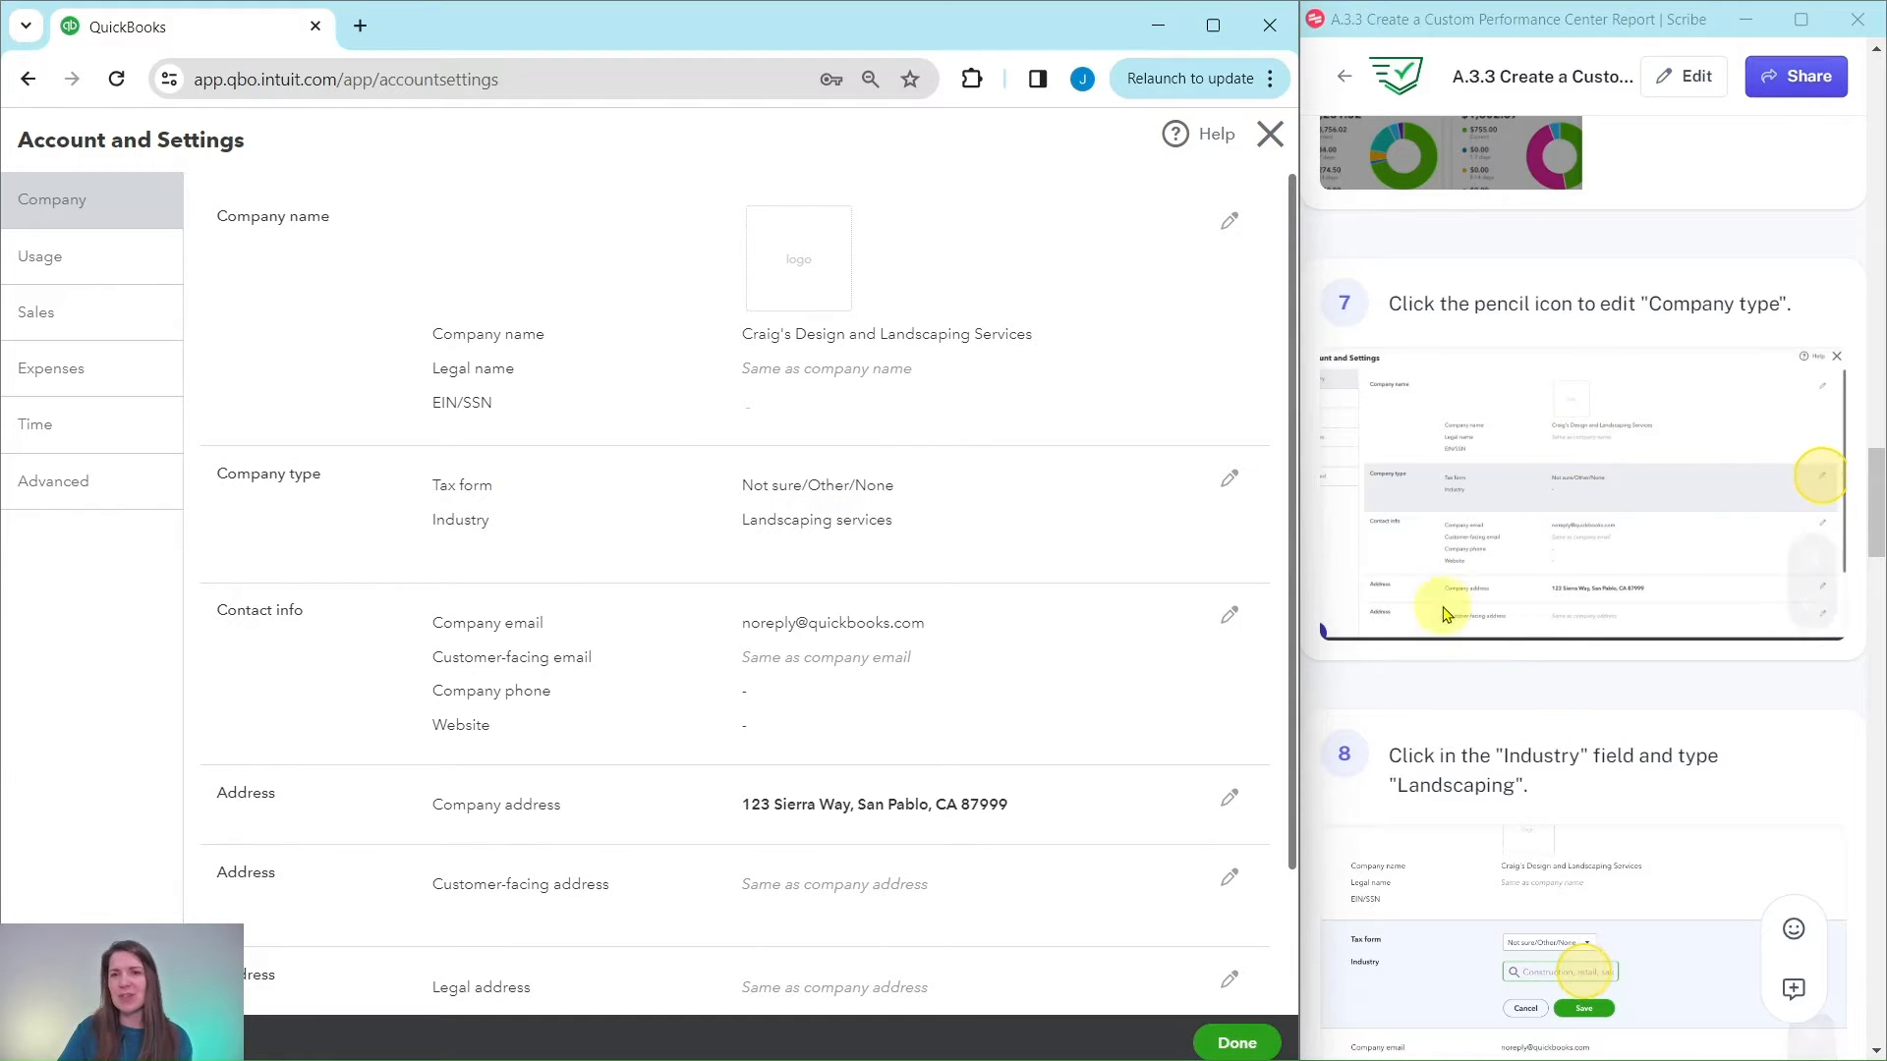
Step: Edit the company type, save it with "Landscaping services" as the industry, and close the account settings
left_click(1231, 481)
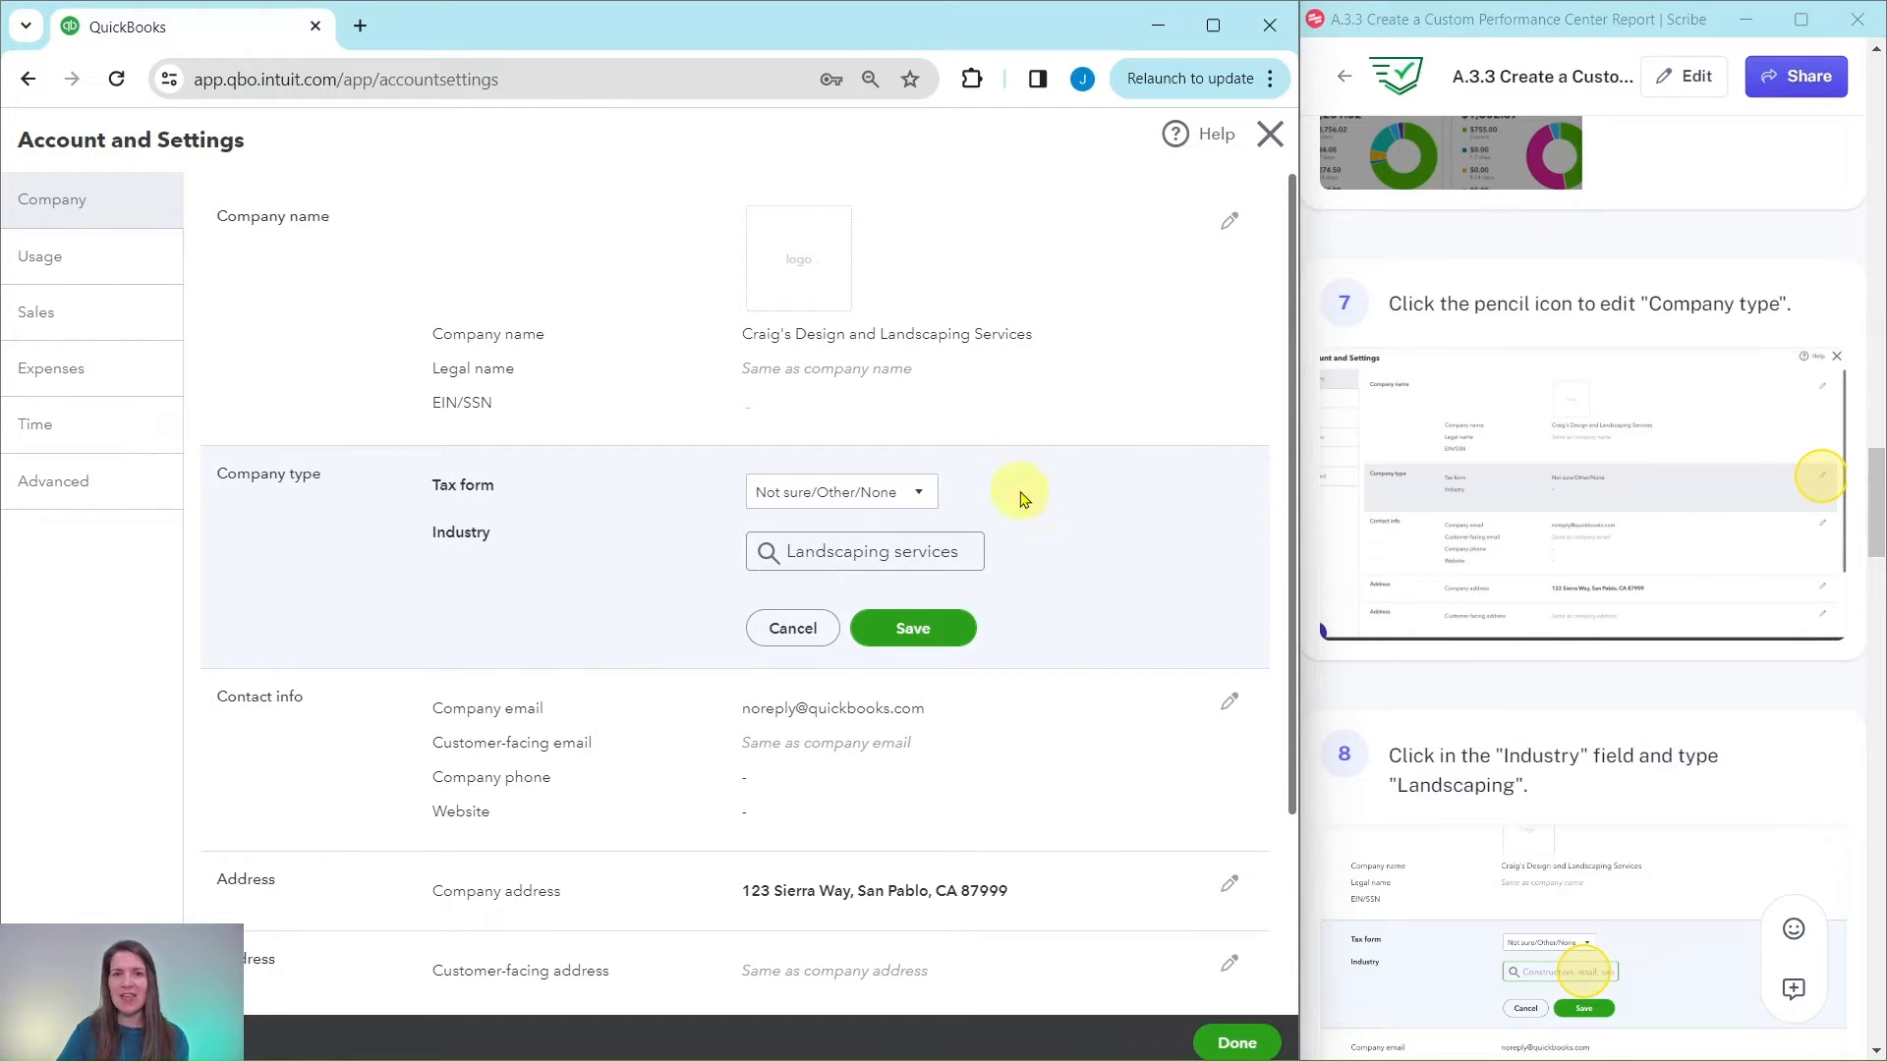
left_click(838, 561)
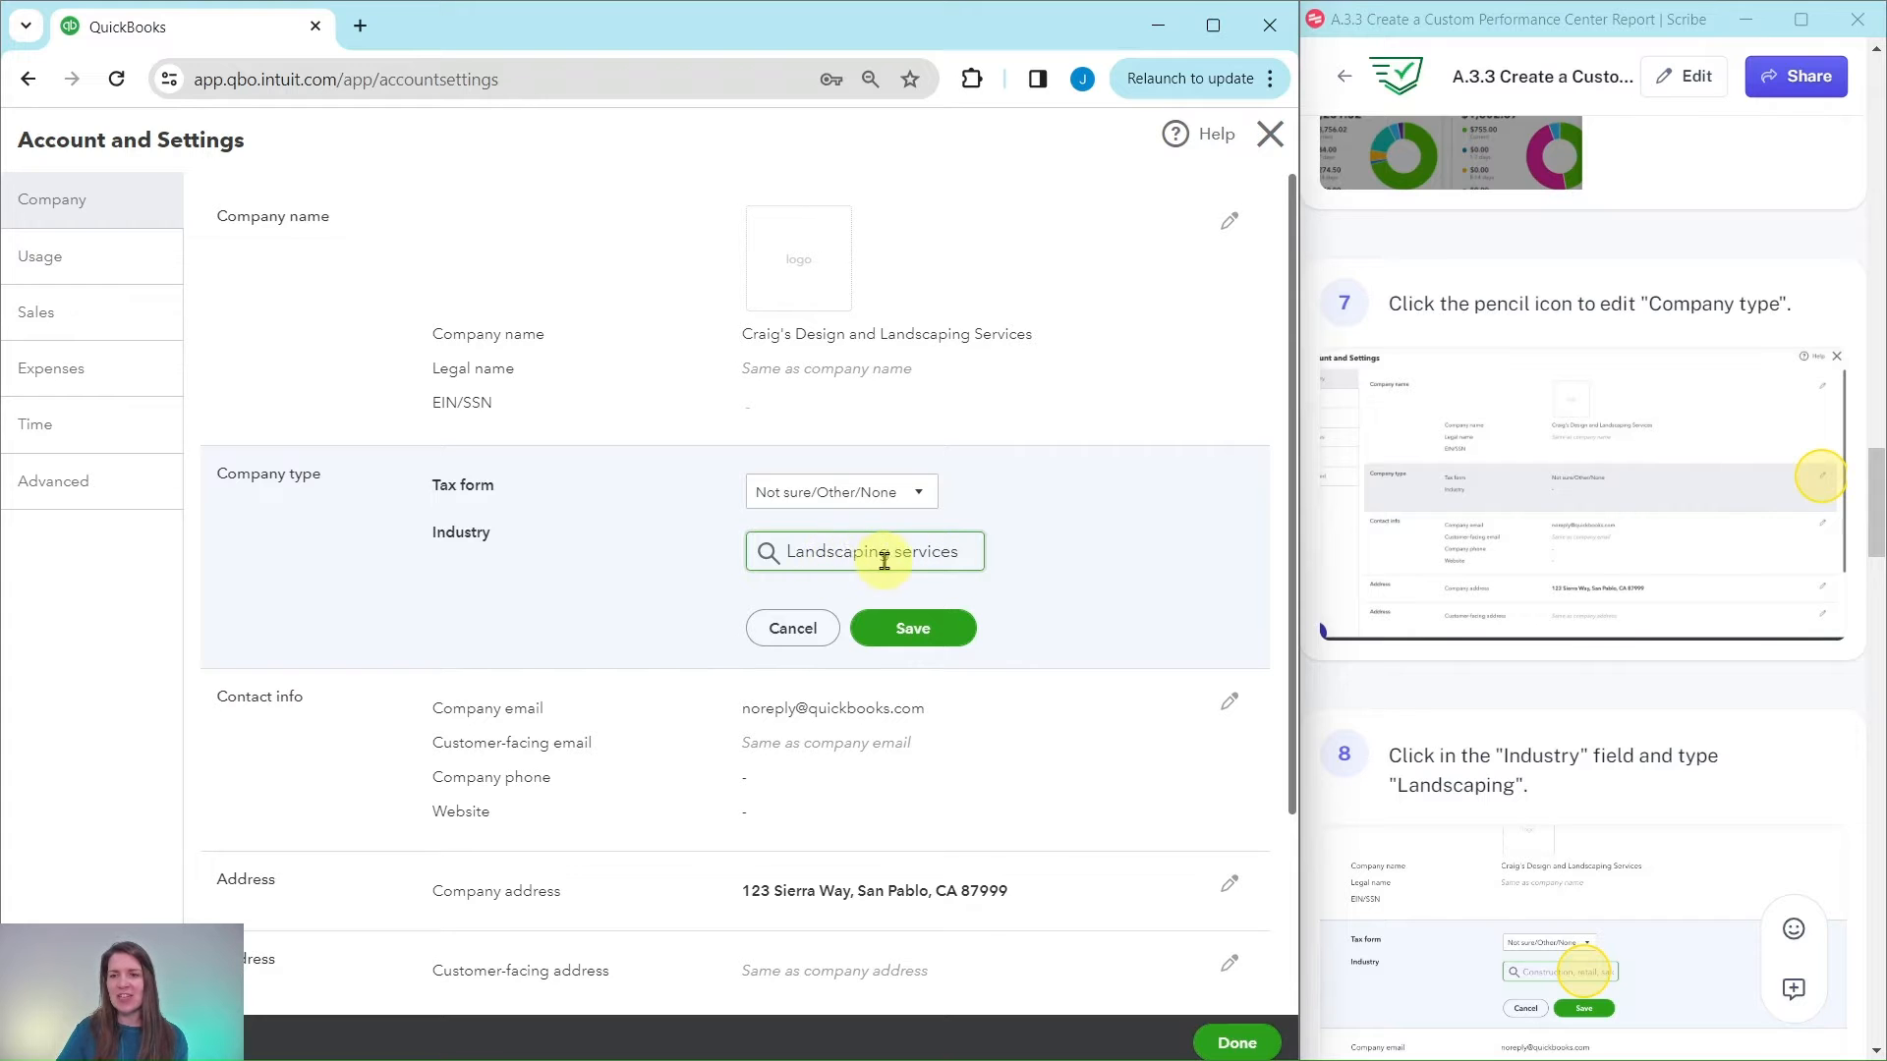
scroll(1455, 531, "down", 1)
scroll(1455, 530, "down", 8)
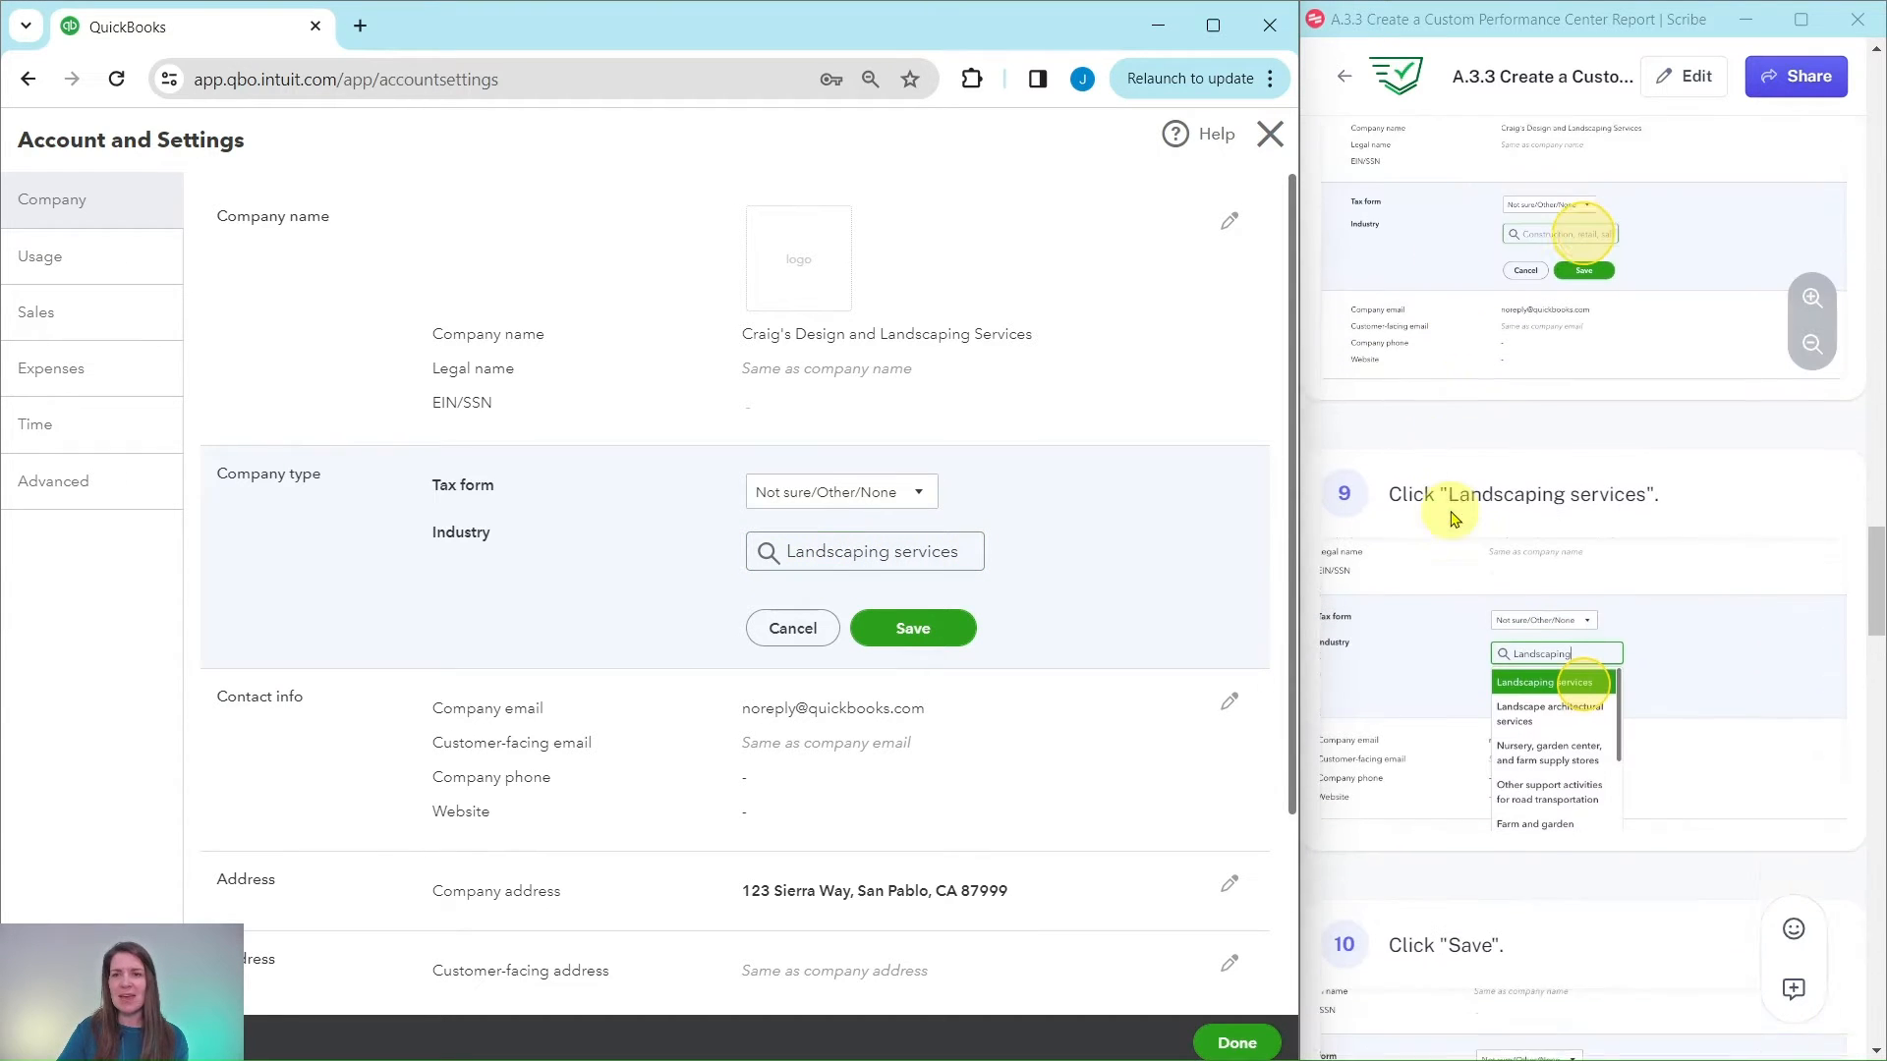
left_click(910, 545)
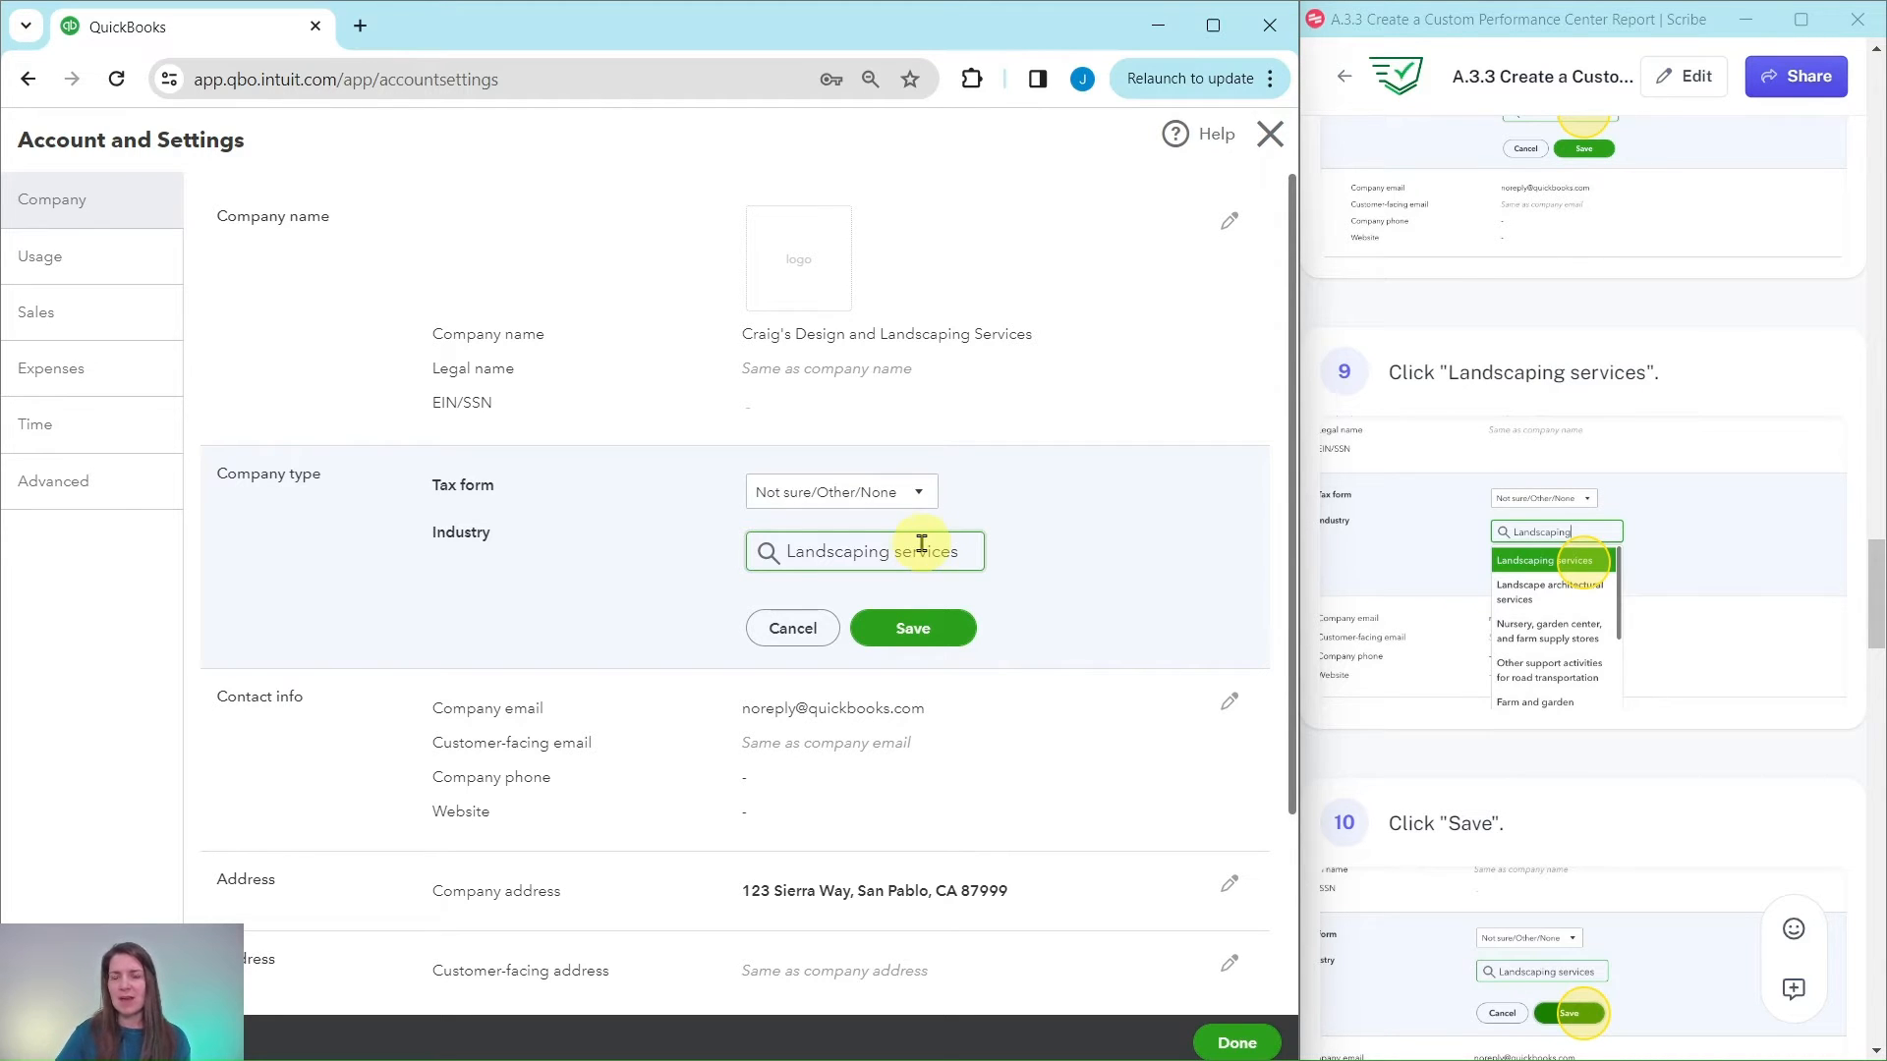
left_click(914, 630)
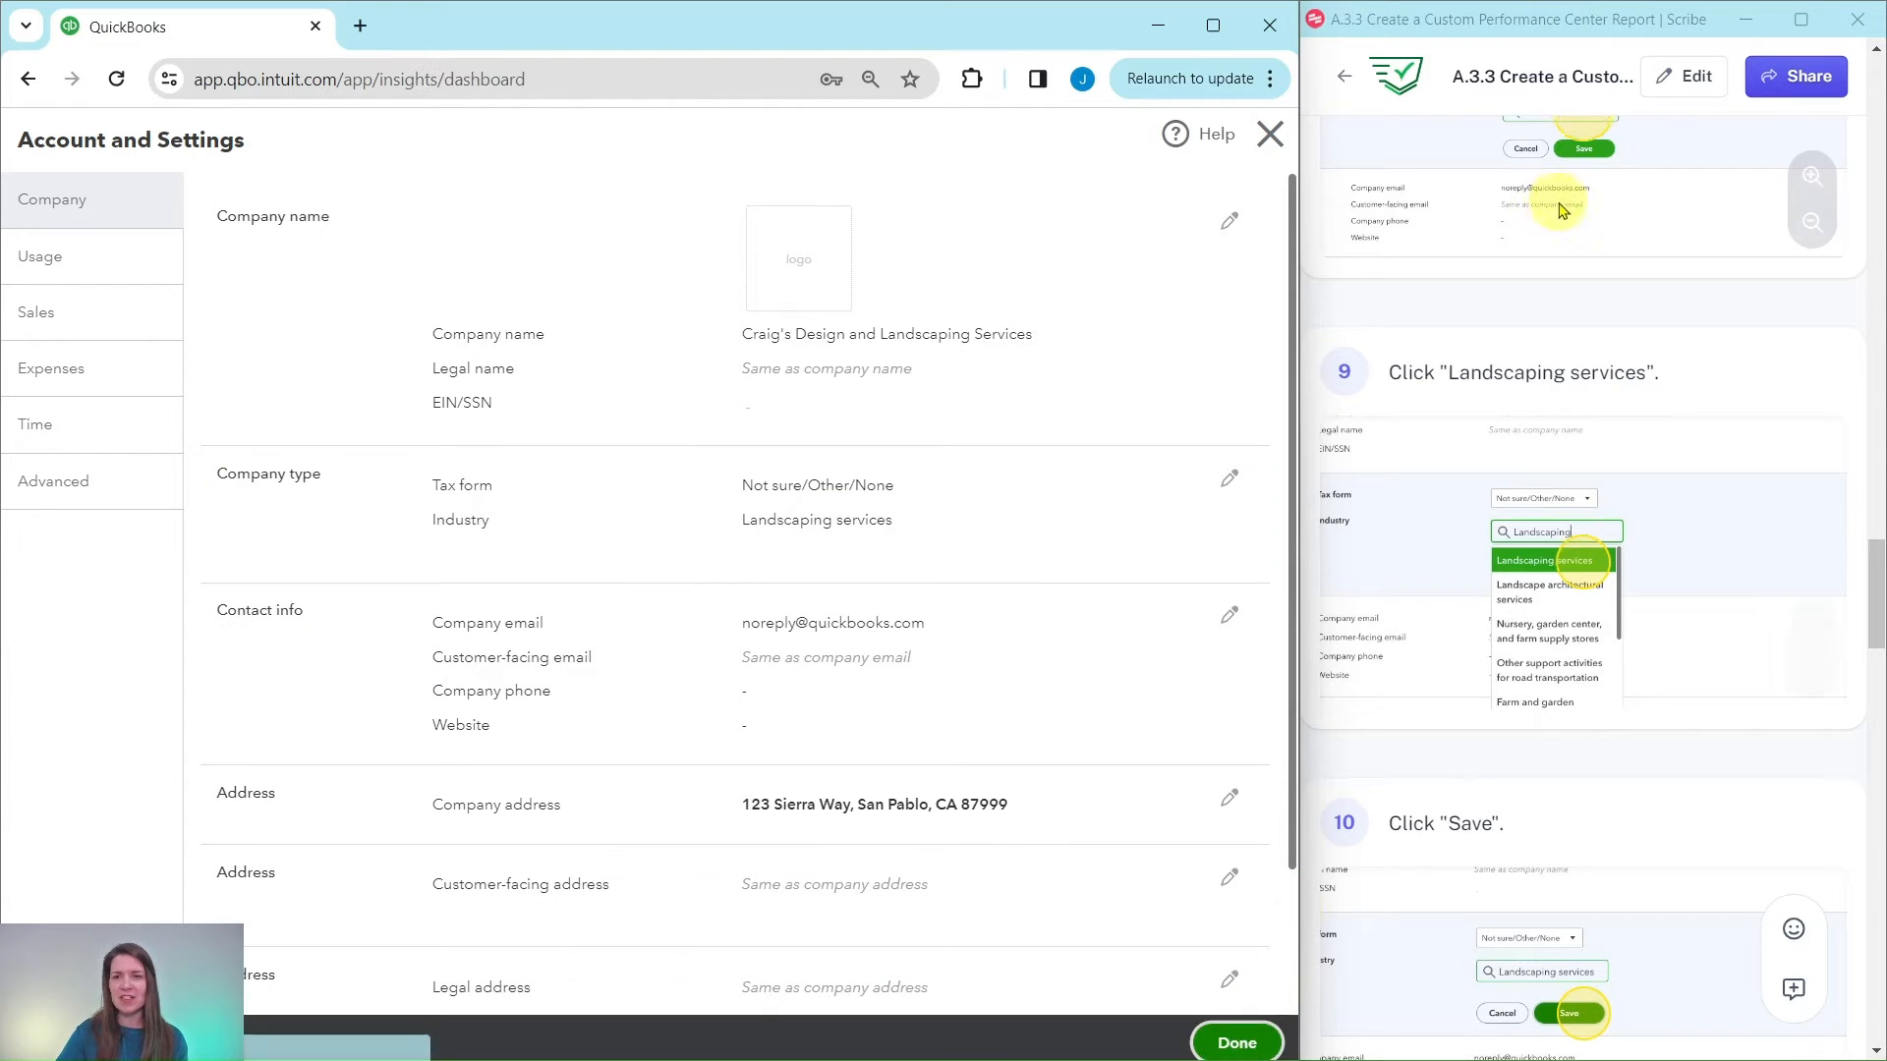
Step: Start adding a new chart to the Performance center
scroll(1537, 429, "down", 6)
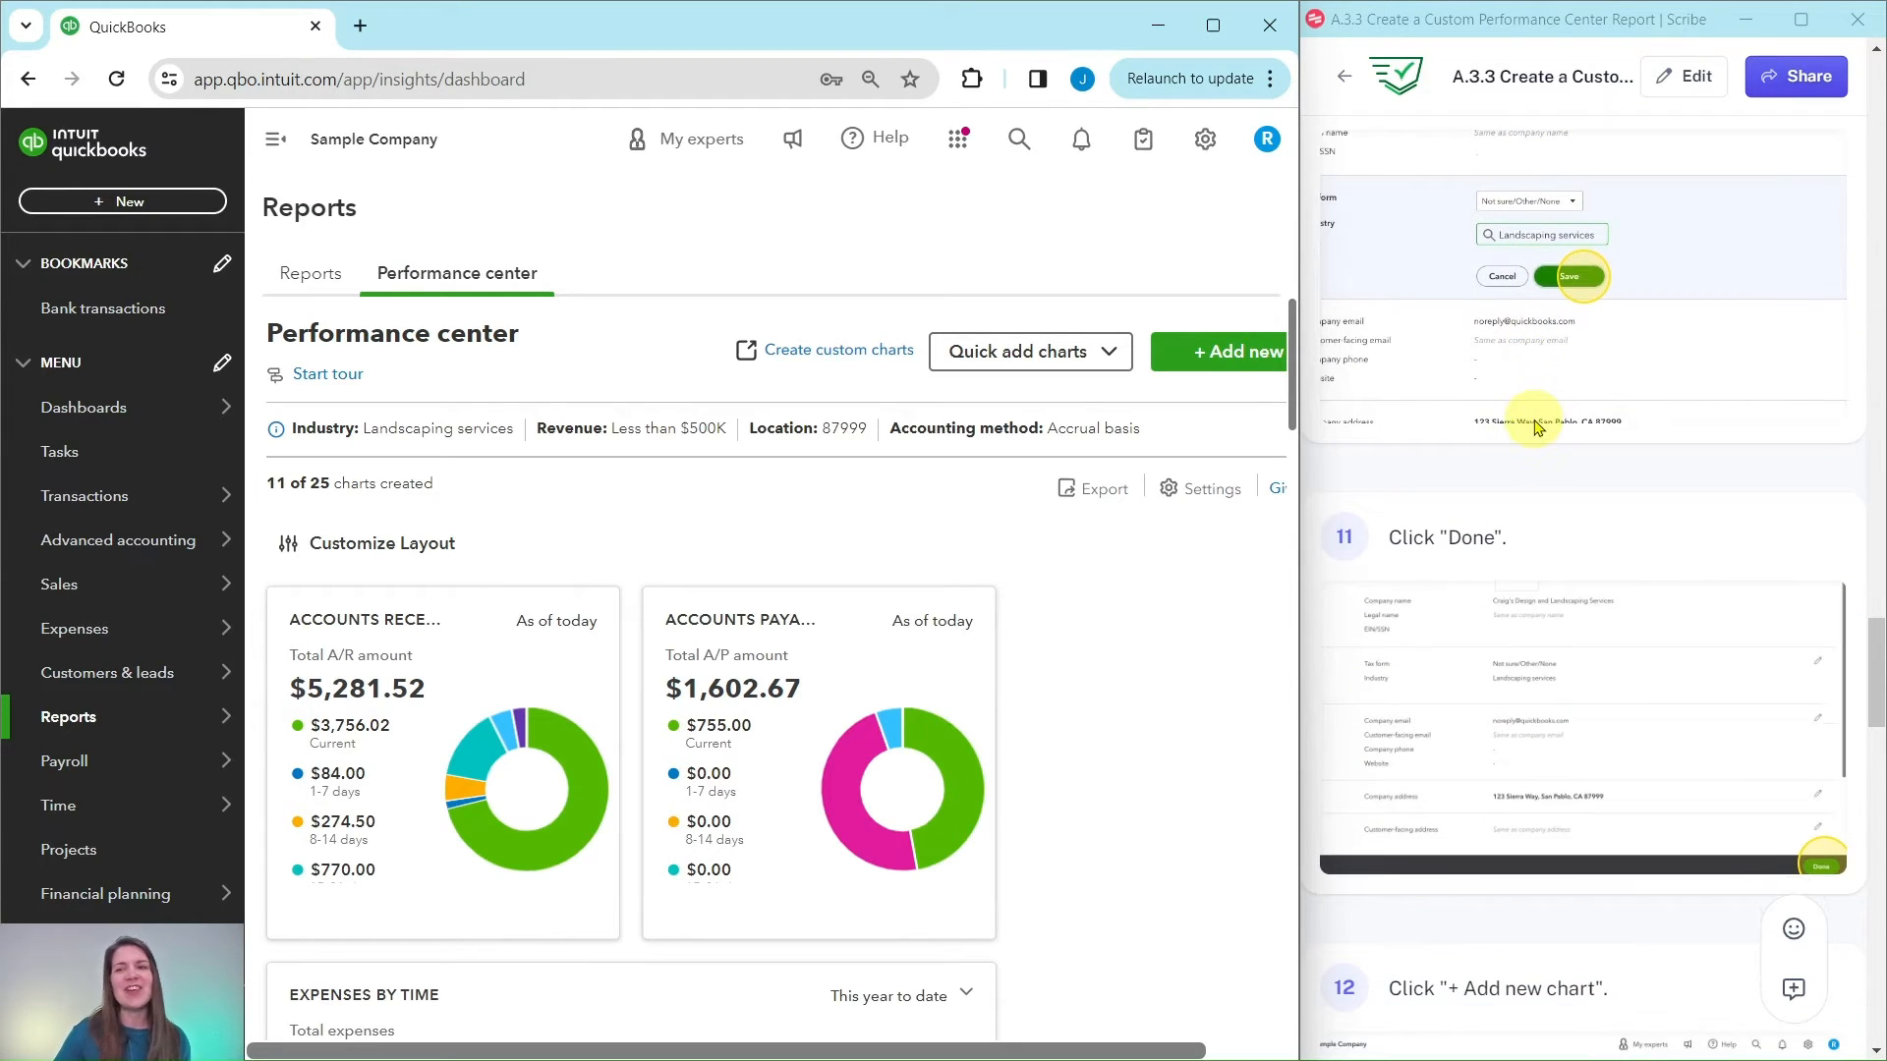
scroll(1536, 429, "down", 5)
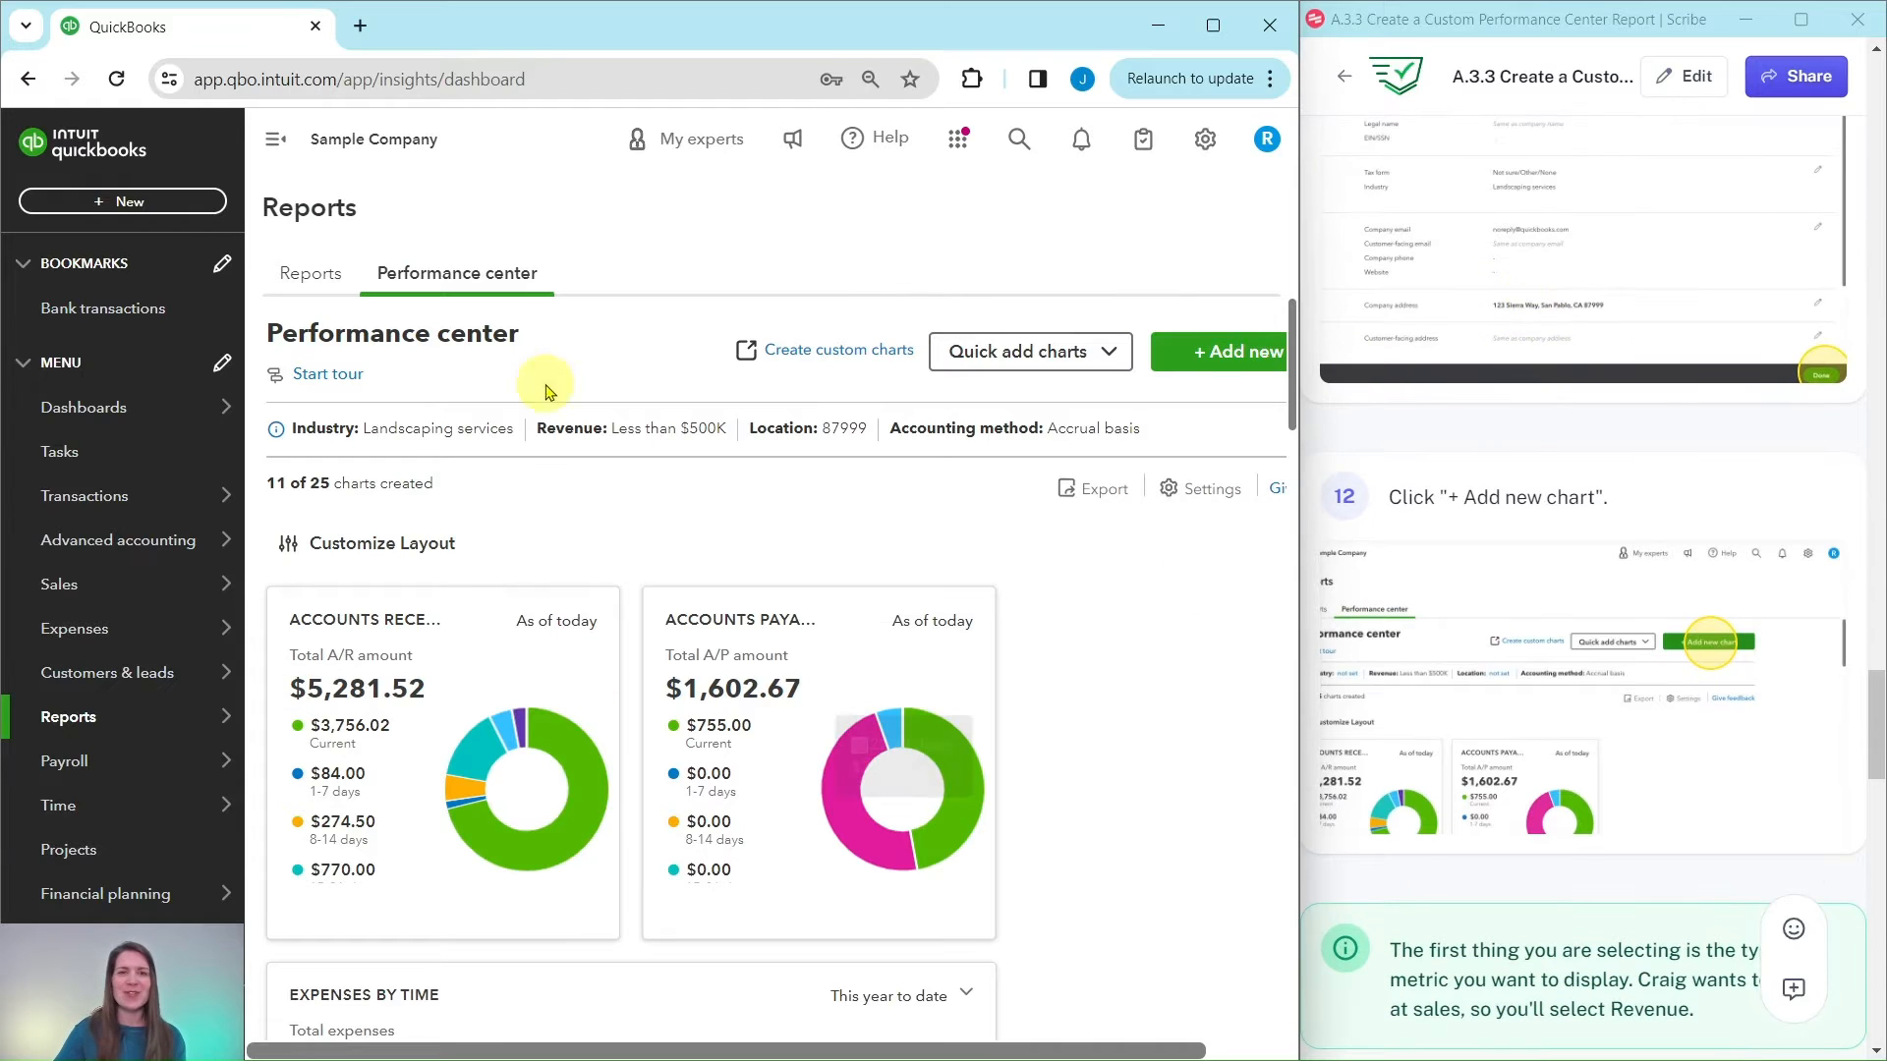
scroll(1622, 386, "down", 3)
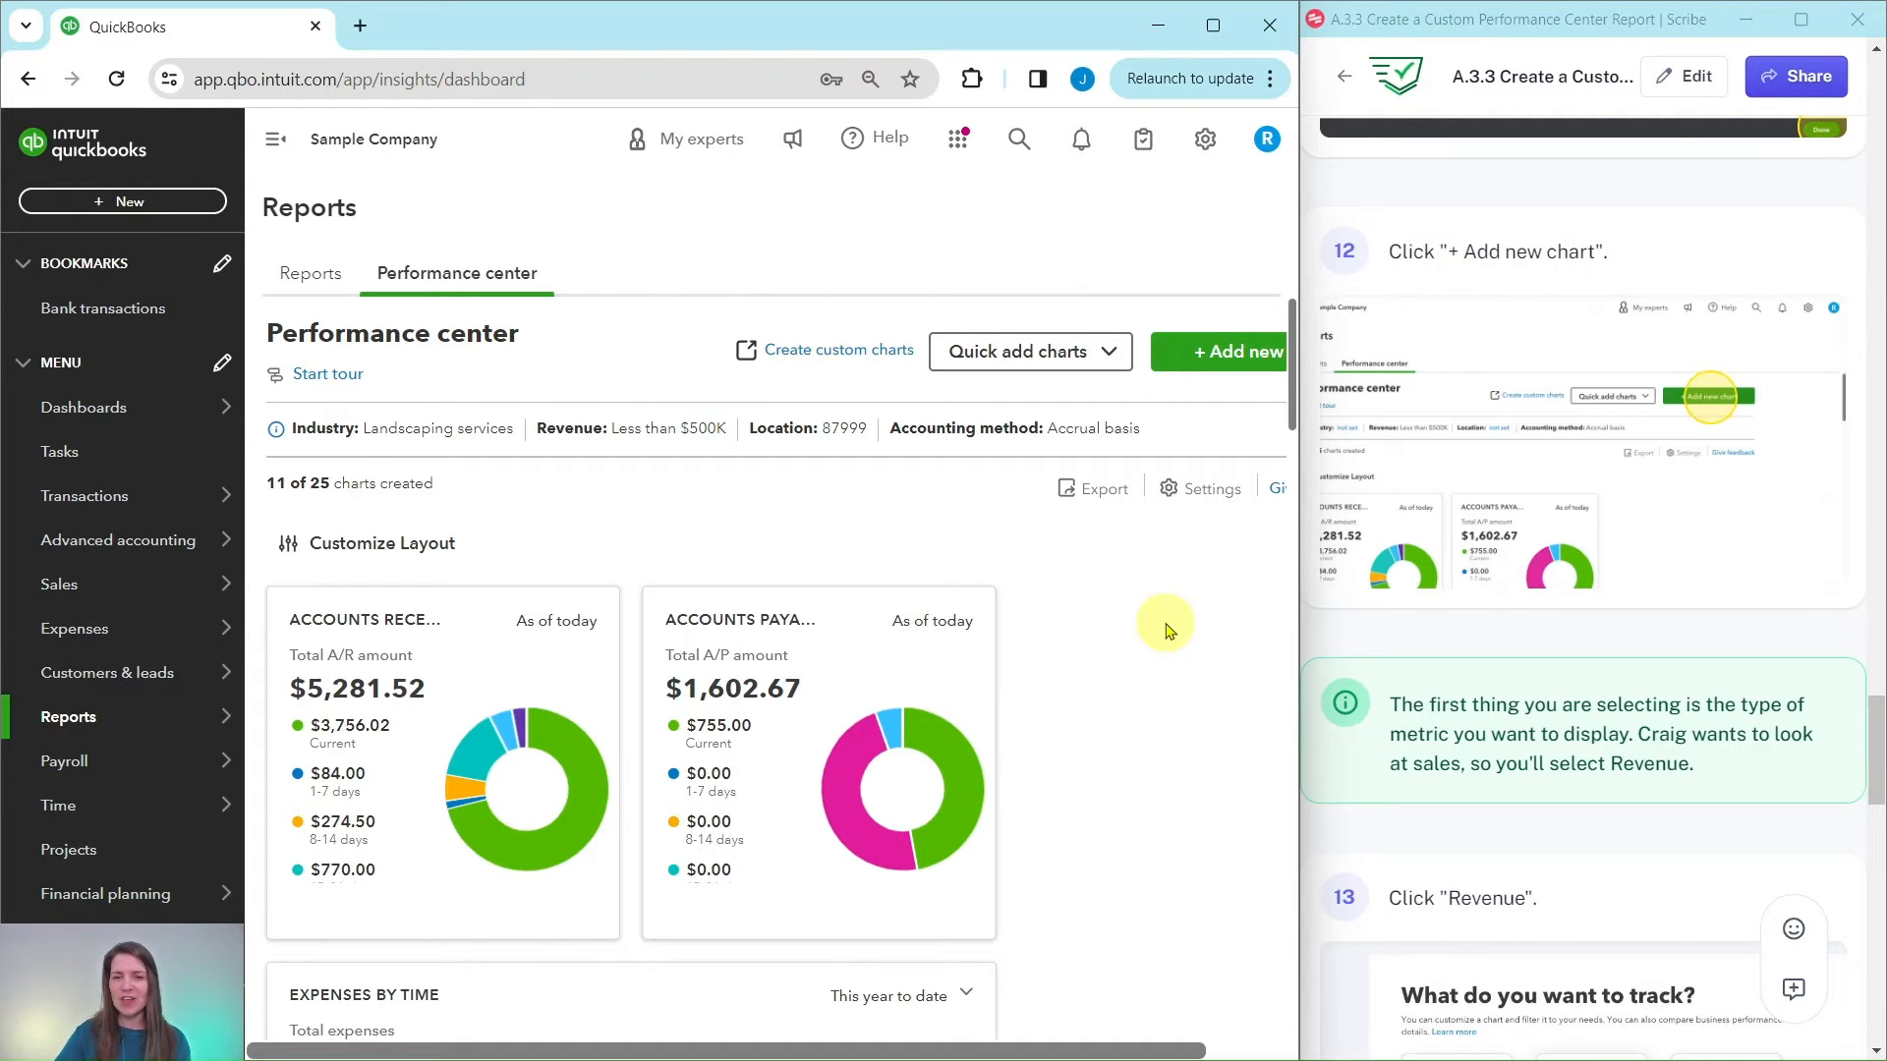
left_click_drag(1179, 1050, 1258, 1049)
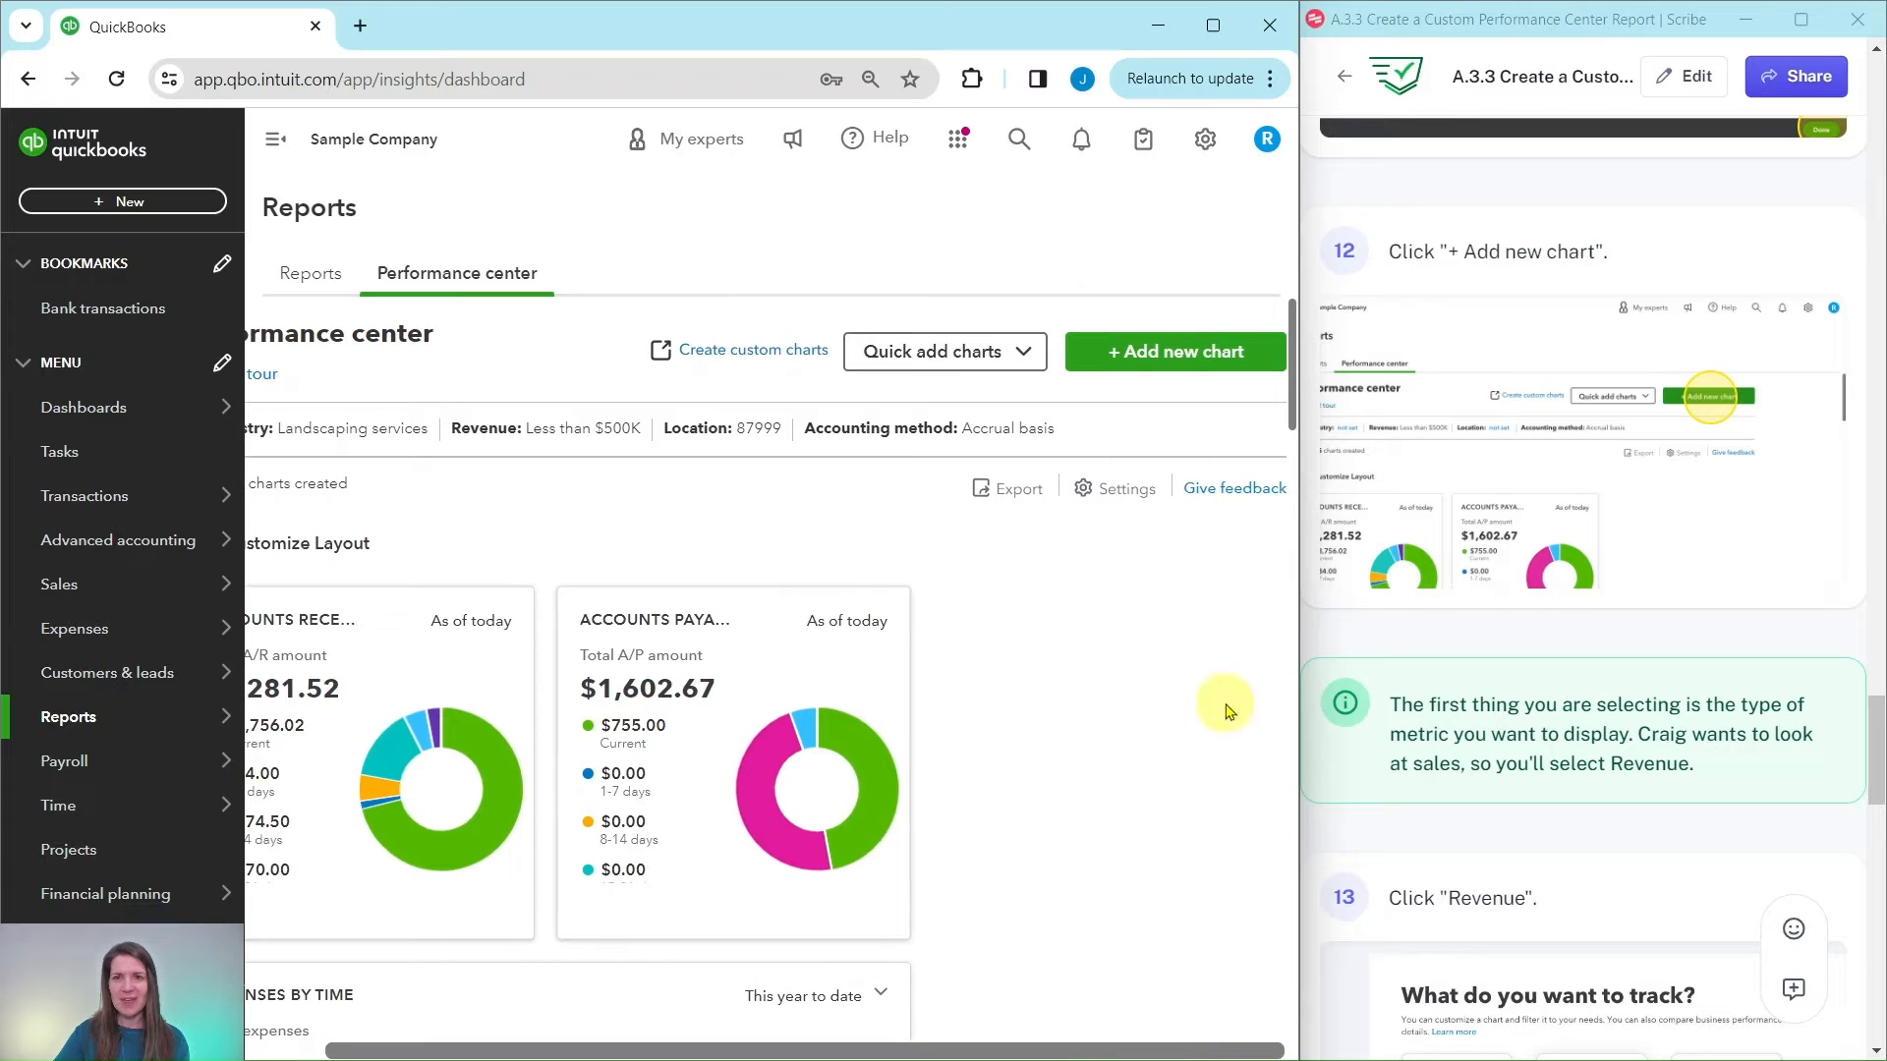
left_click(1182, 366)
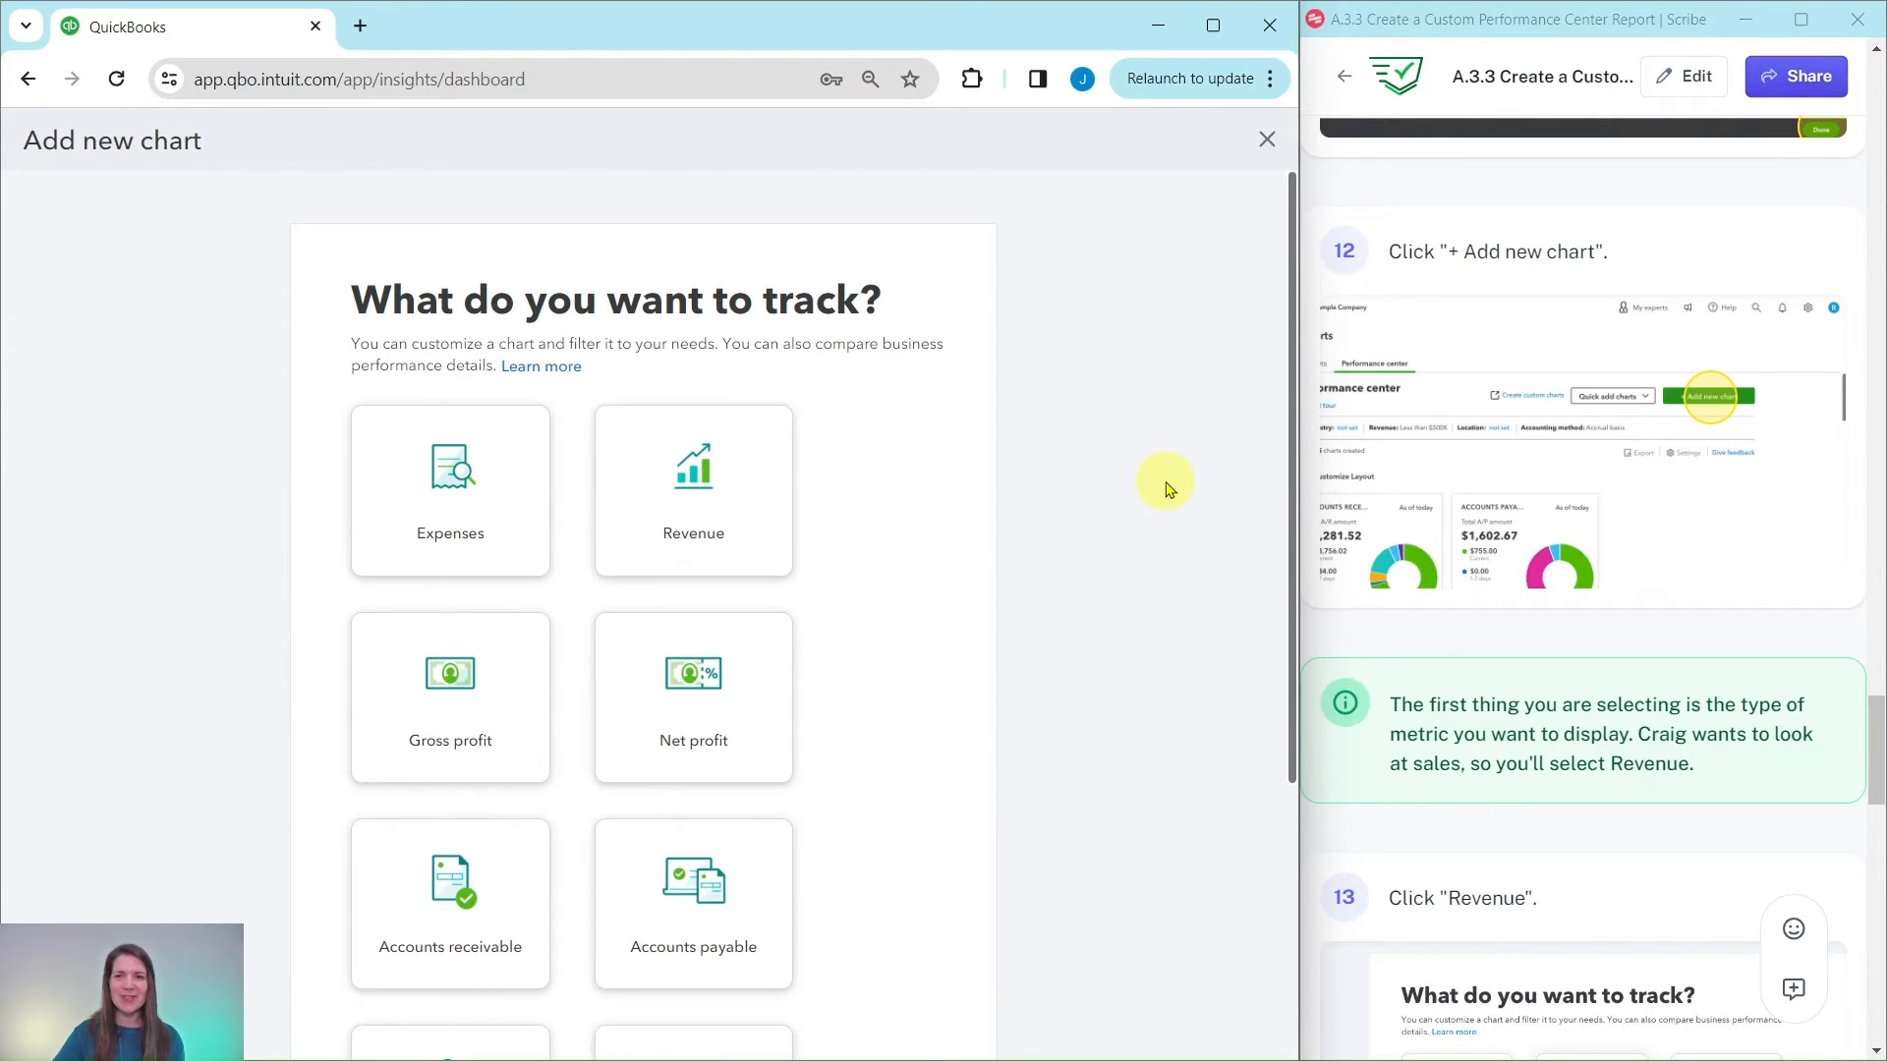
Step: Choose Revenue as the metric to track and continue to the chart's setup
scroll(1415, 491, "down", 4)
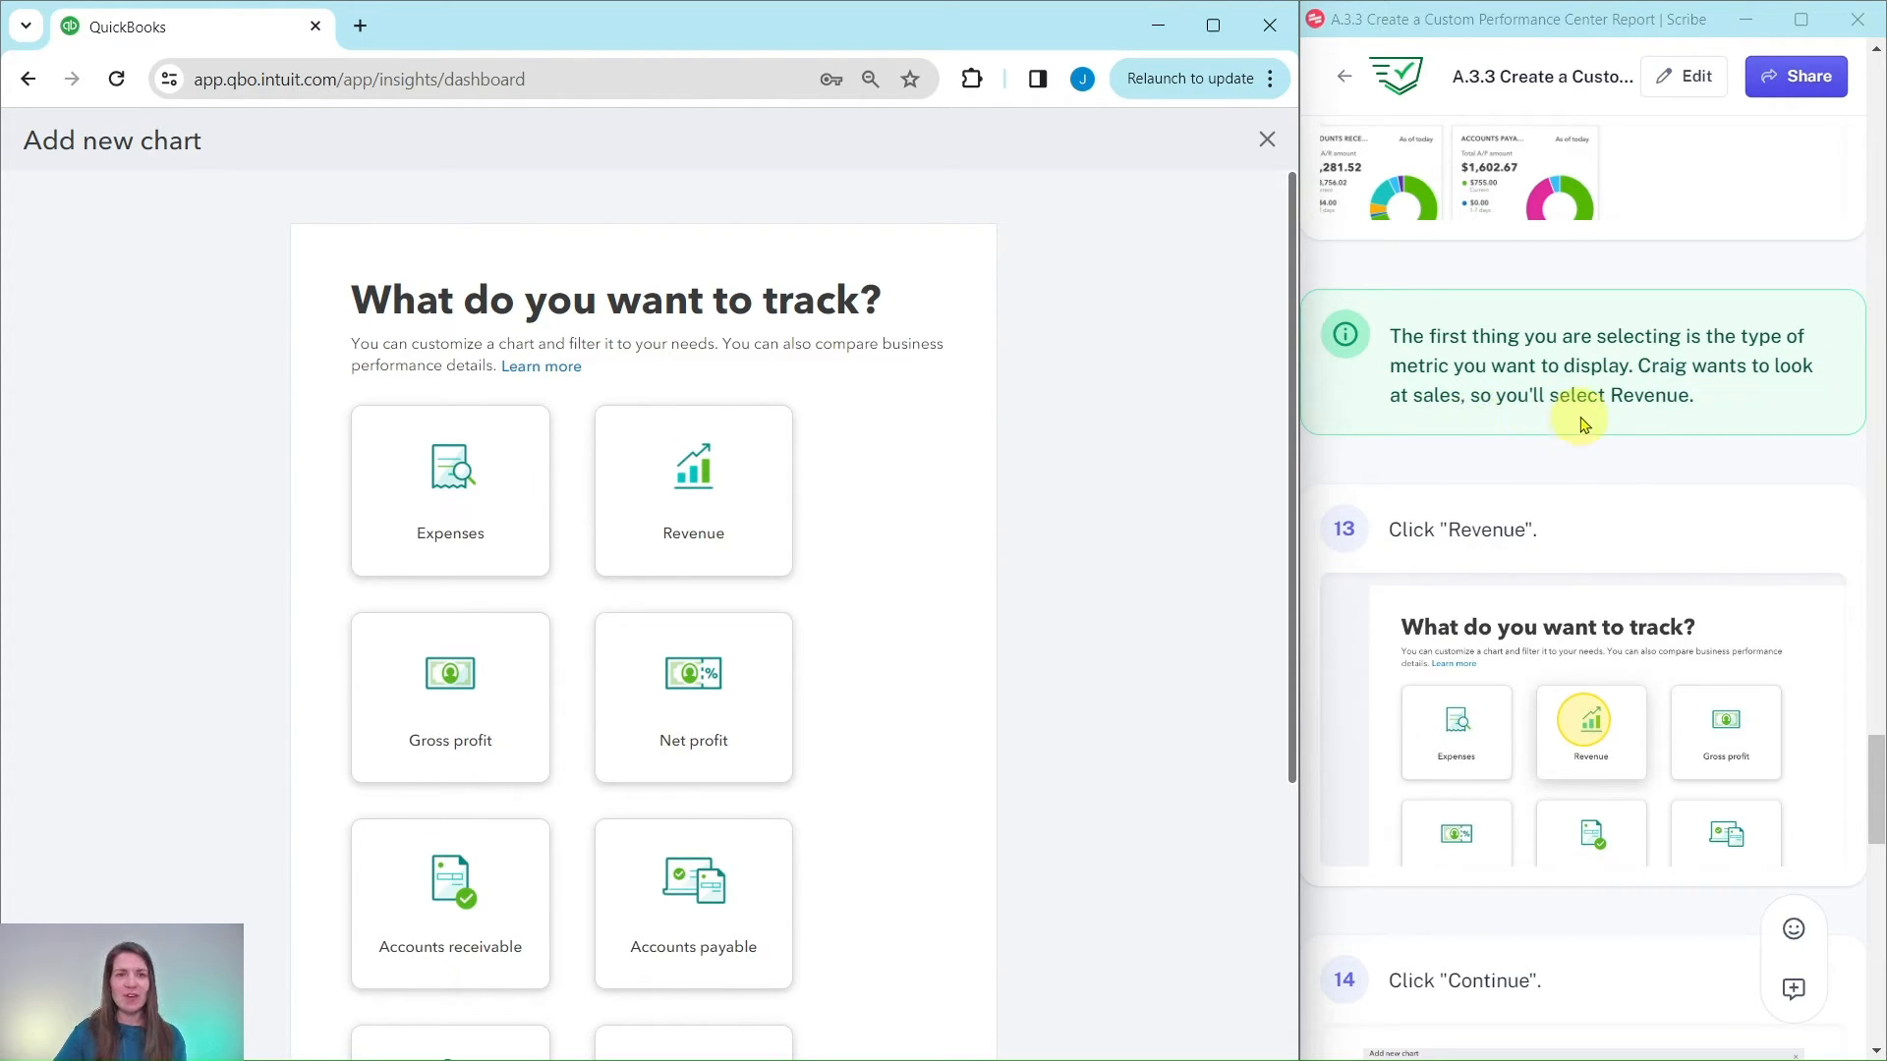
left_click(692, 506)
scroll(1403, 400, "down", 6)
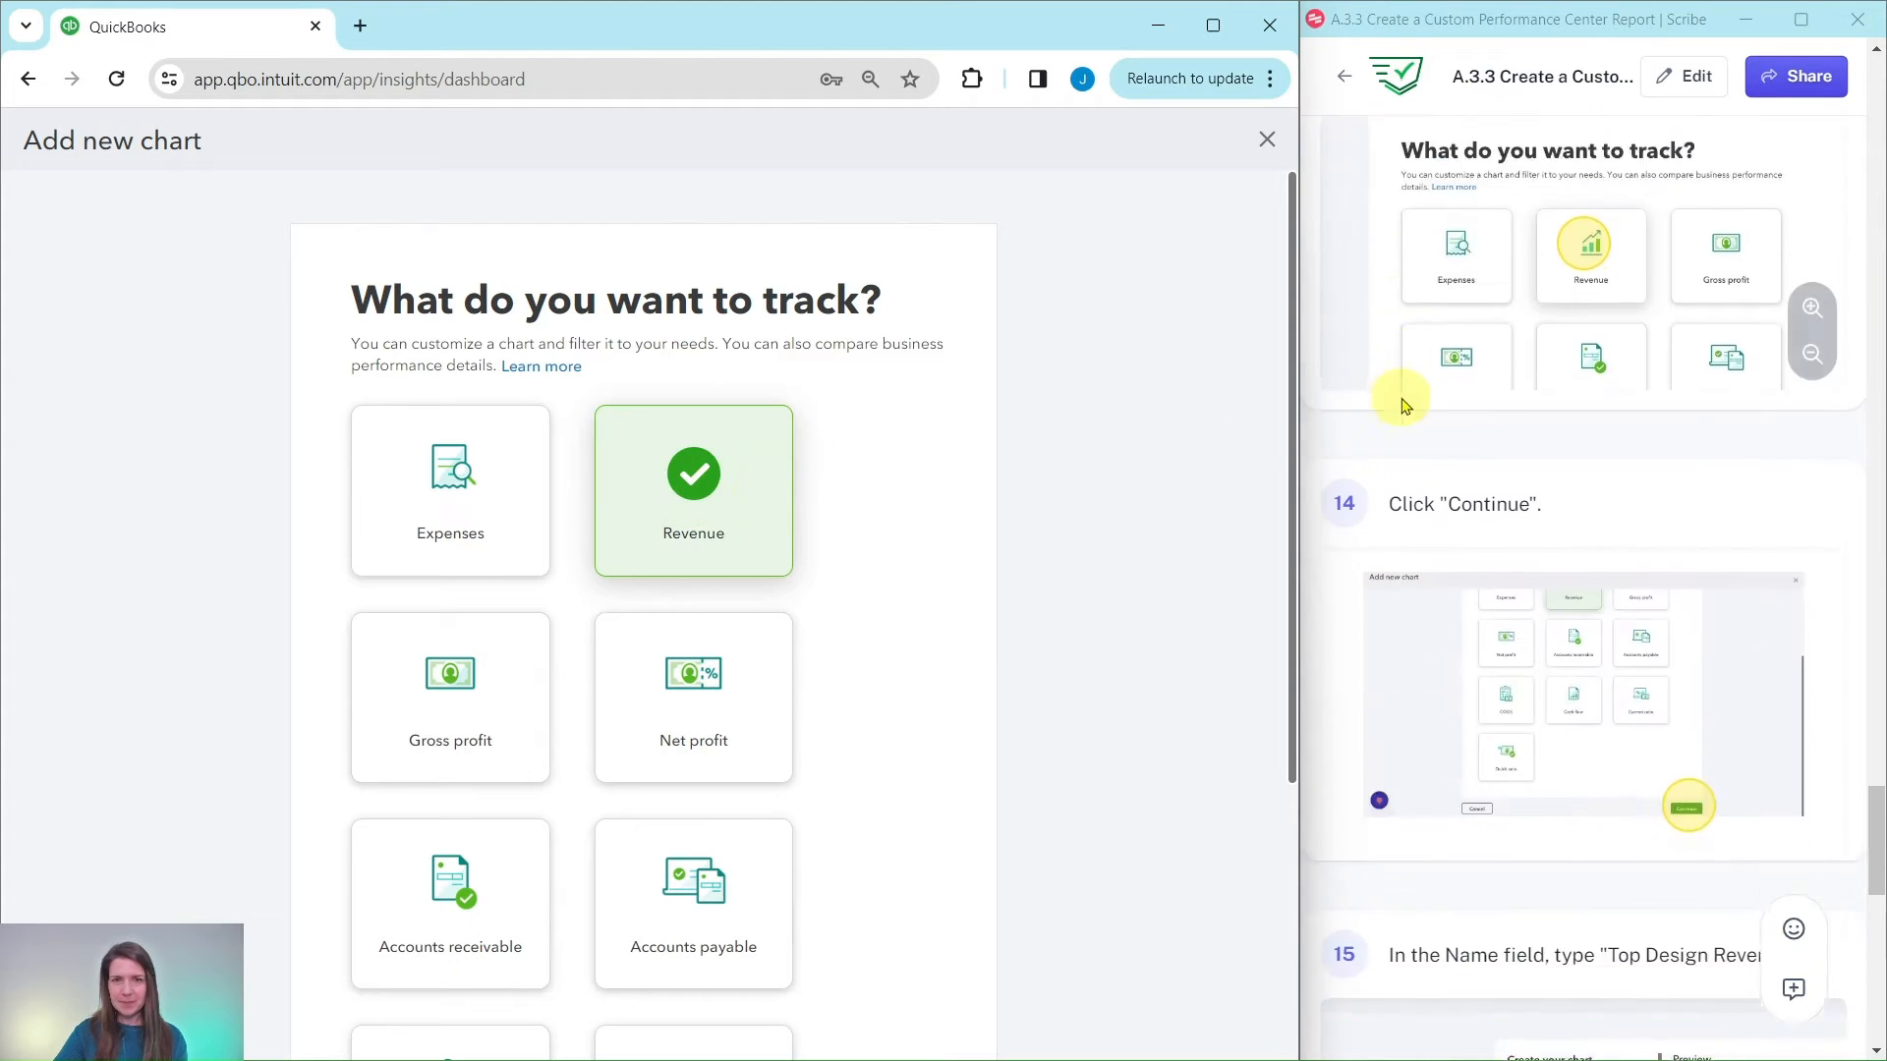
scroll(1027, 506, "down", 1)
scroll(1027, 505, "down", 5)
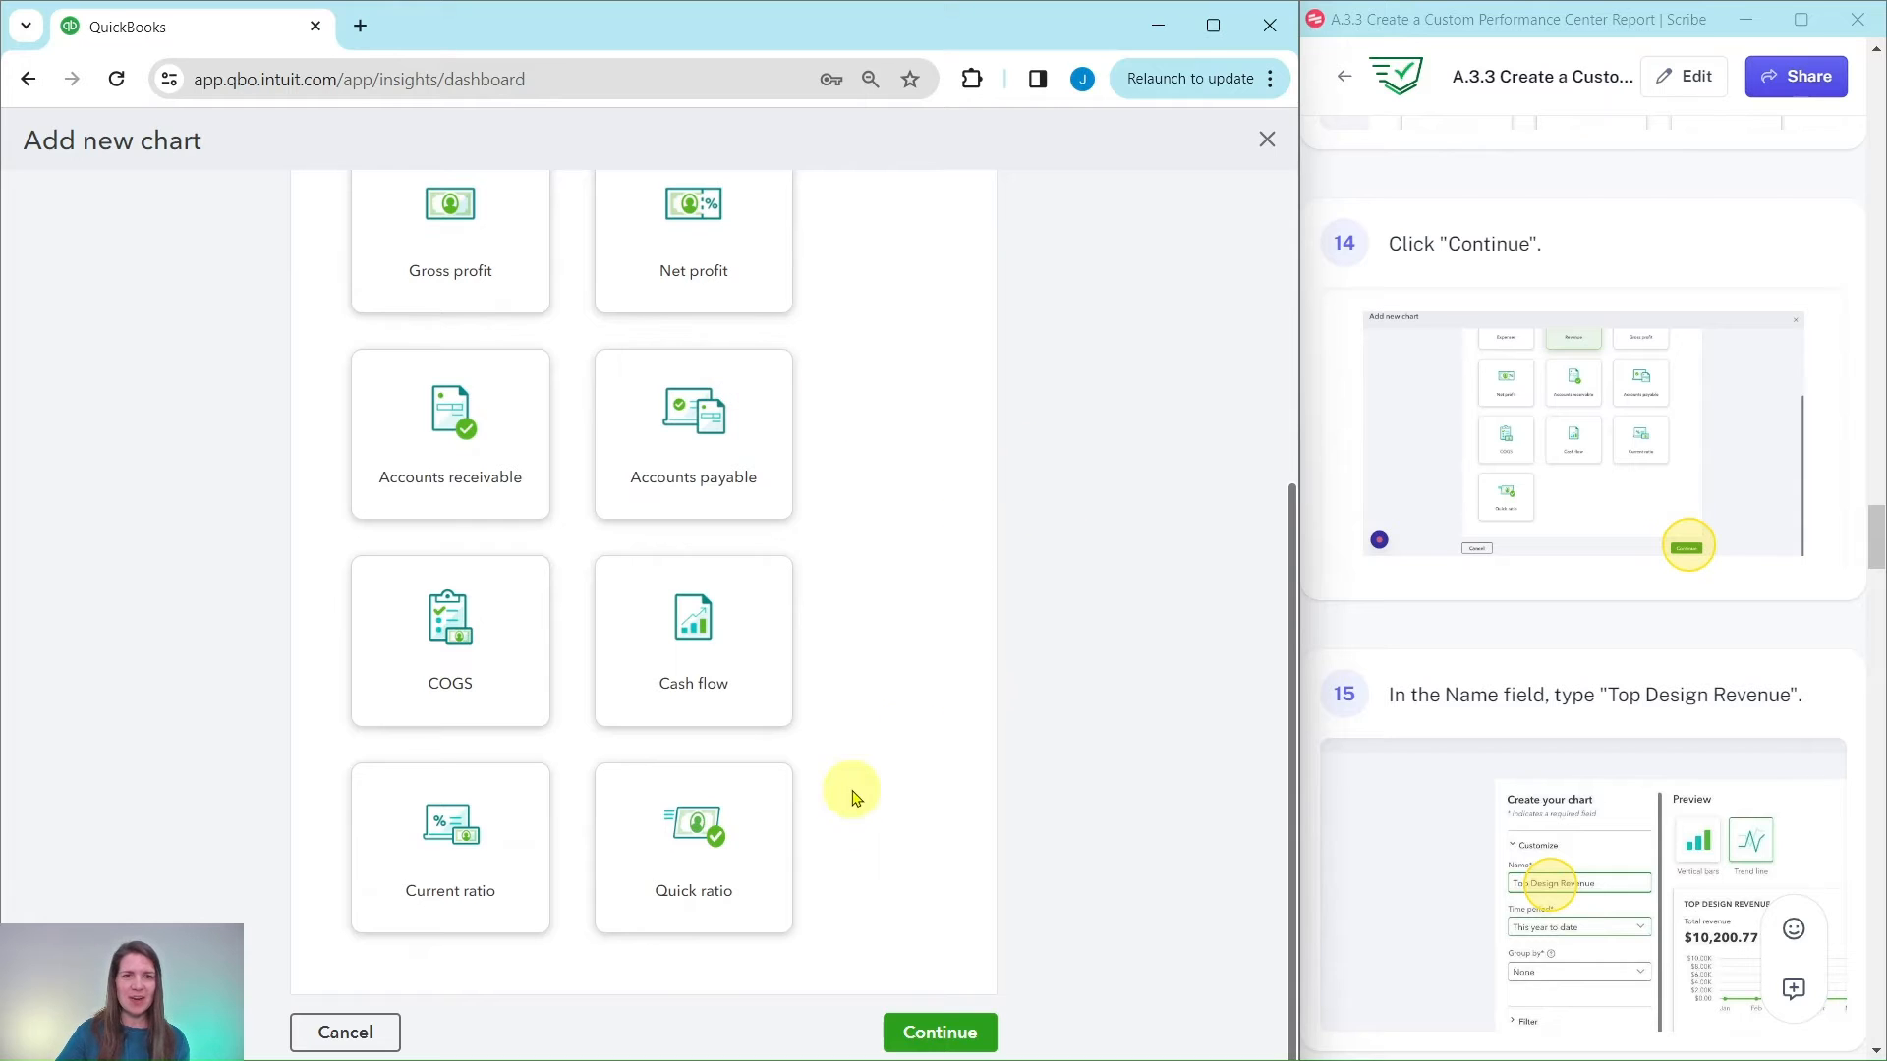
scroll(786, 845, "up", 5)
scroll(716, 737, "down", 5)
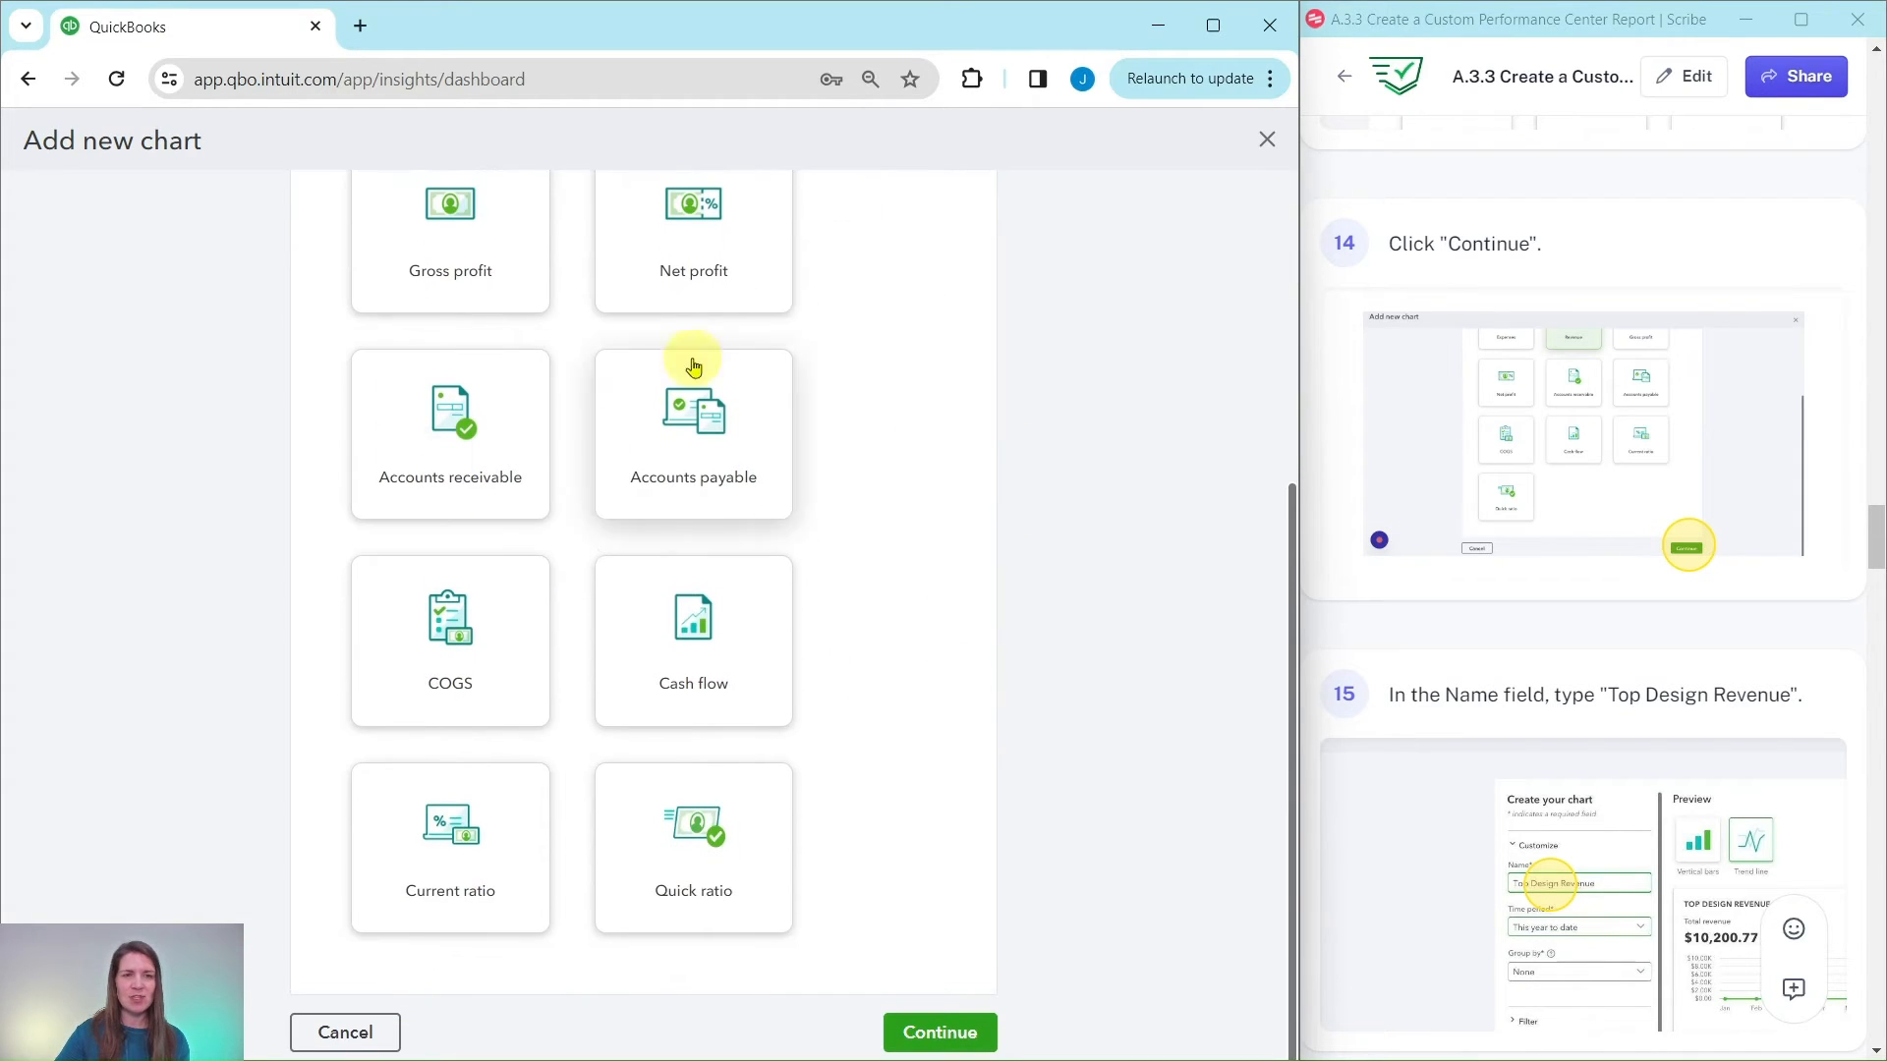
scroll(944, 521, "up", 5)
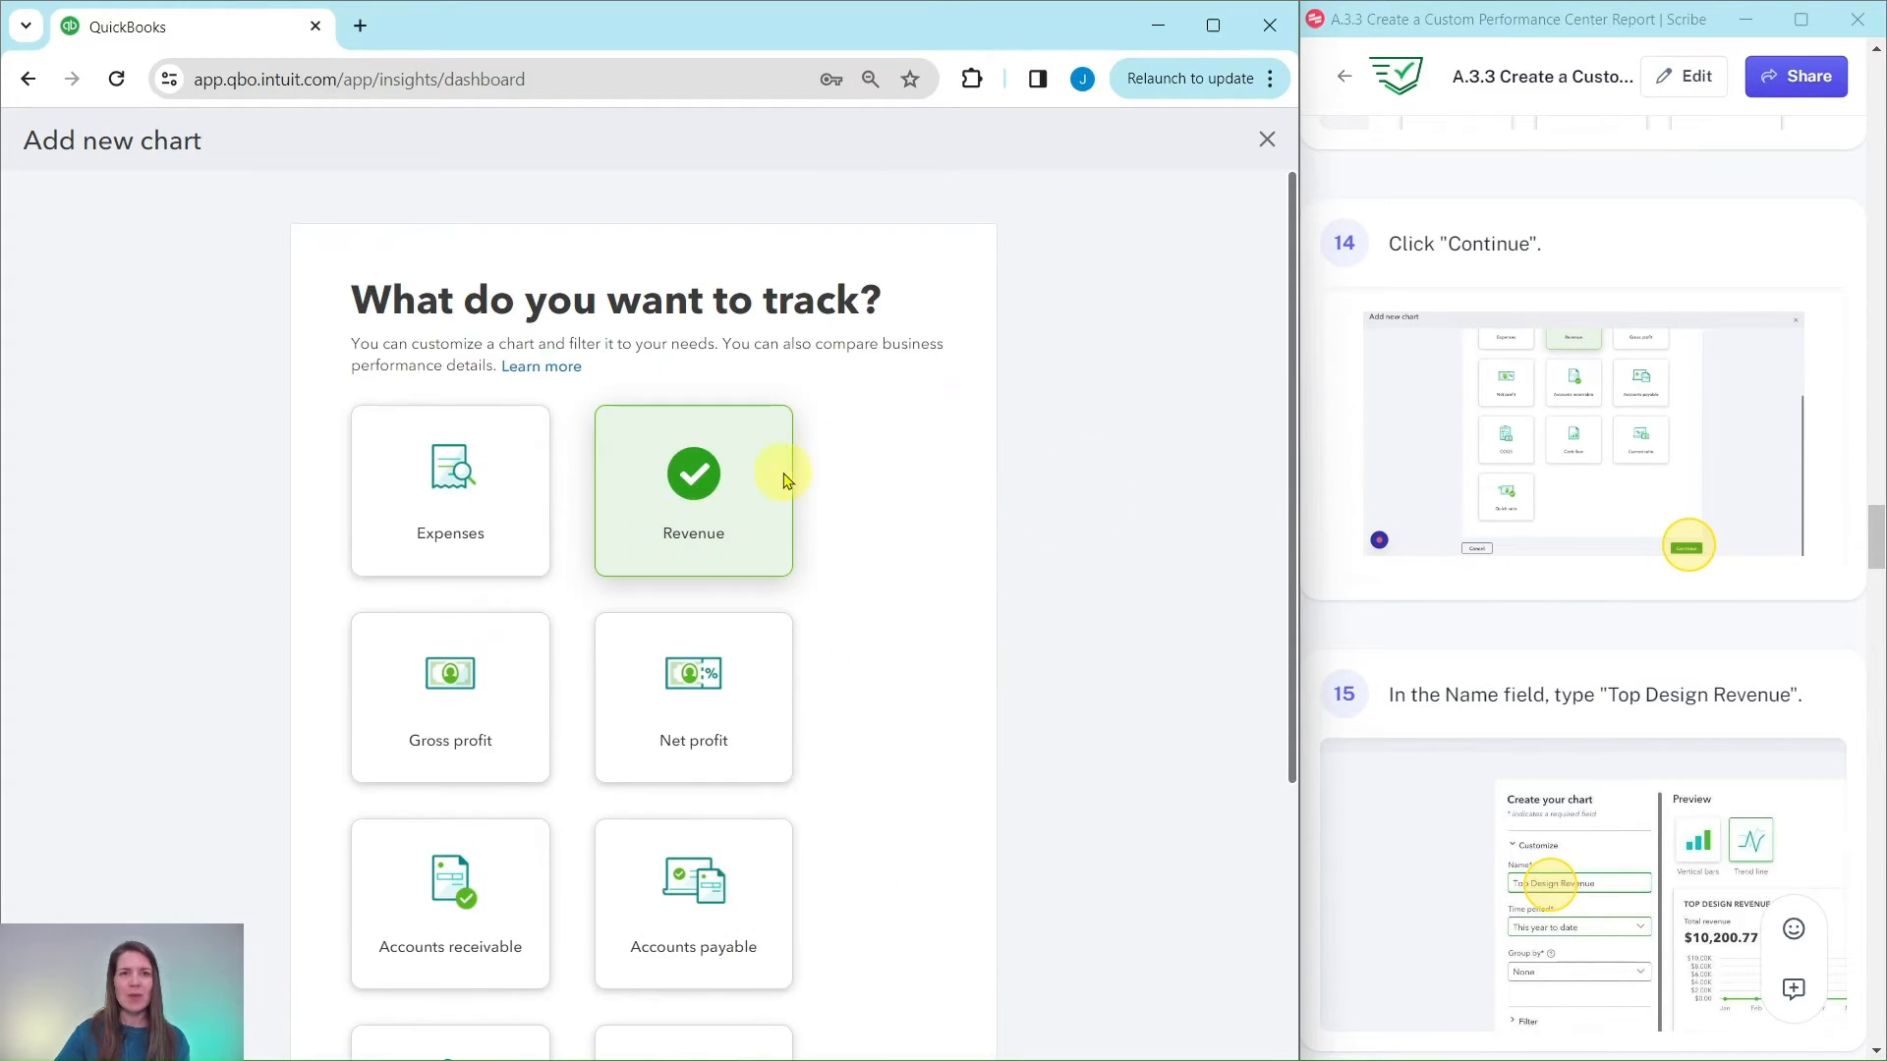
scroll(963, 619, "down", 5)
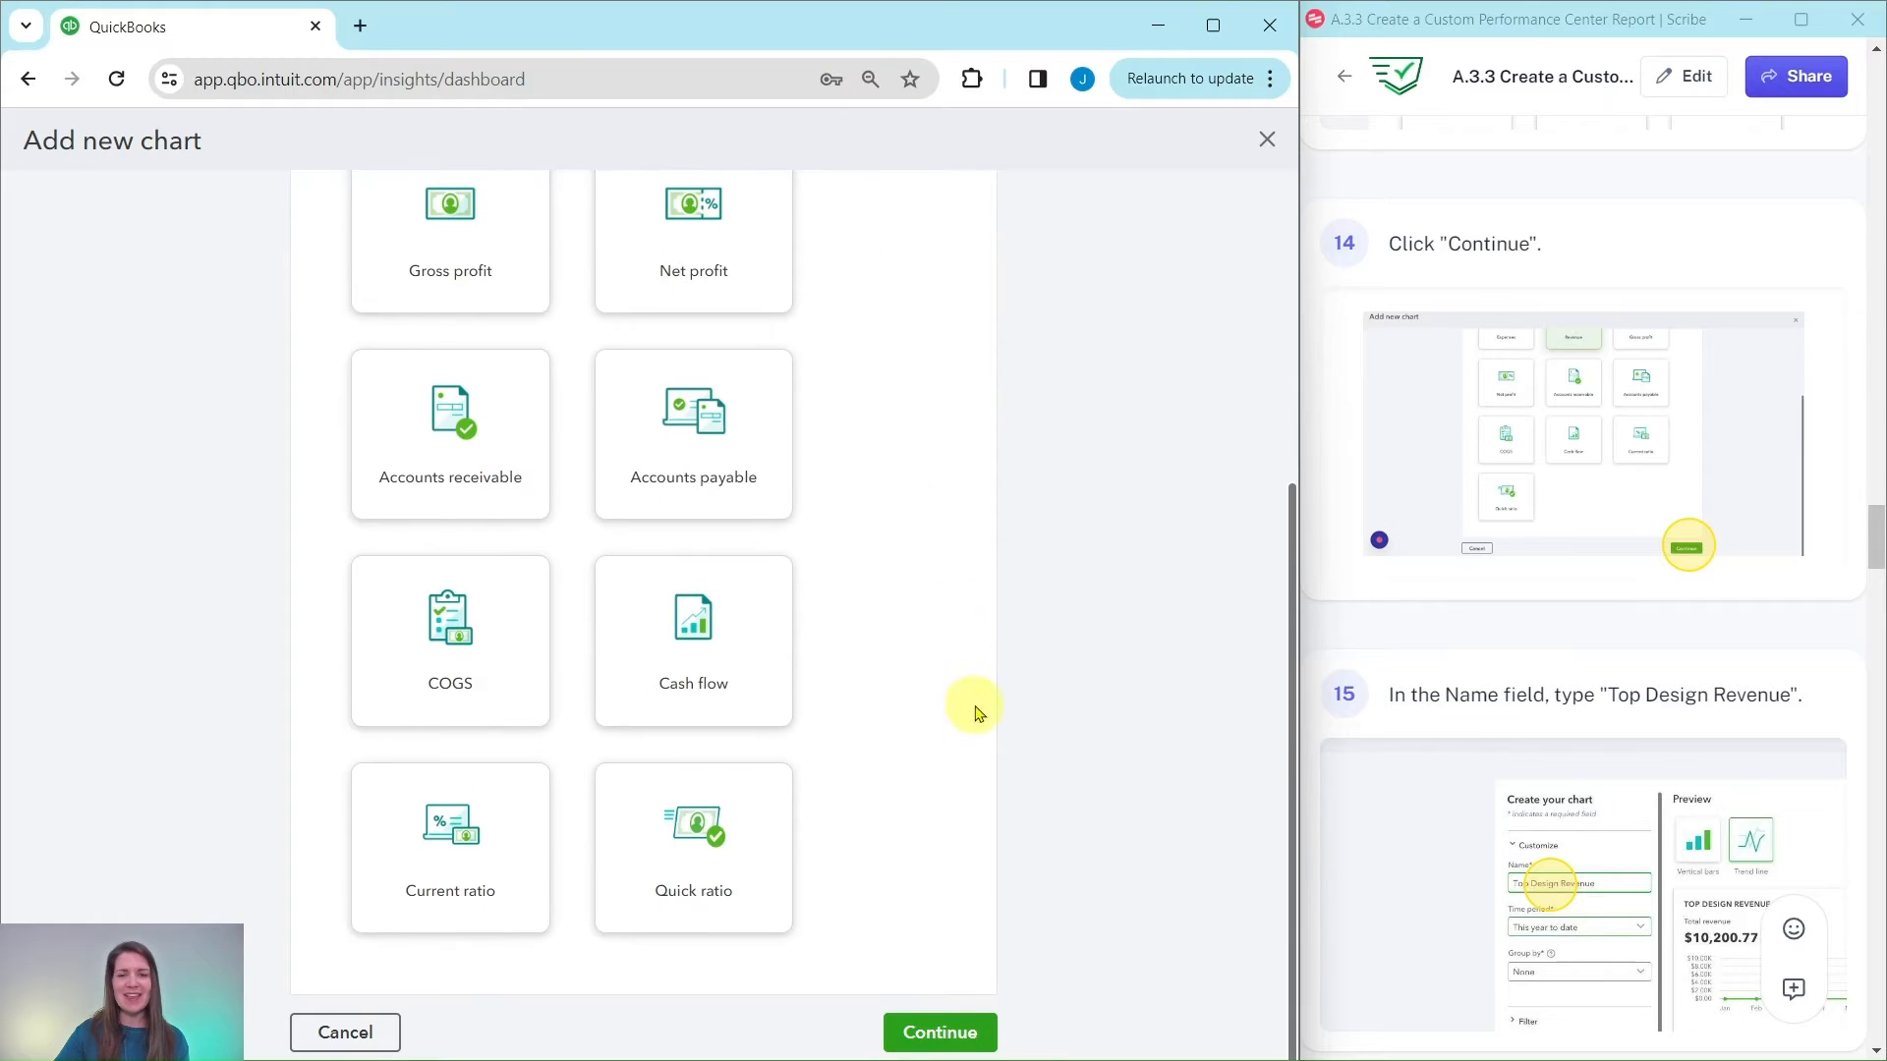
left_click(941, 1032)
scroll(1582, 412, "down", 5)
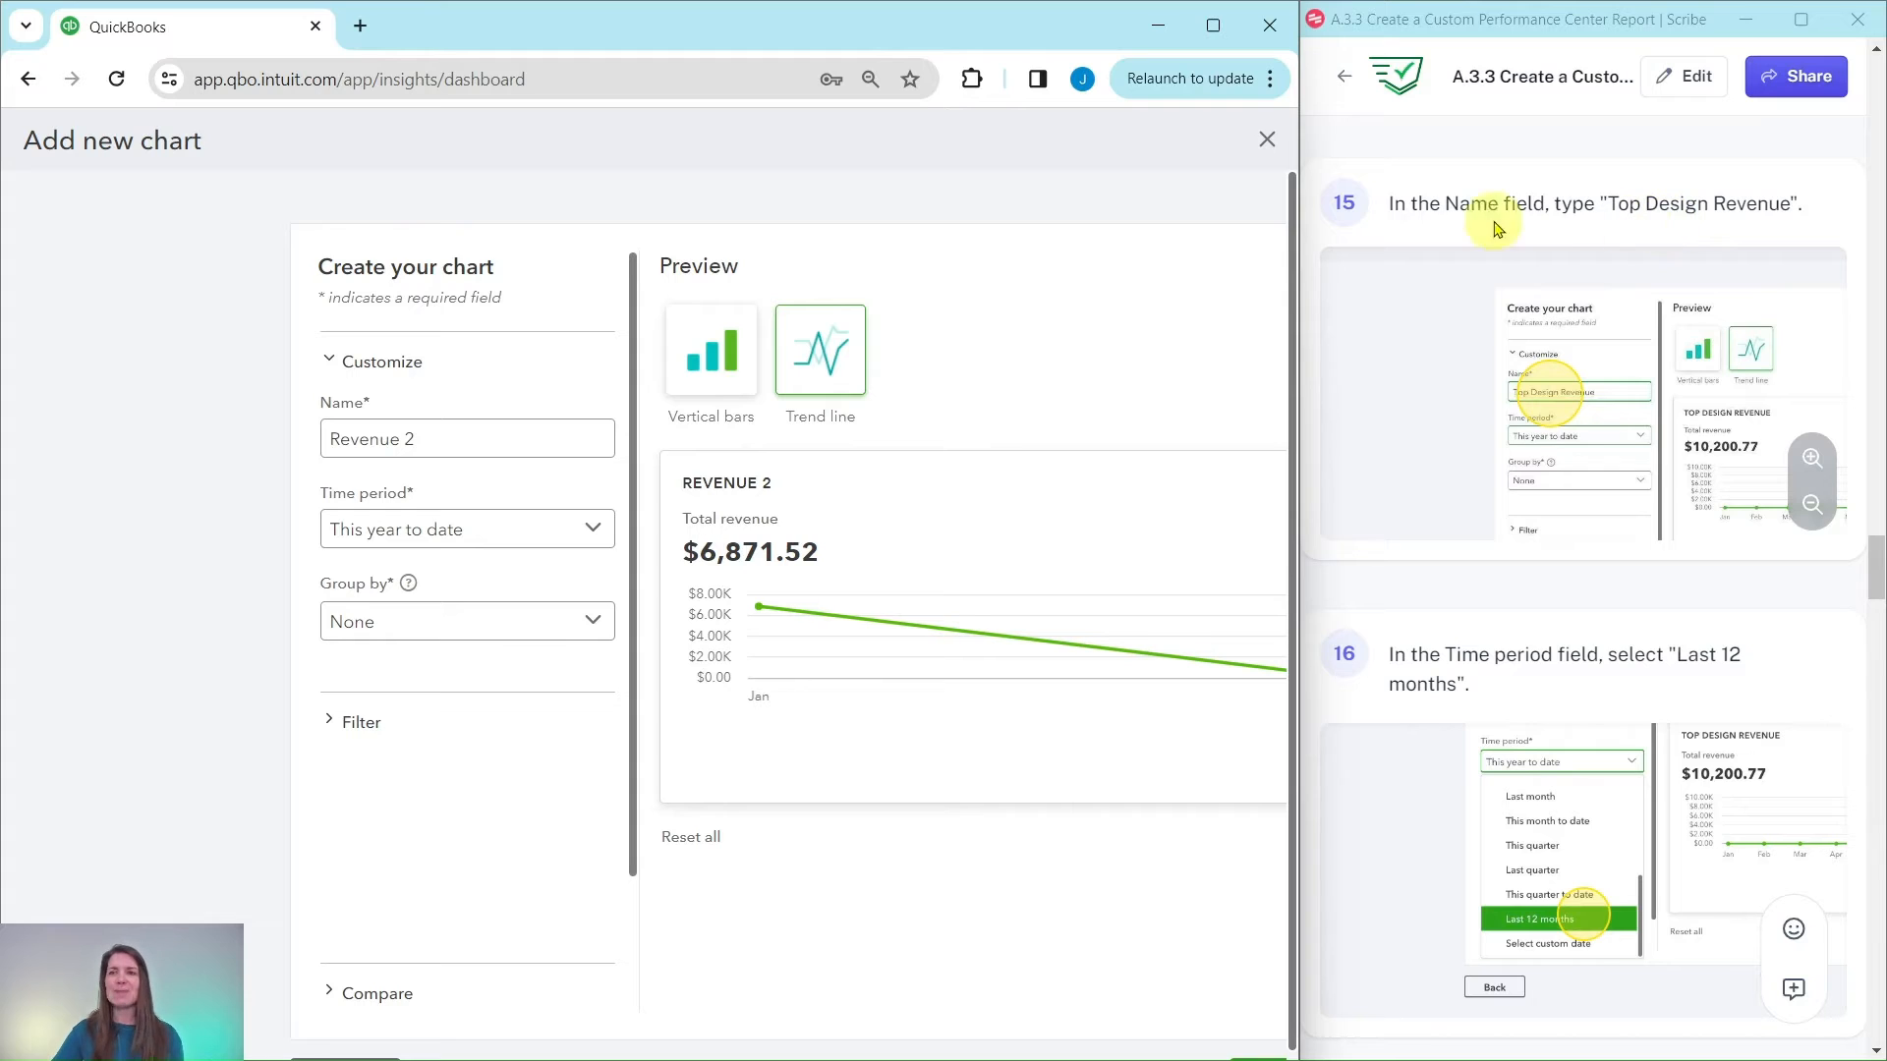
Step: Name the new chart "Top Design Revenue" and set its time period to Last 12 months
left_click_drag(472, 429, 346, 445)
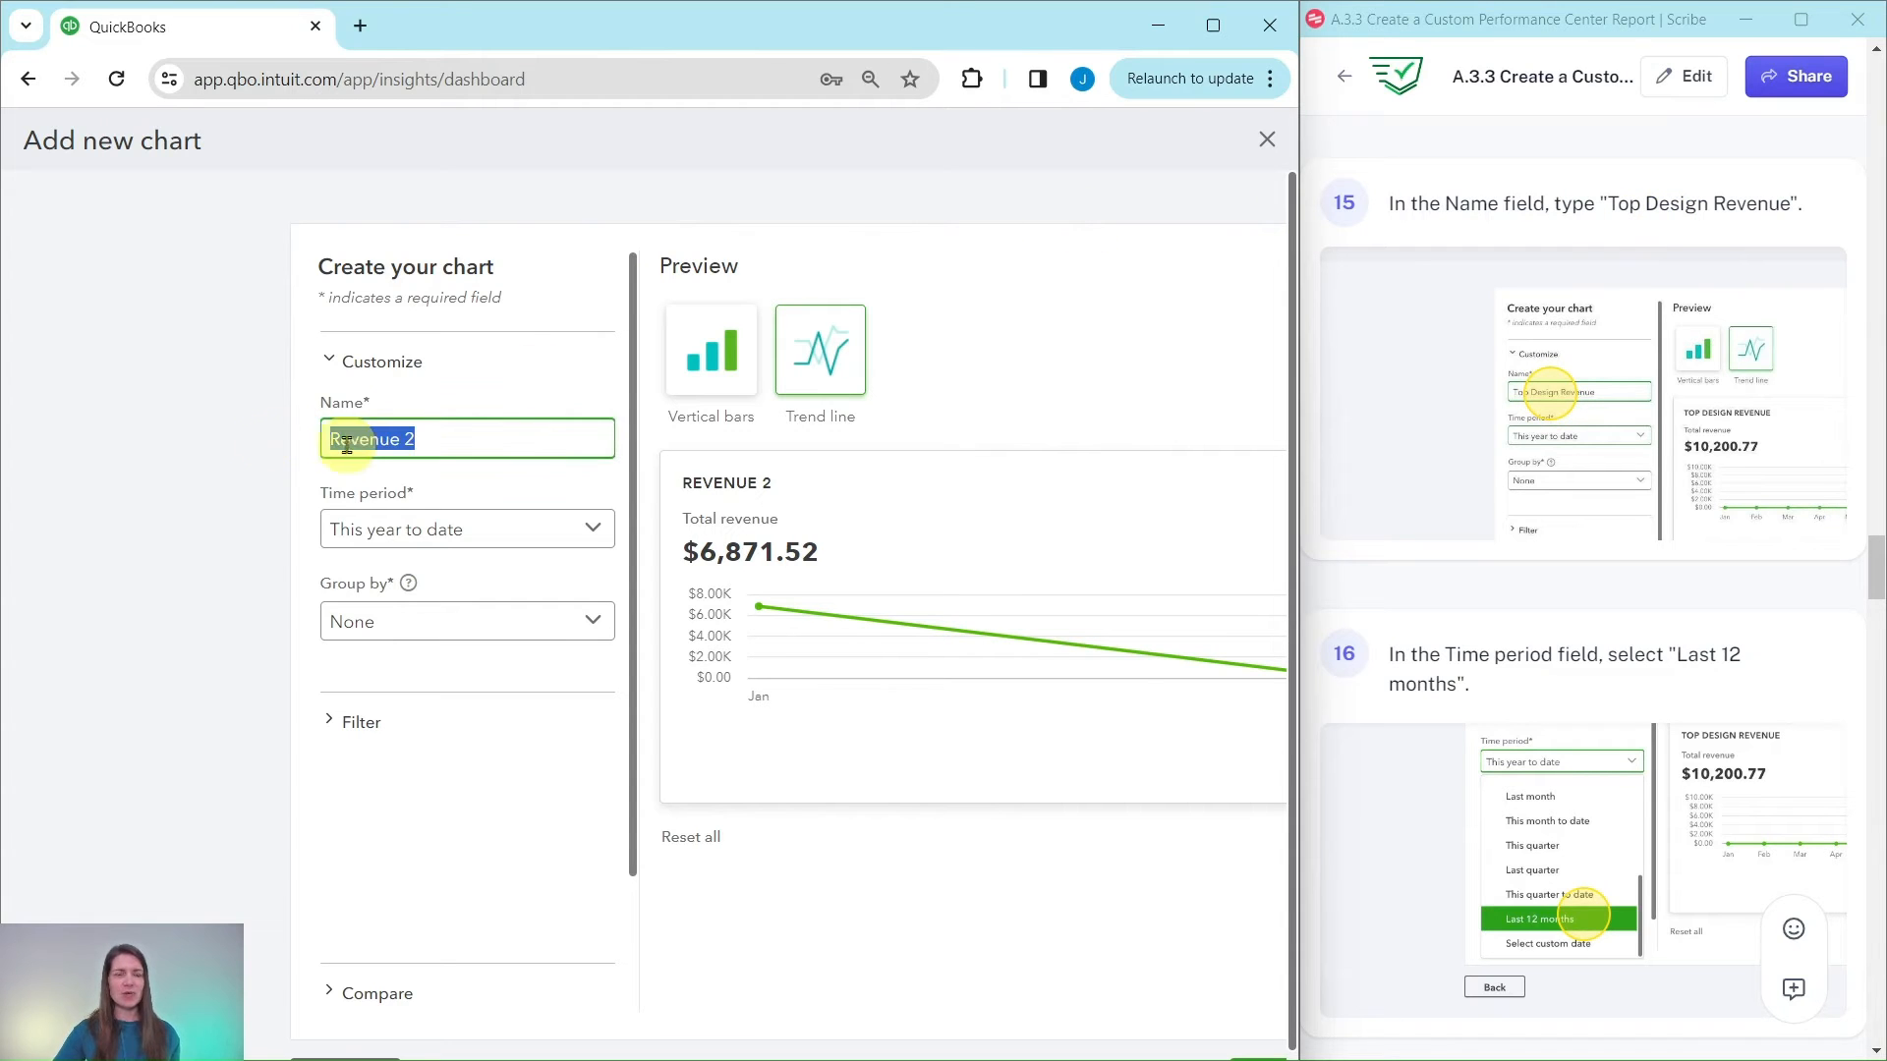
type("Top Design")
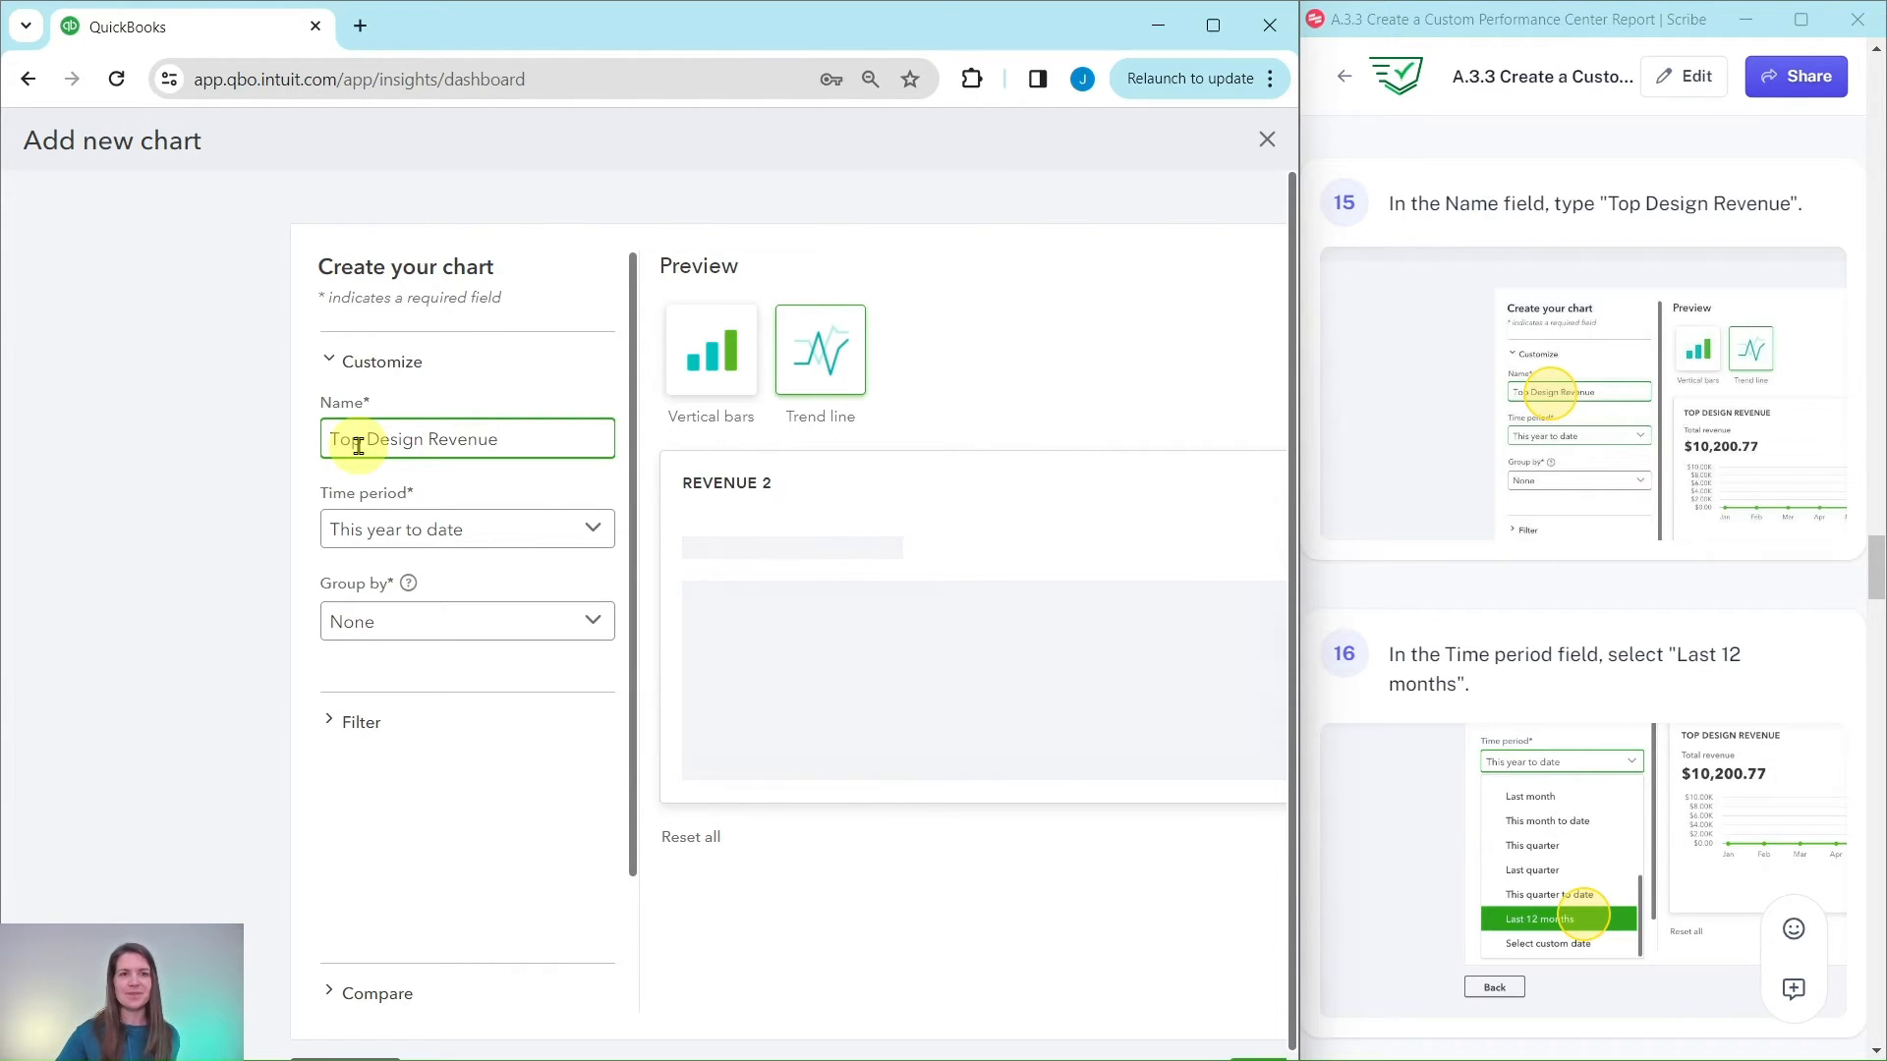
scroll(1389, 529, "down", 3)
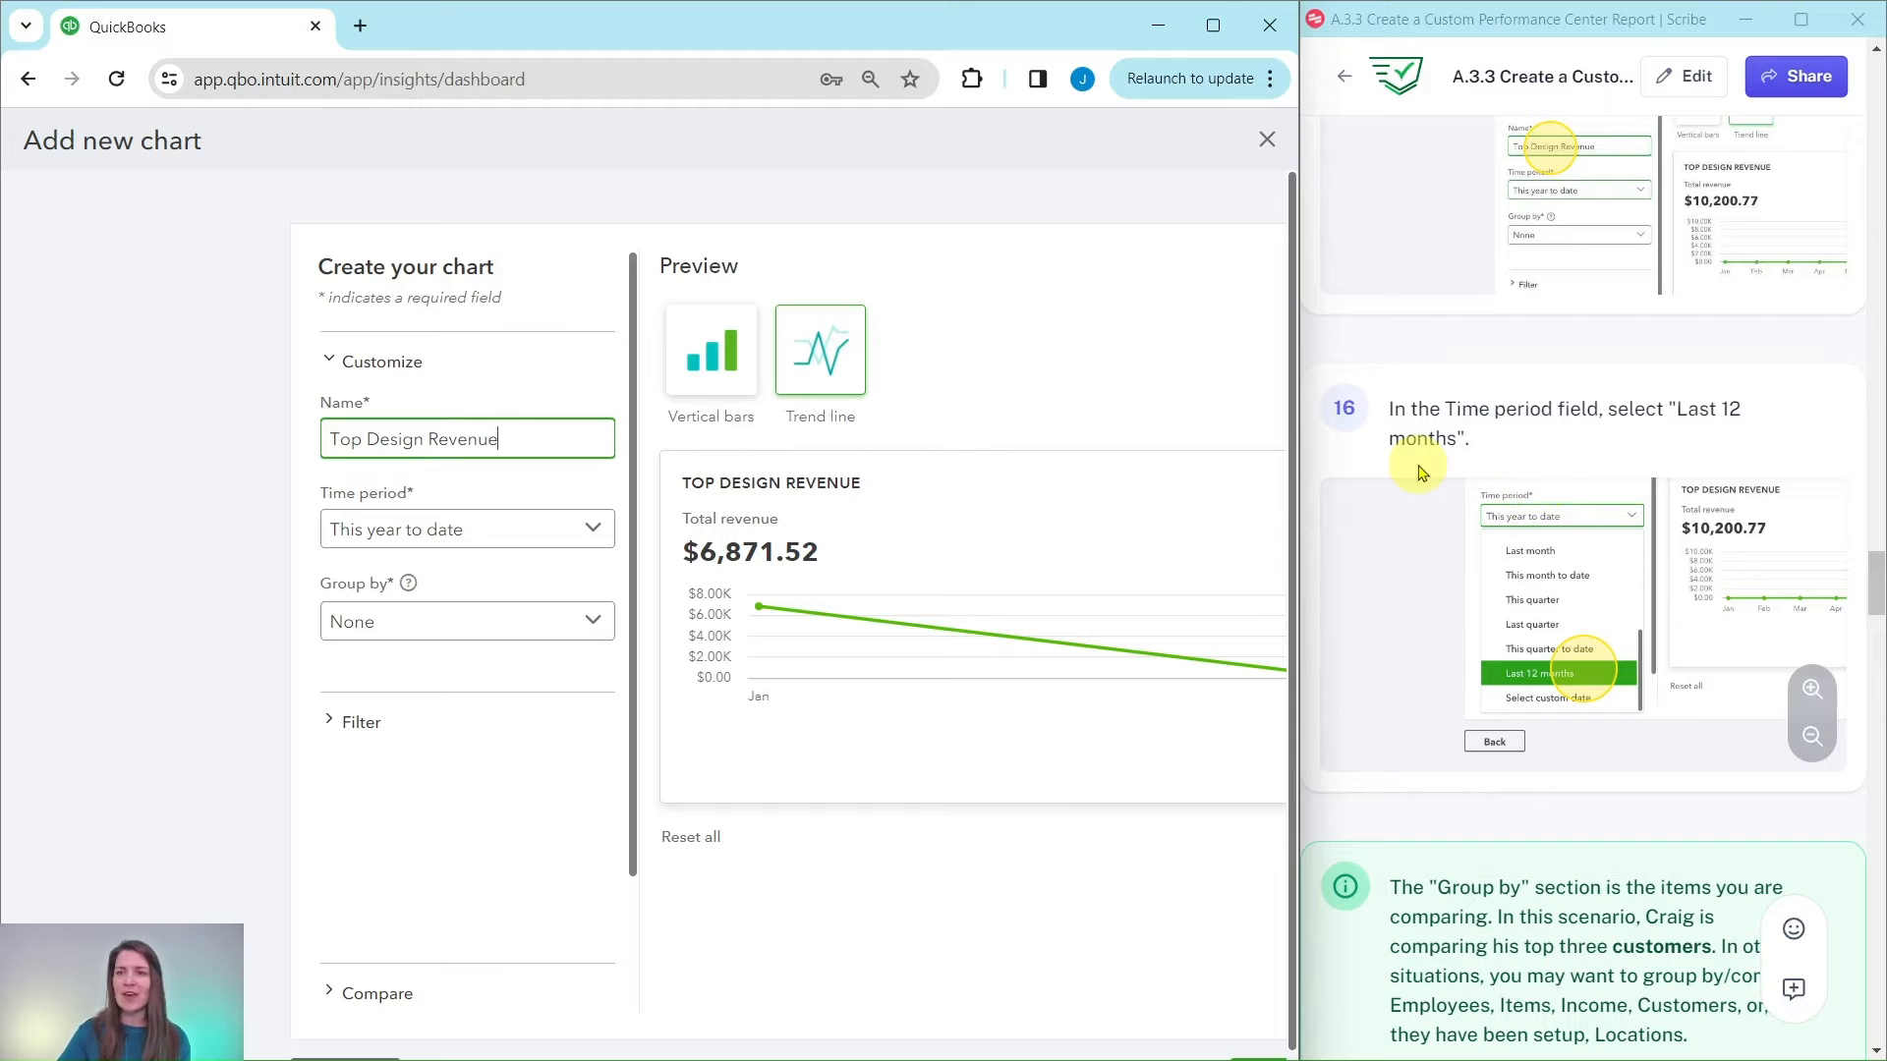
left_click(593, 536)
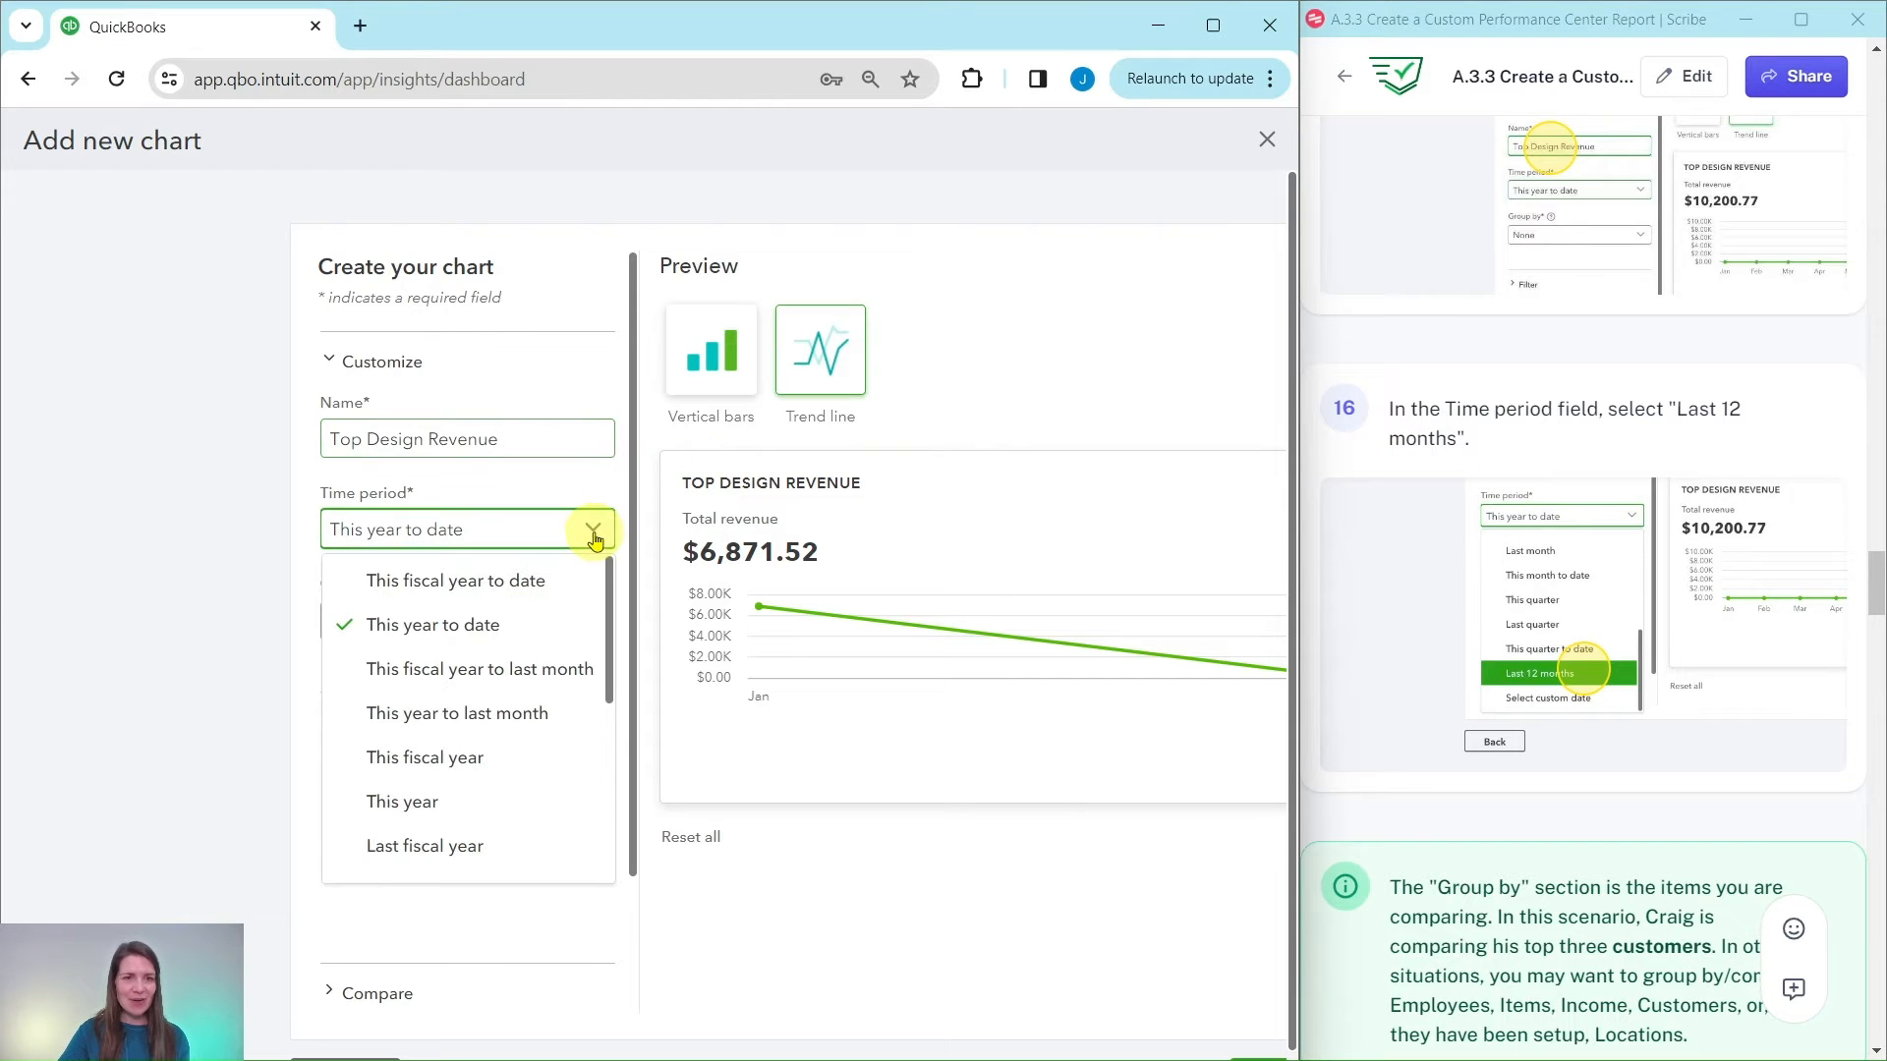
scroll(529, 588, "down", 4)
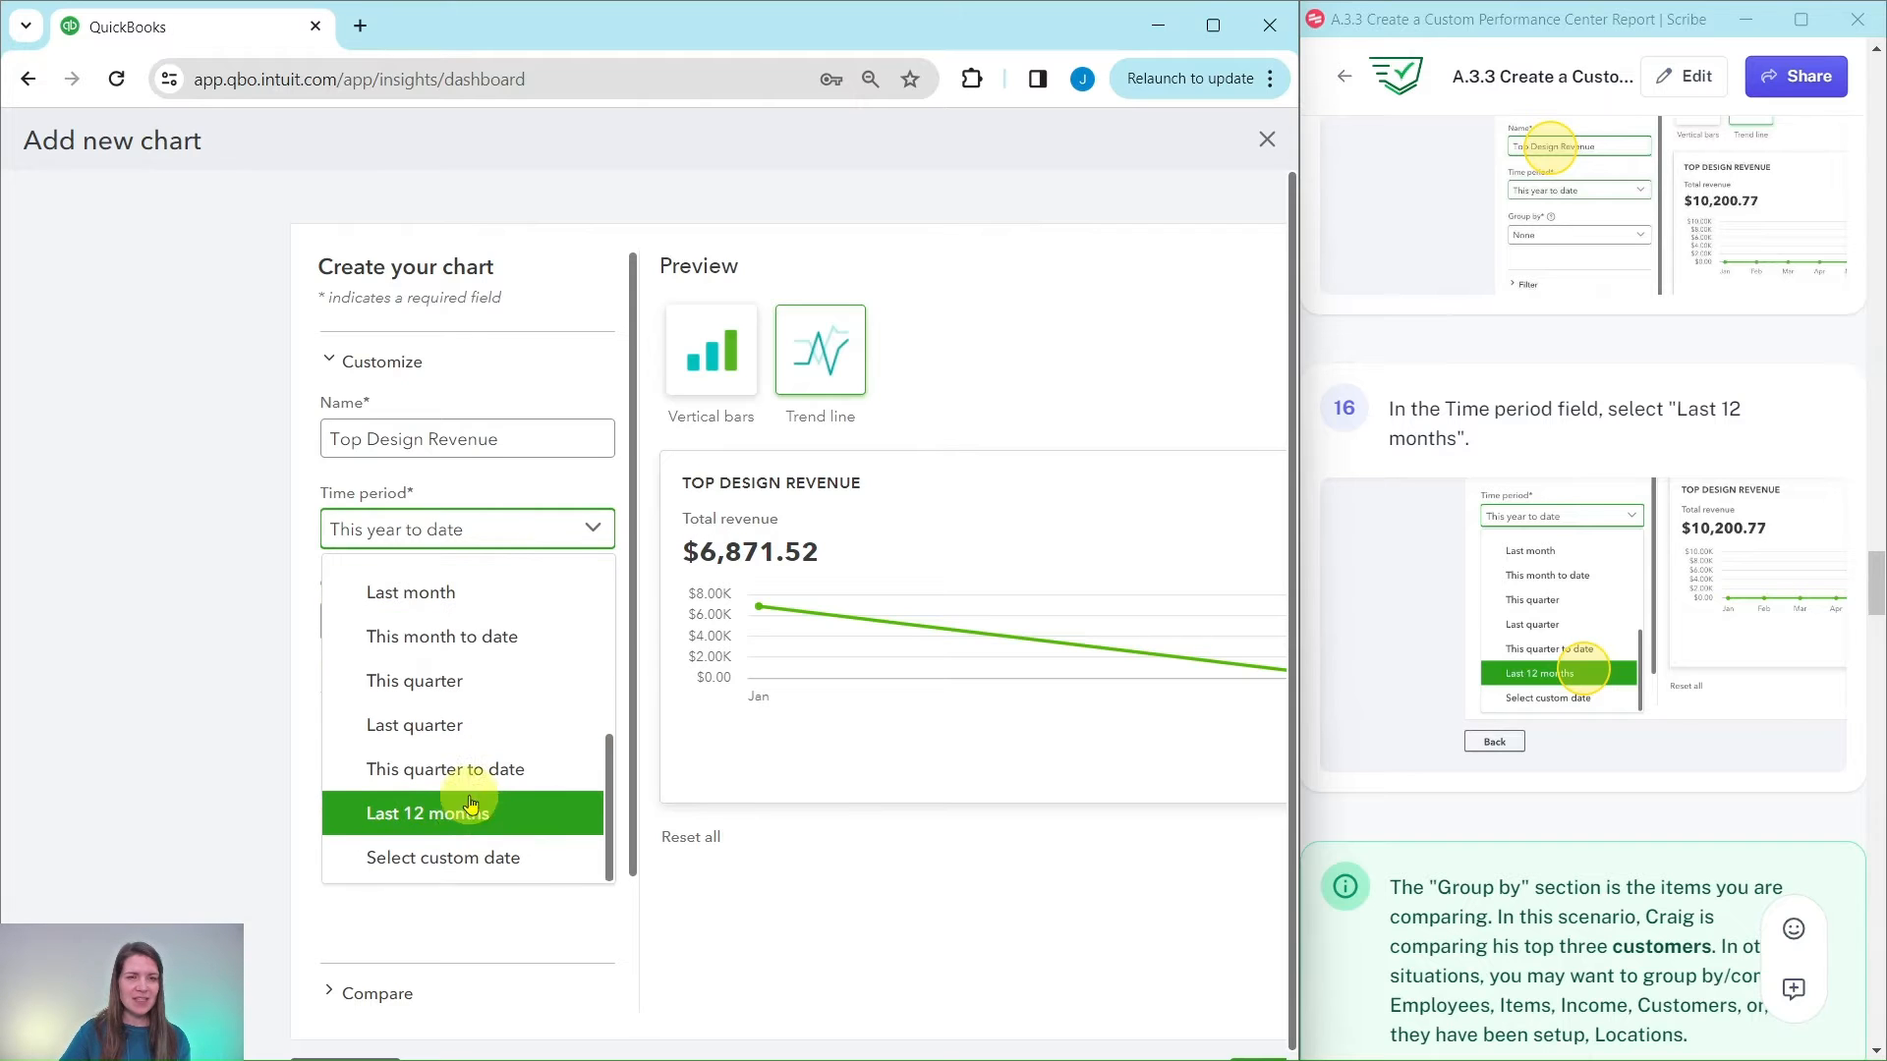
left_click(479, 817)
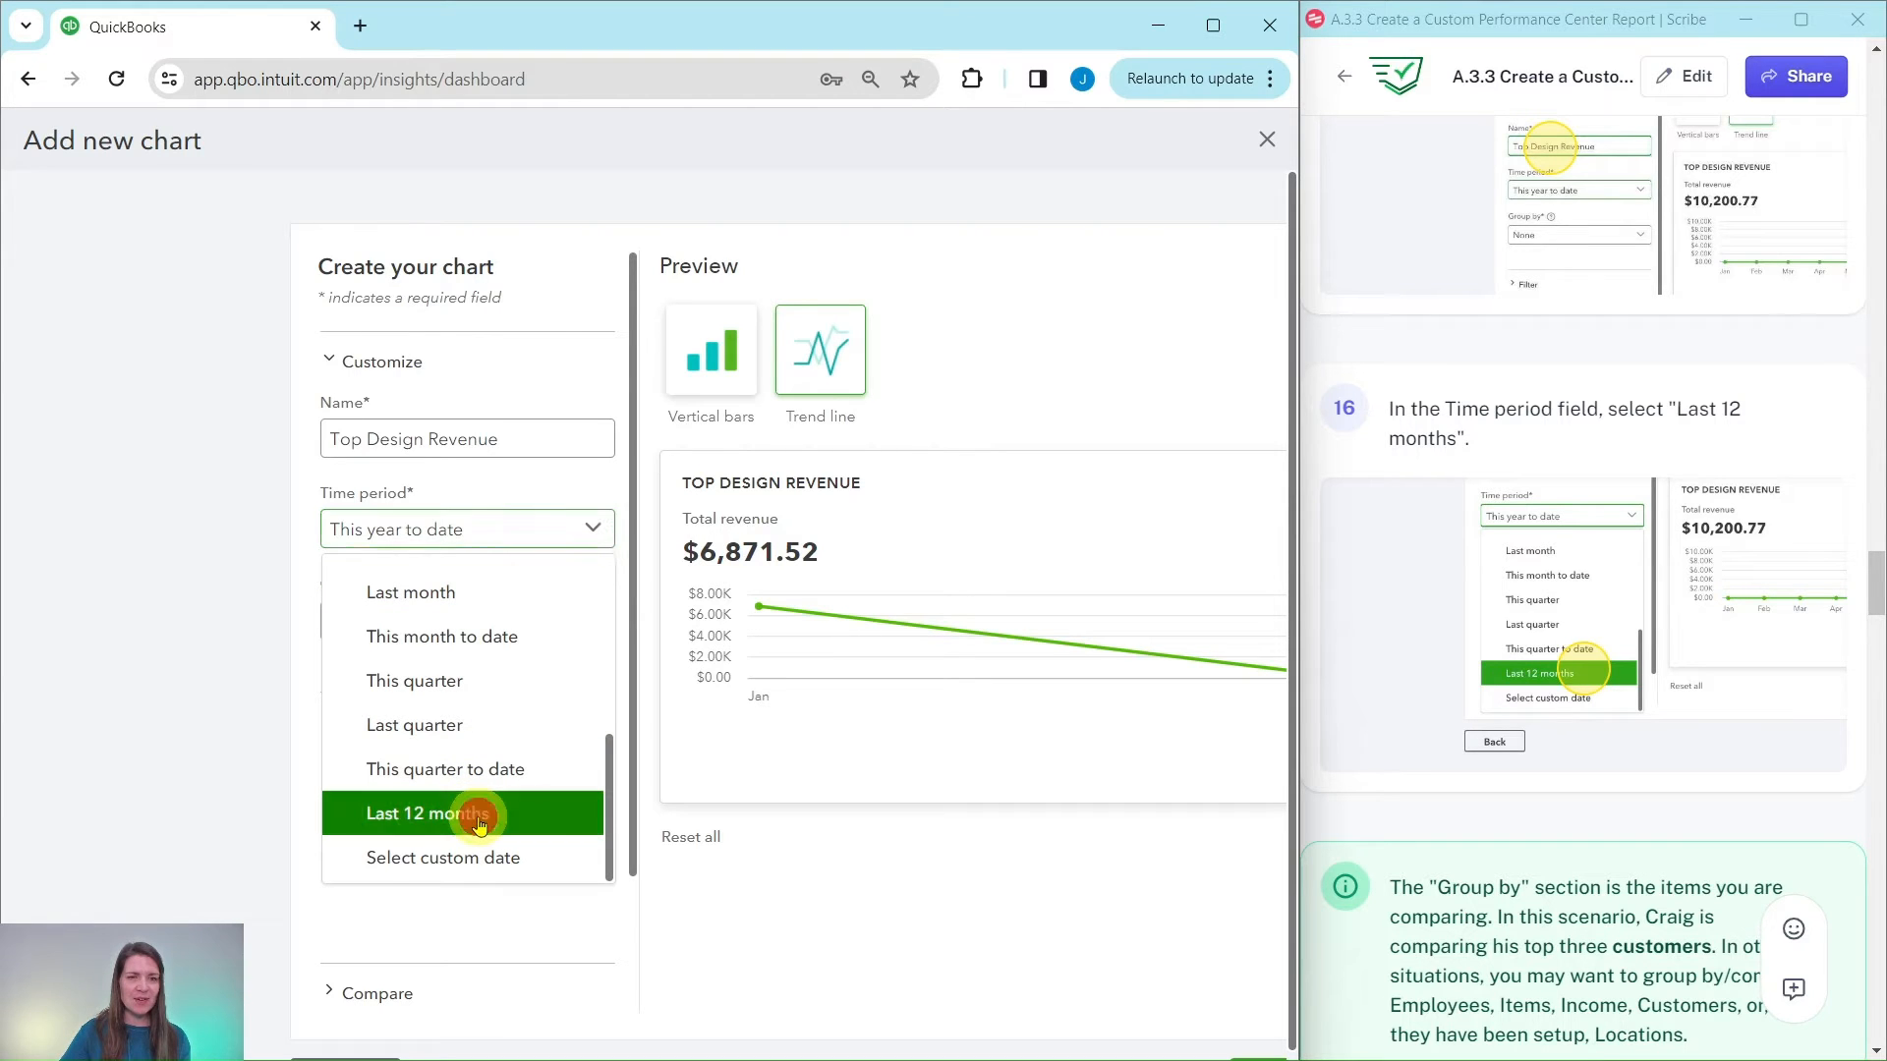
Step: Group the chart's revenue by Customers, following the guide's explanation of the comparison setting
scroll(1582, 521, "down", 6)
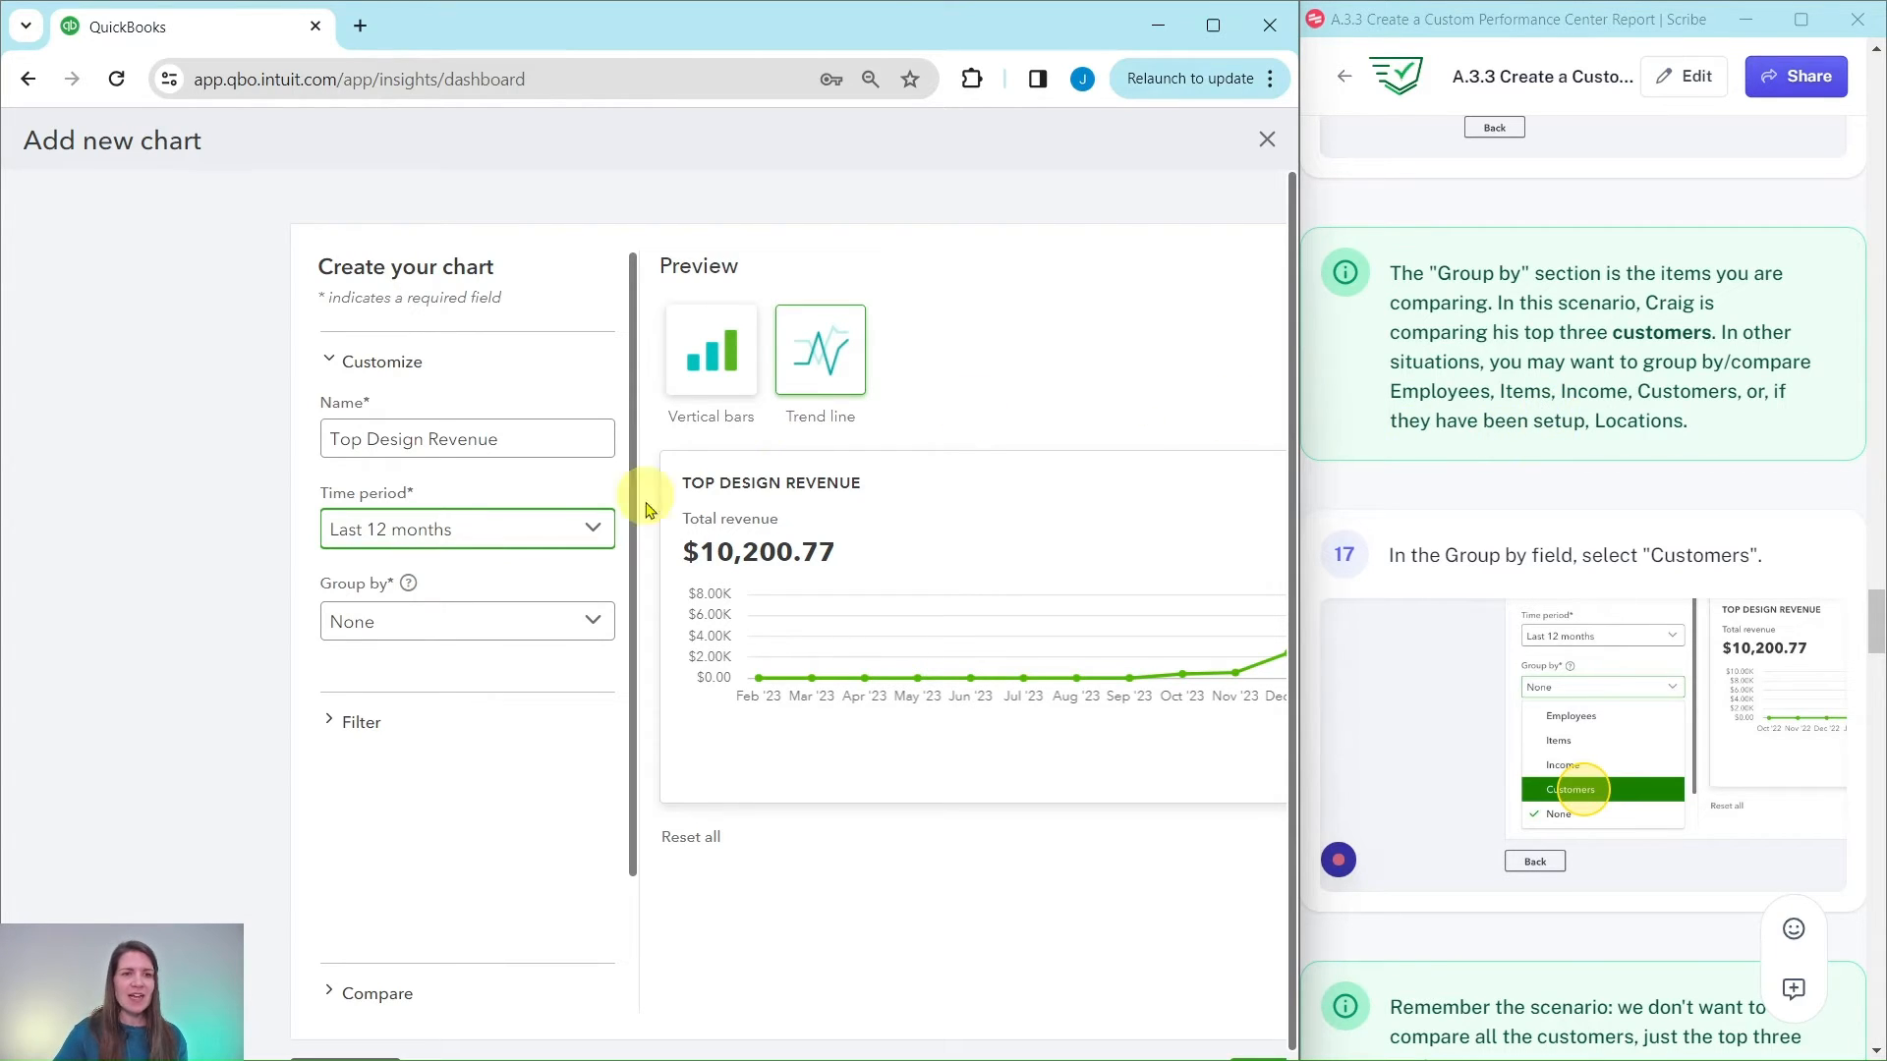
left_click(594, 622)
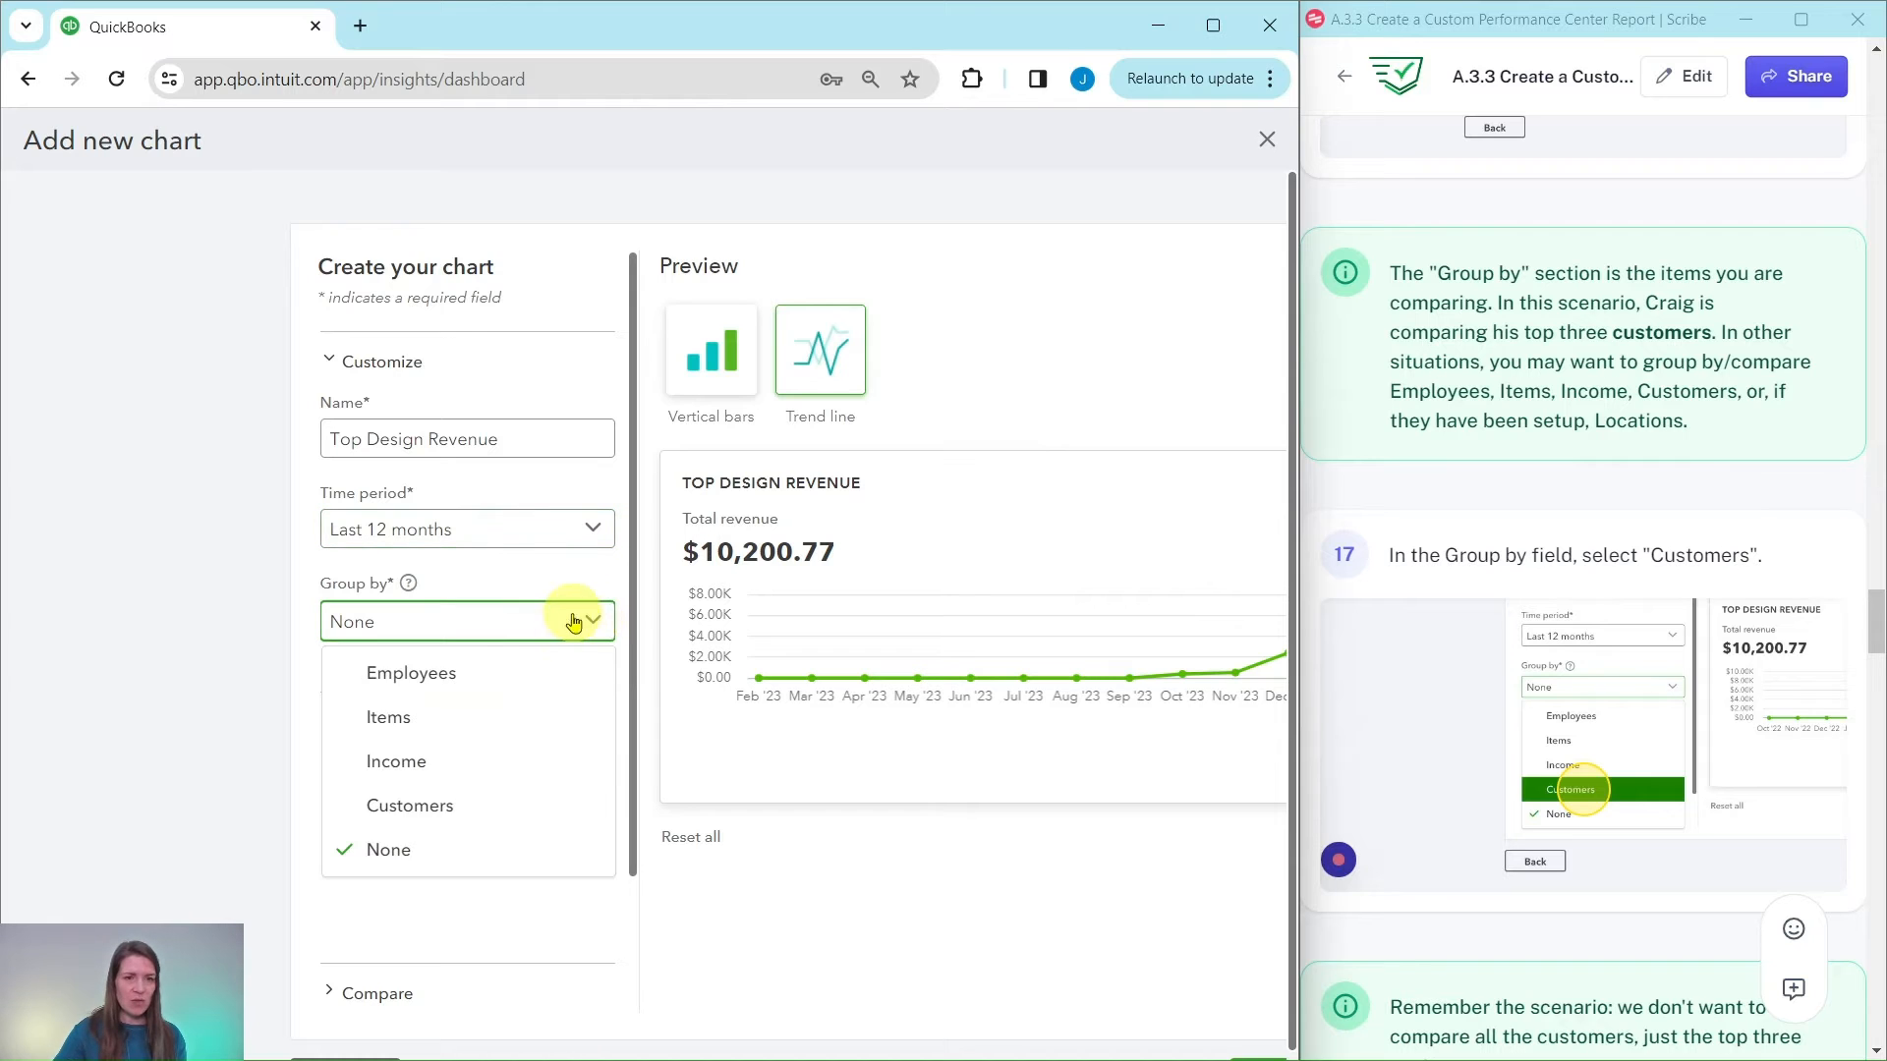
left_click(475, 819)
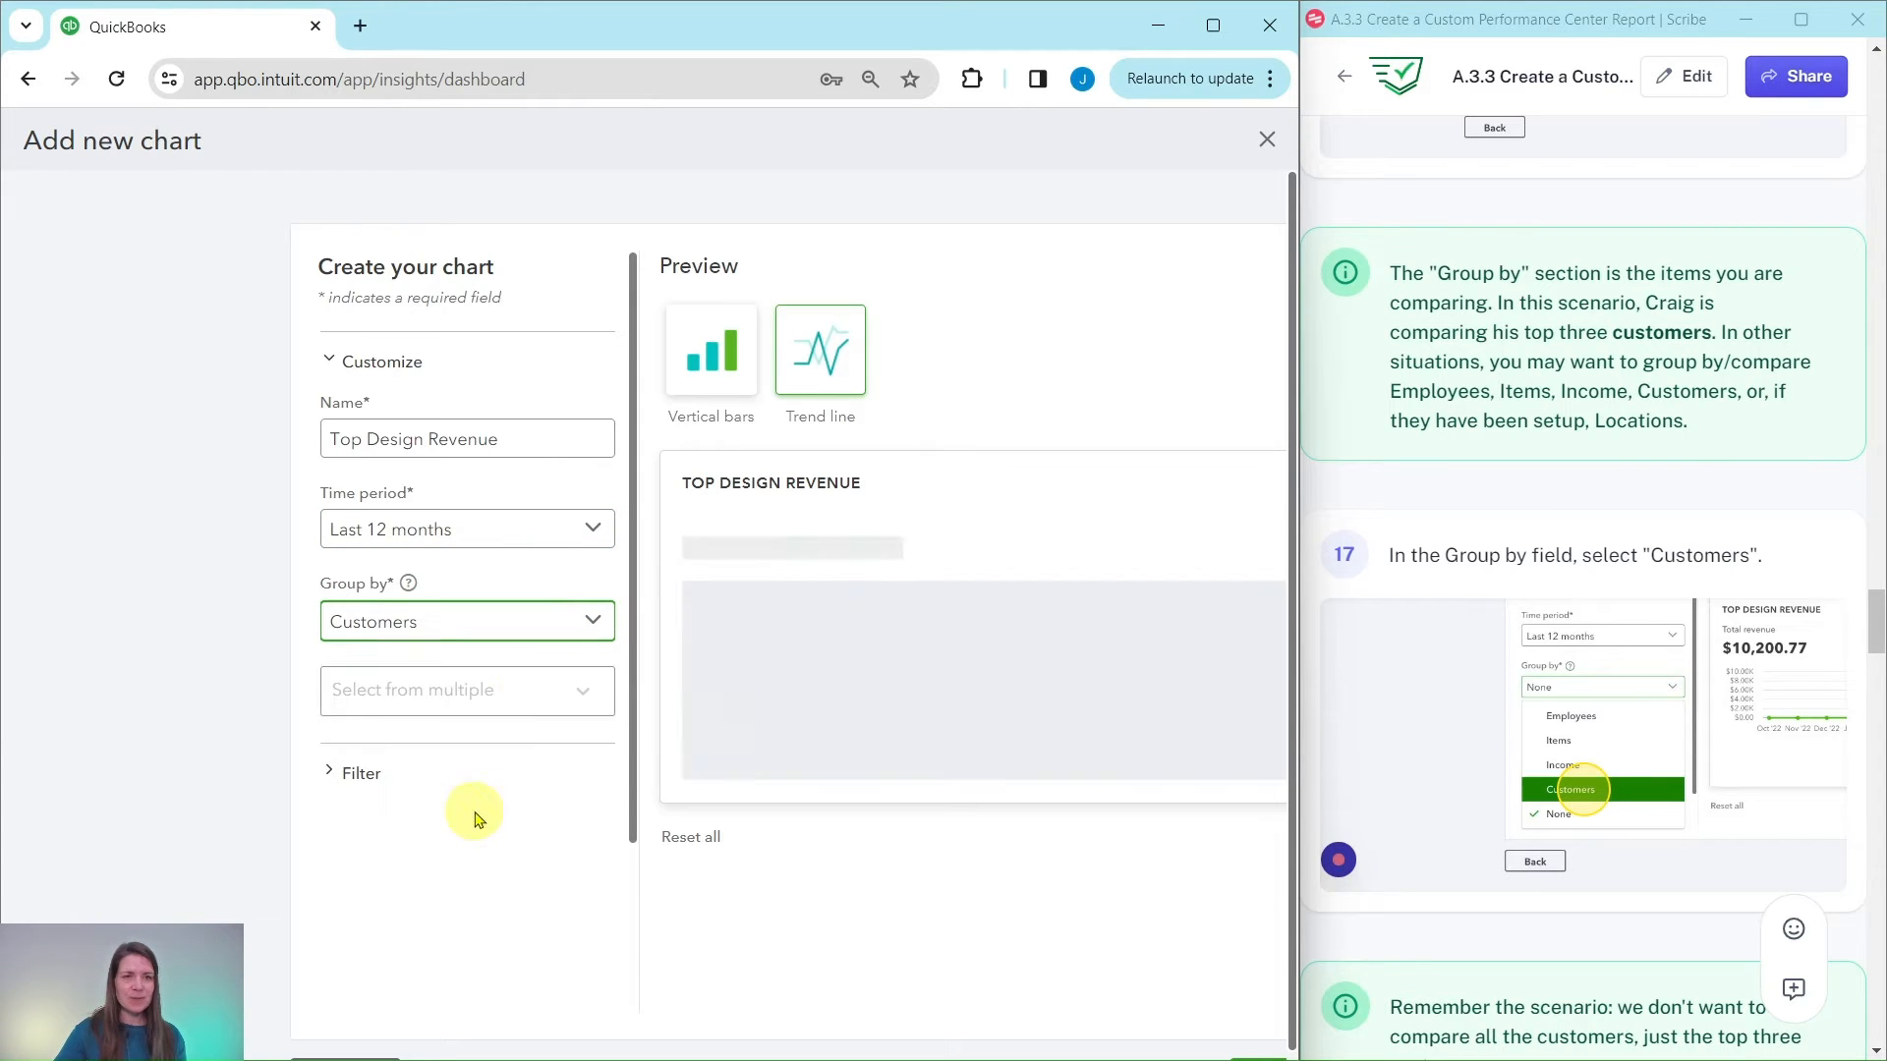
Step: Select the first of the guide's top three customers for the chart's customer comparison
scroll(527, 678, "down", 2)
scroll(1640, 561, "down", 3)
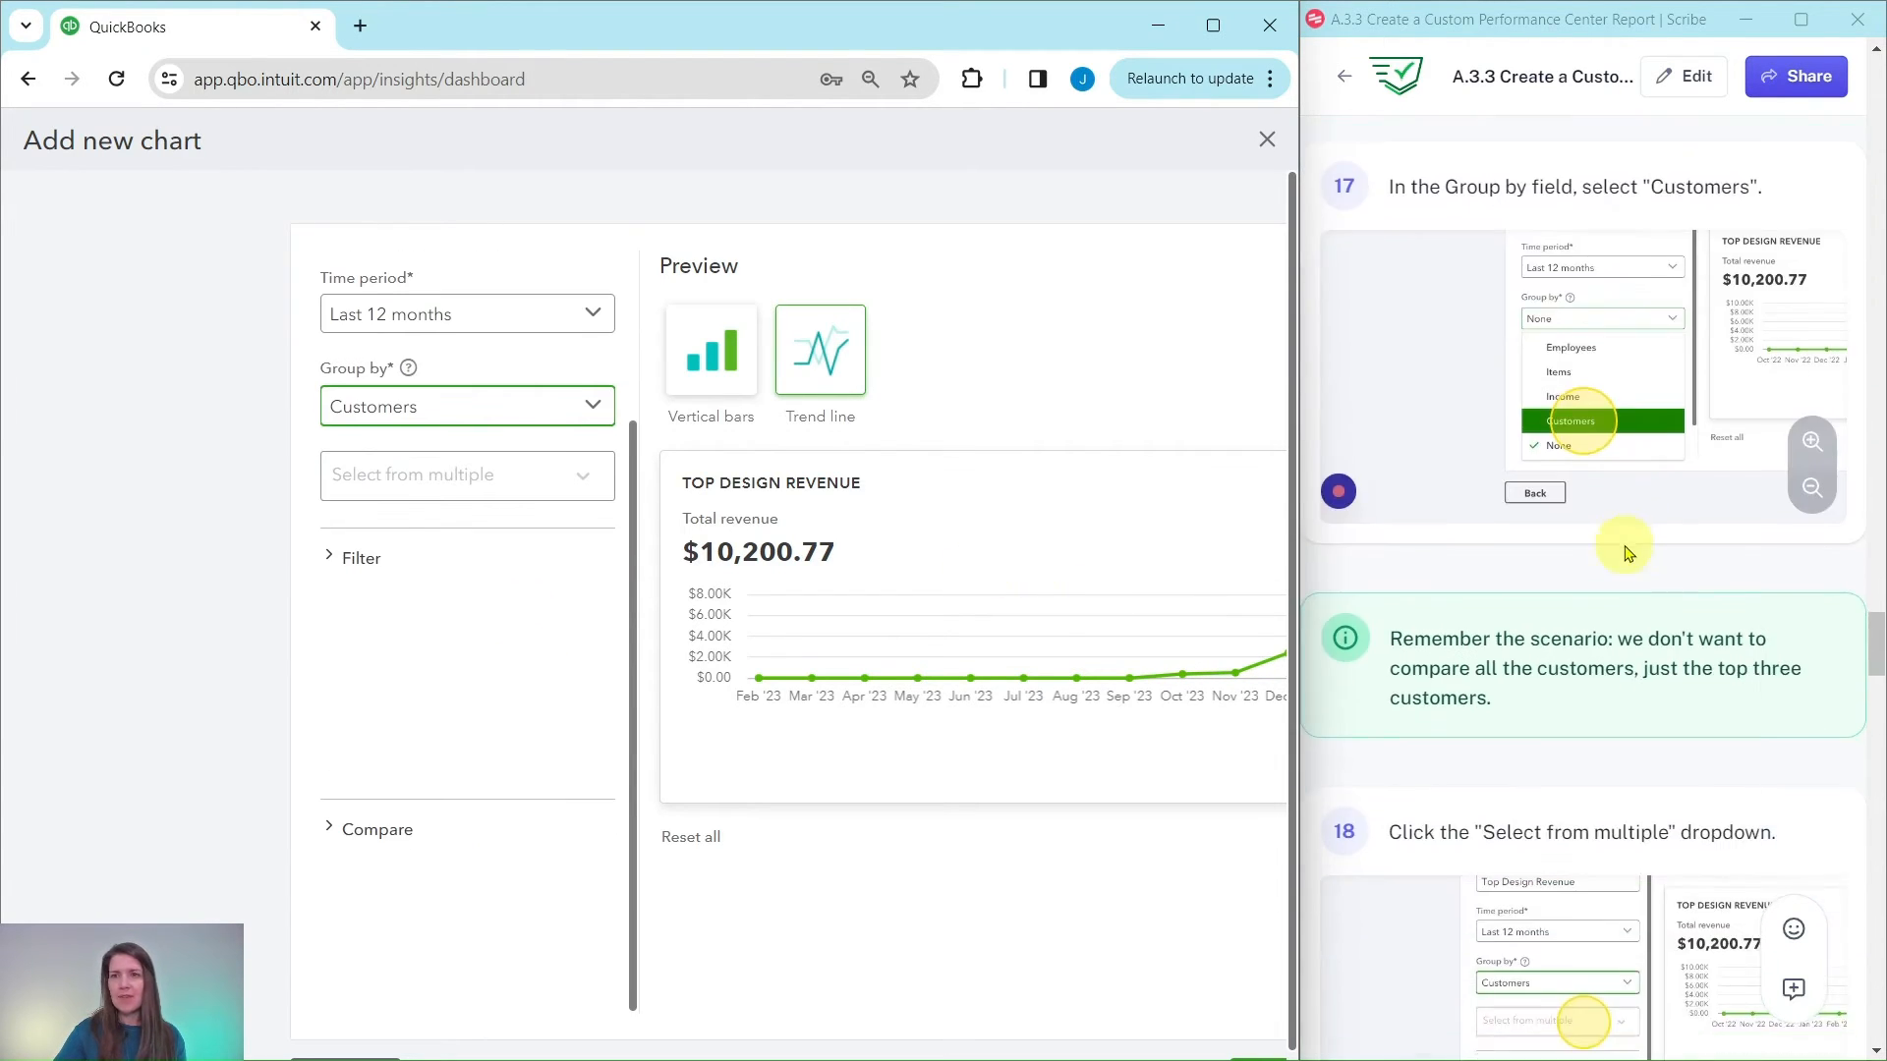
scroll(1584, 422, "down", 2)
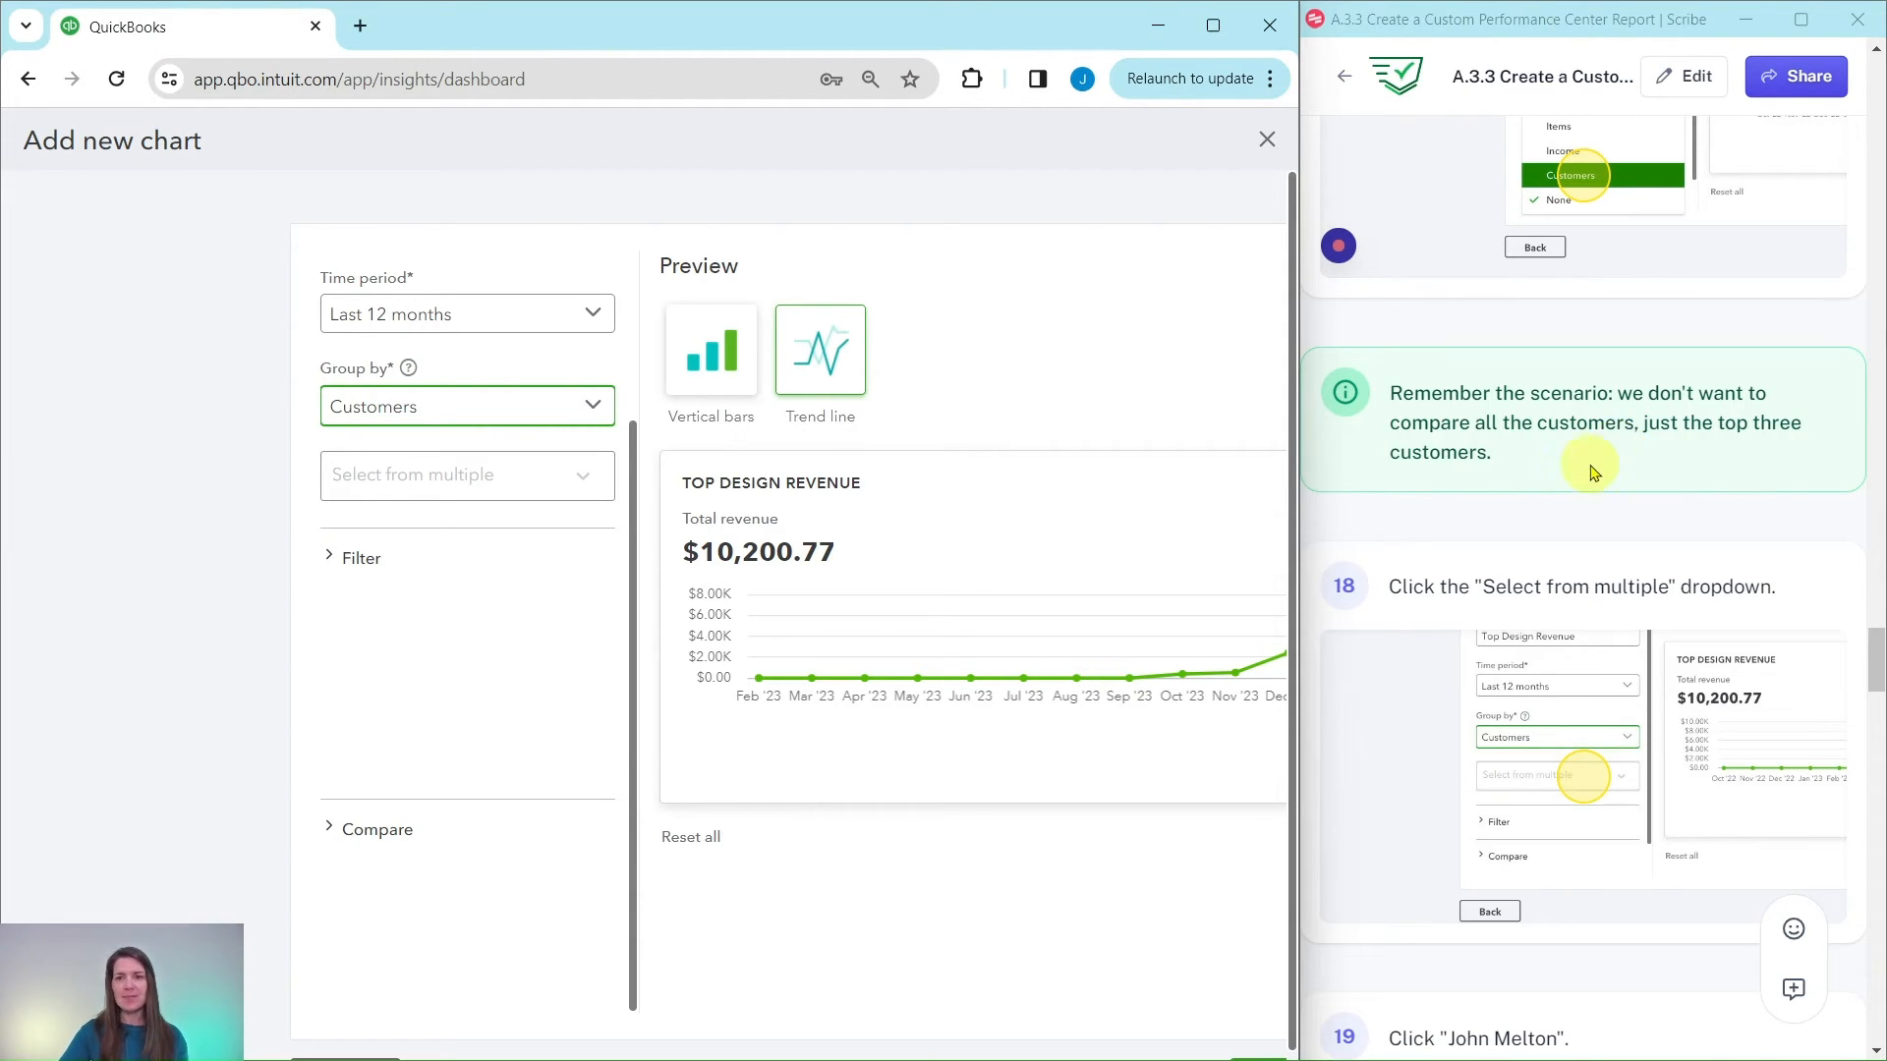
scroll(1592, 472, "down", 4)
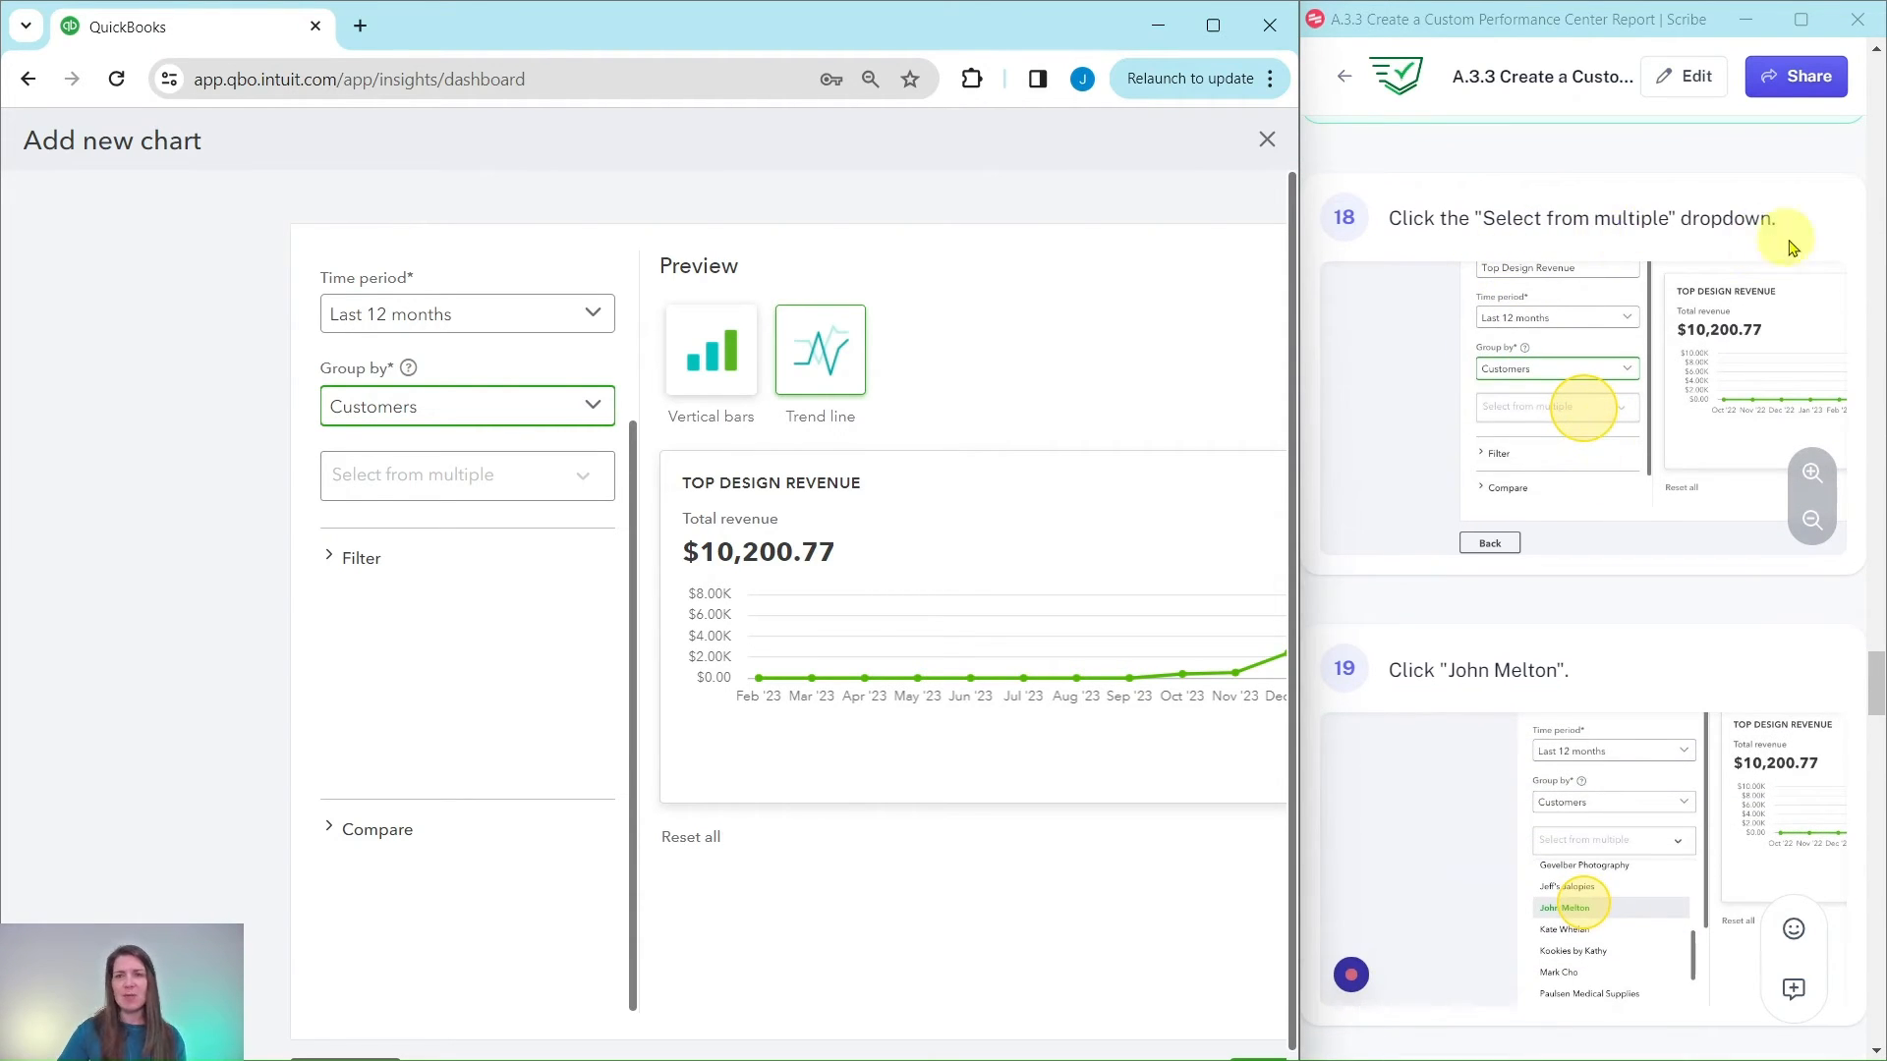
left_click(442, 476)
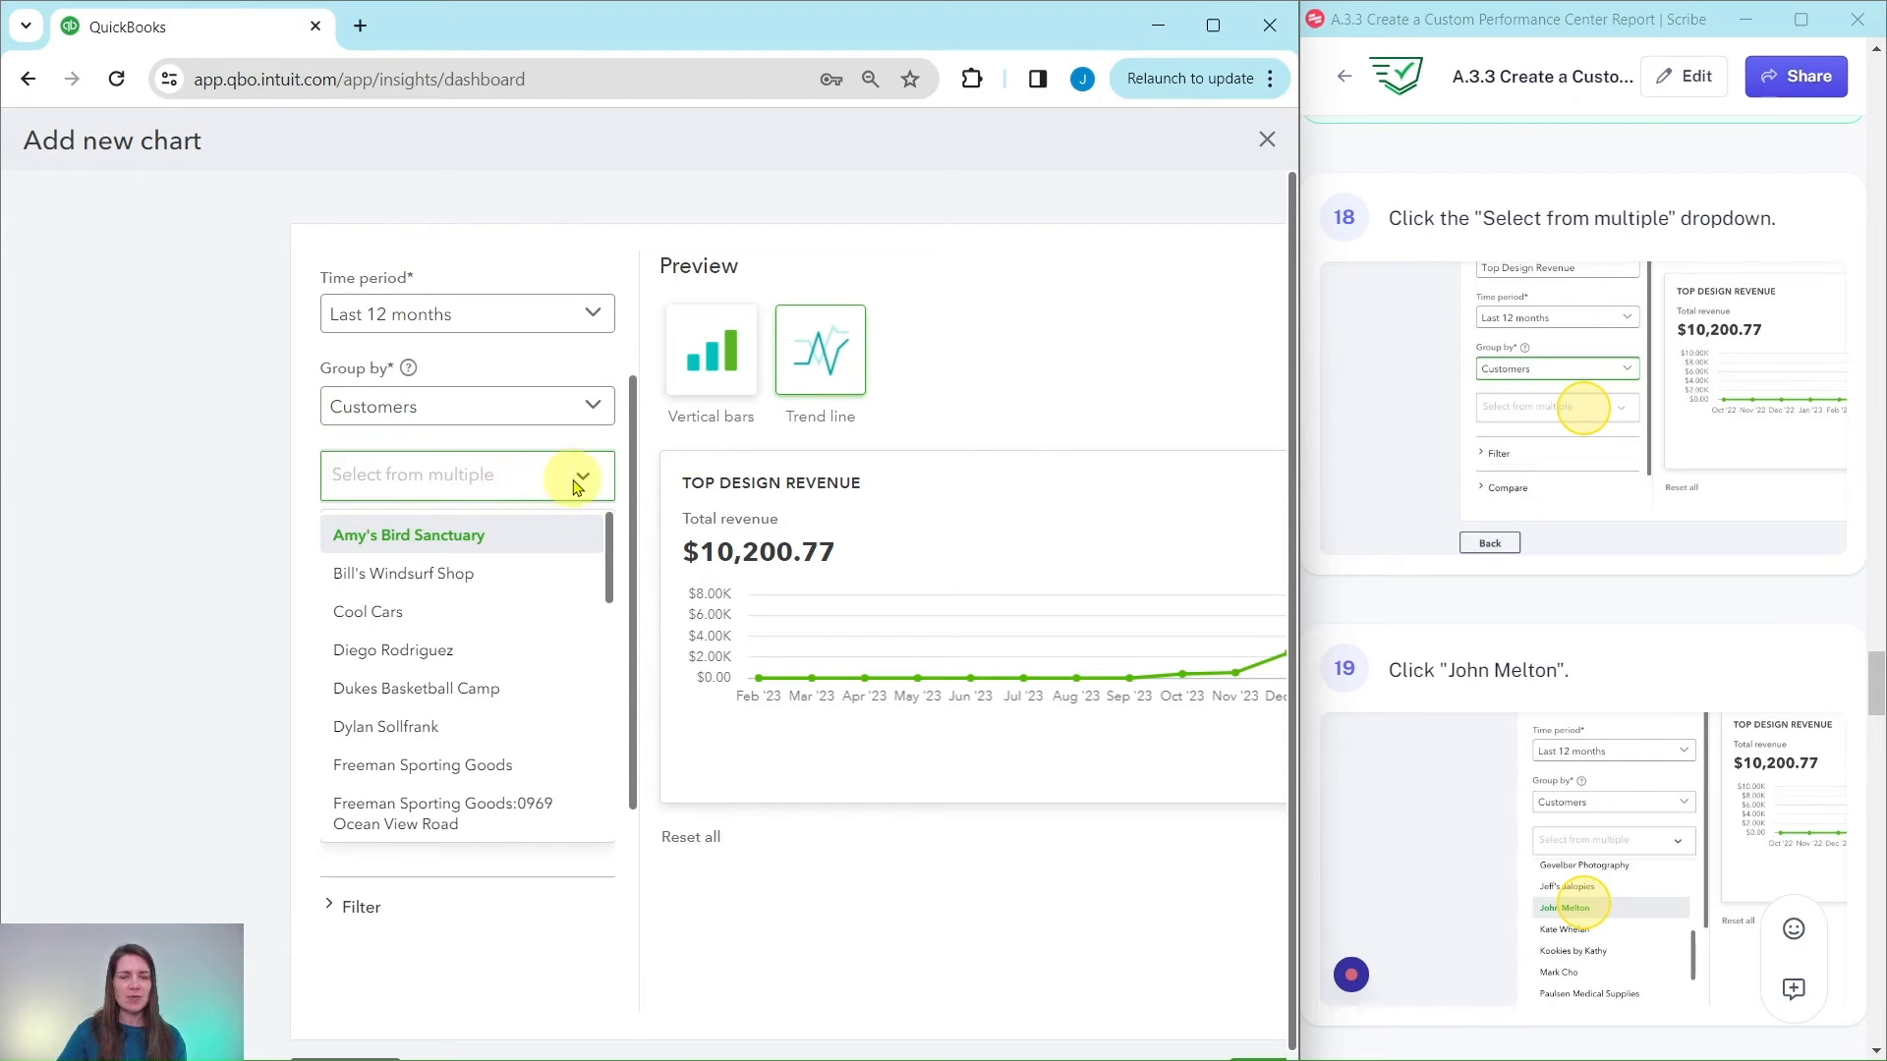
scroll(497, 582, "down", 5)
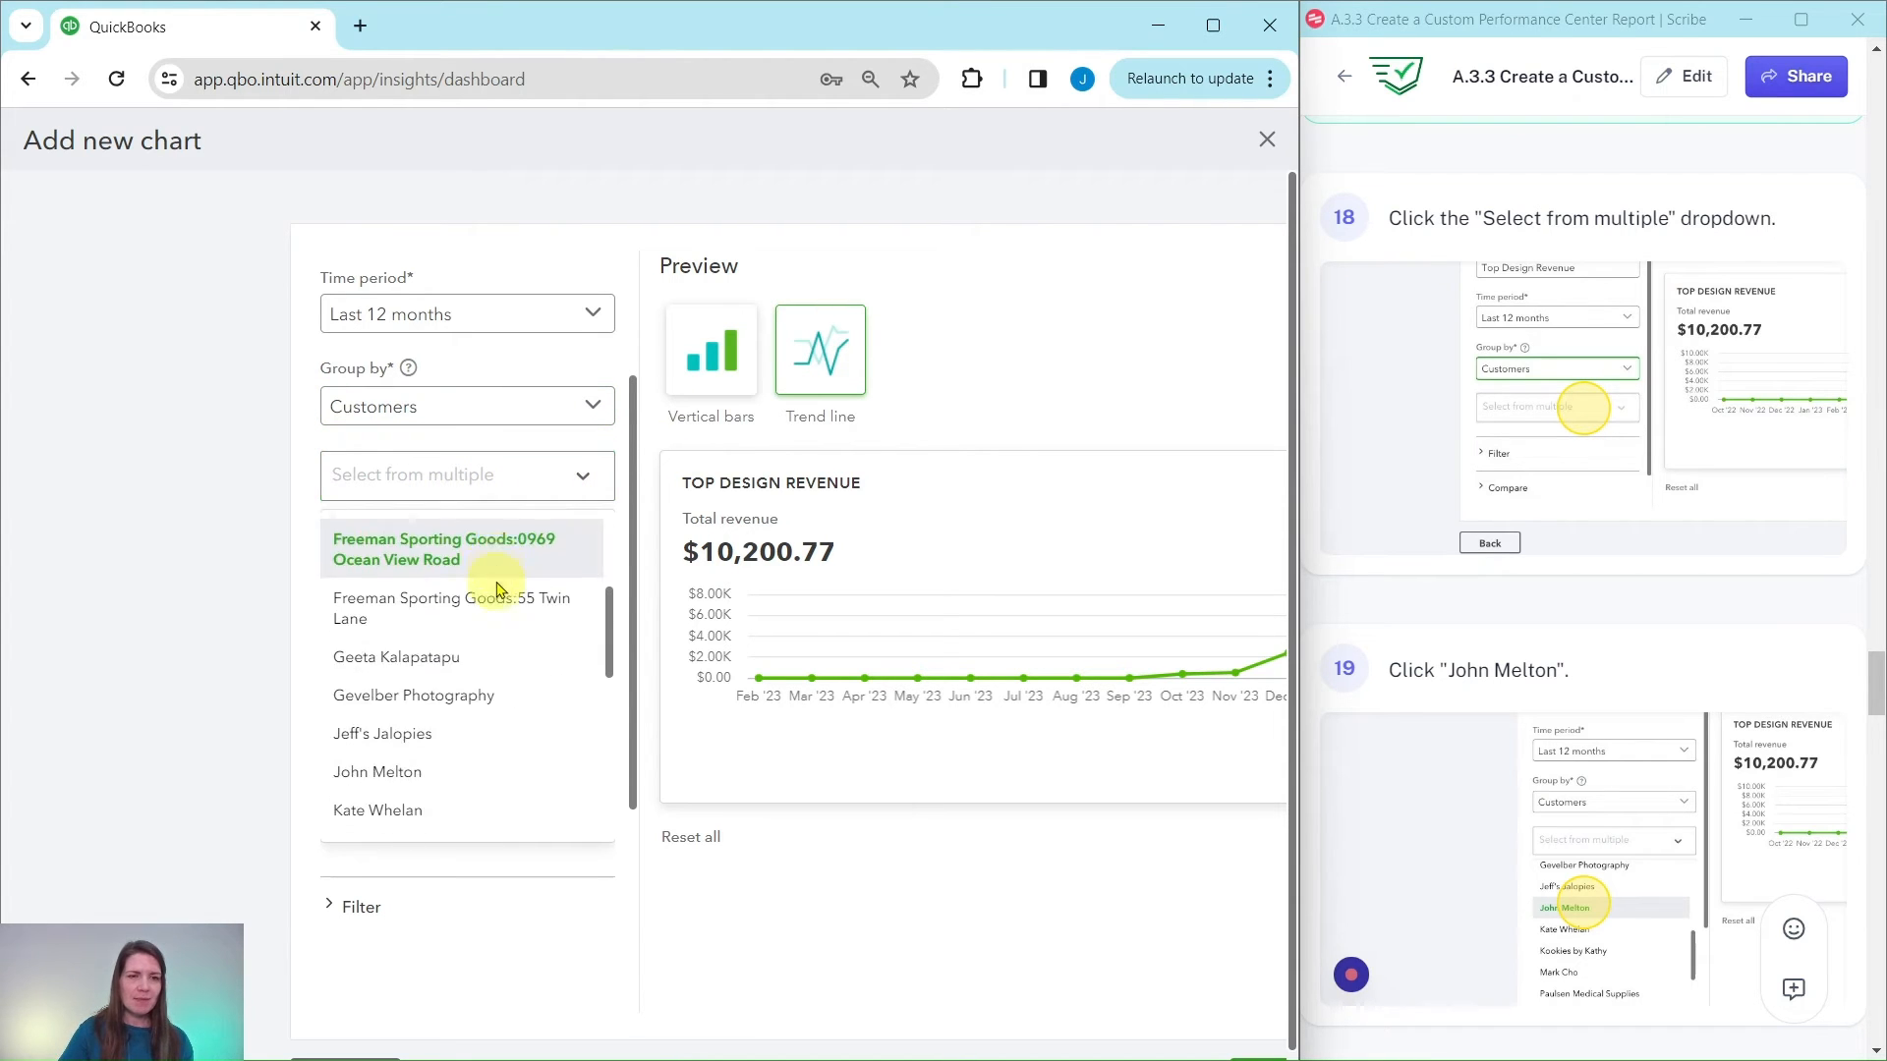
left_click(364, 546)
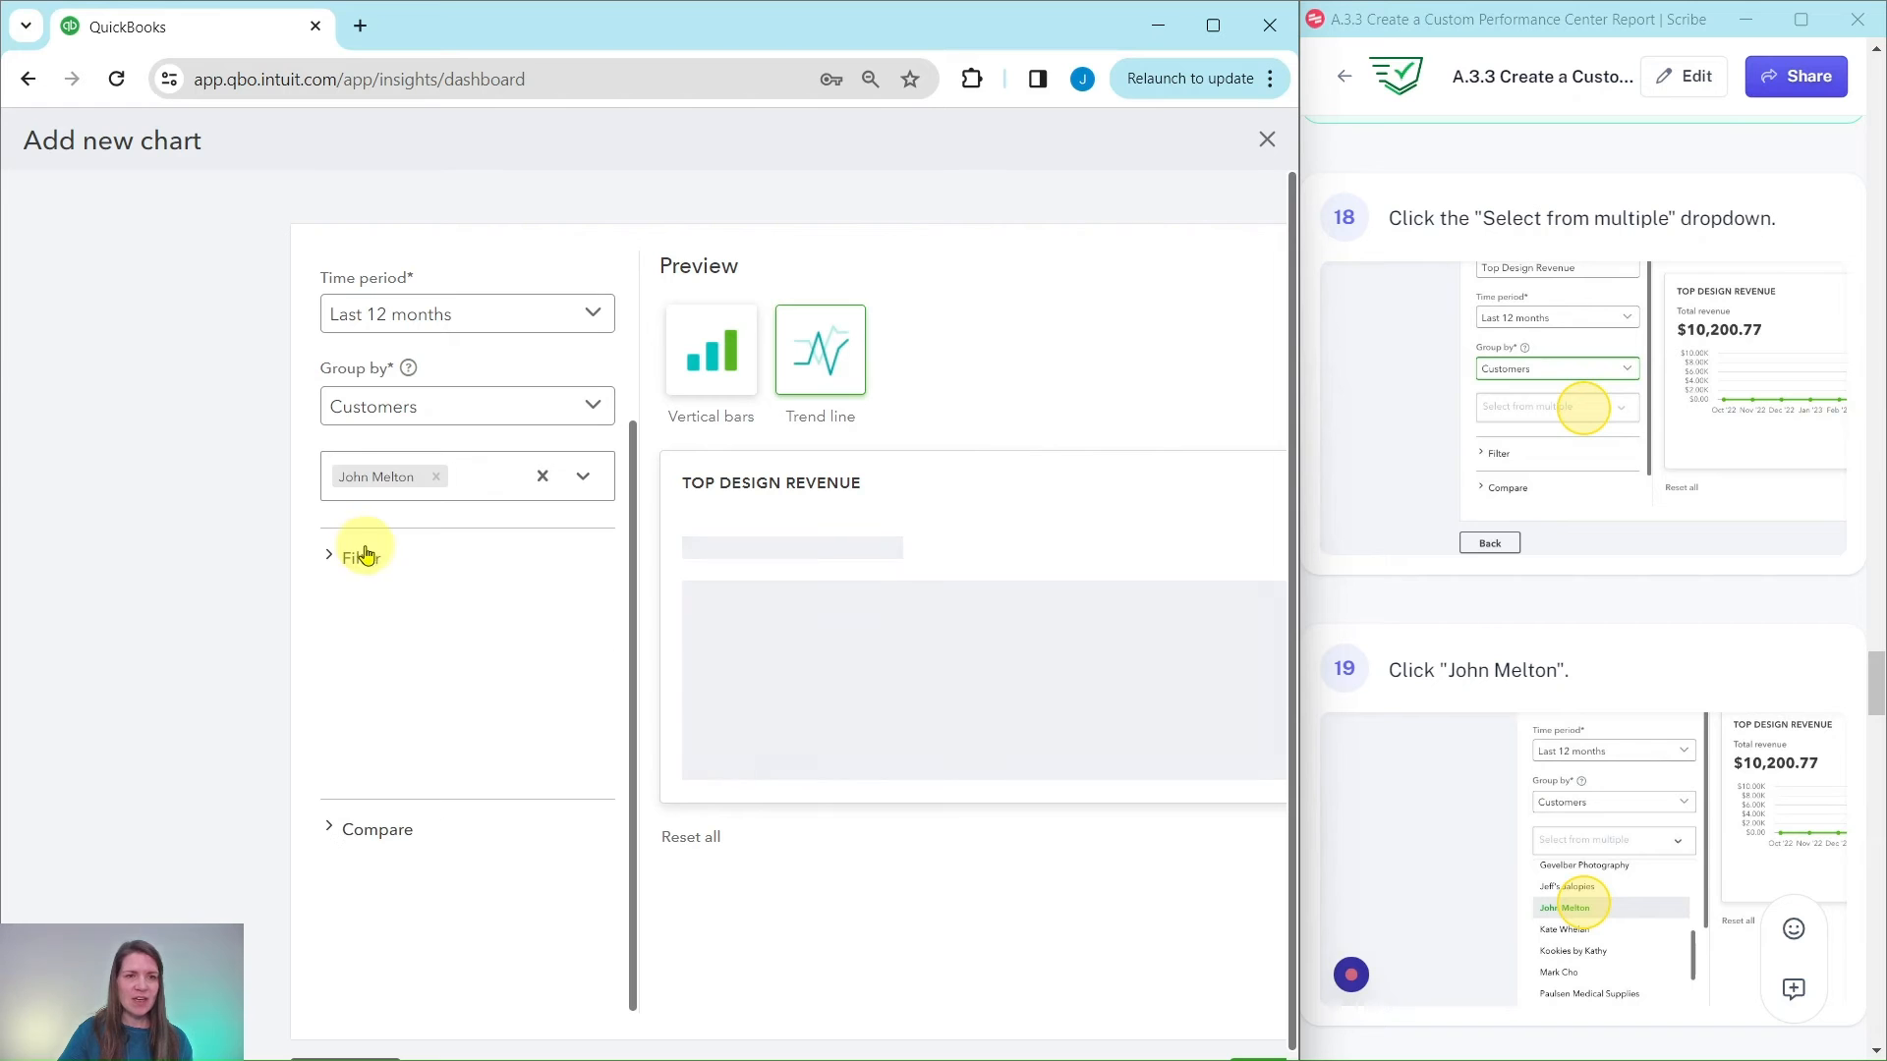
Step: Add the guide's second top customer and Weiskopf Consulting to the customers compared in the chart
scroll(1479, 590, "down", 5)
scroll(1480, 592, "down", 9)
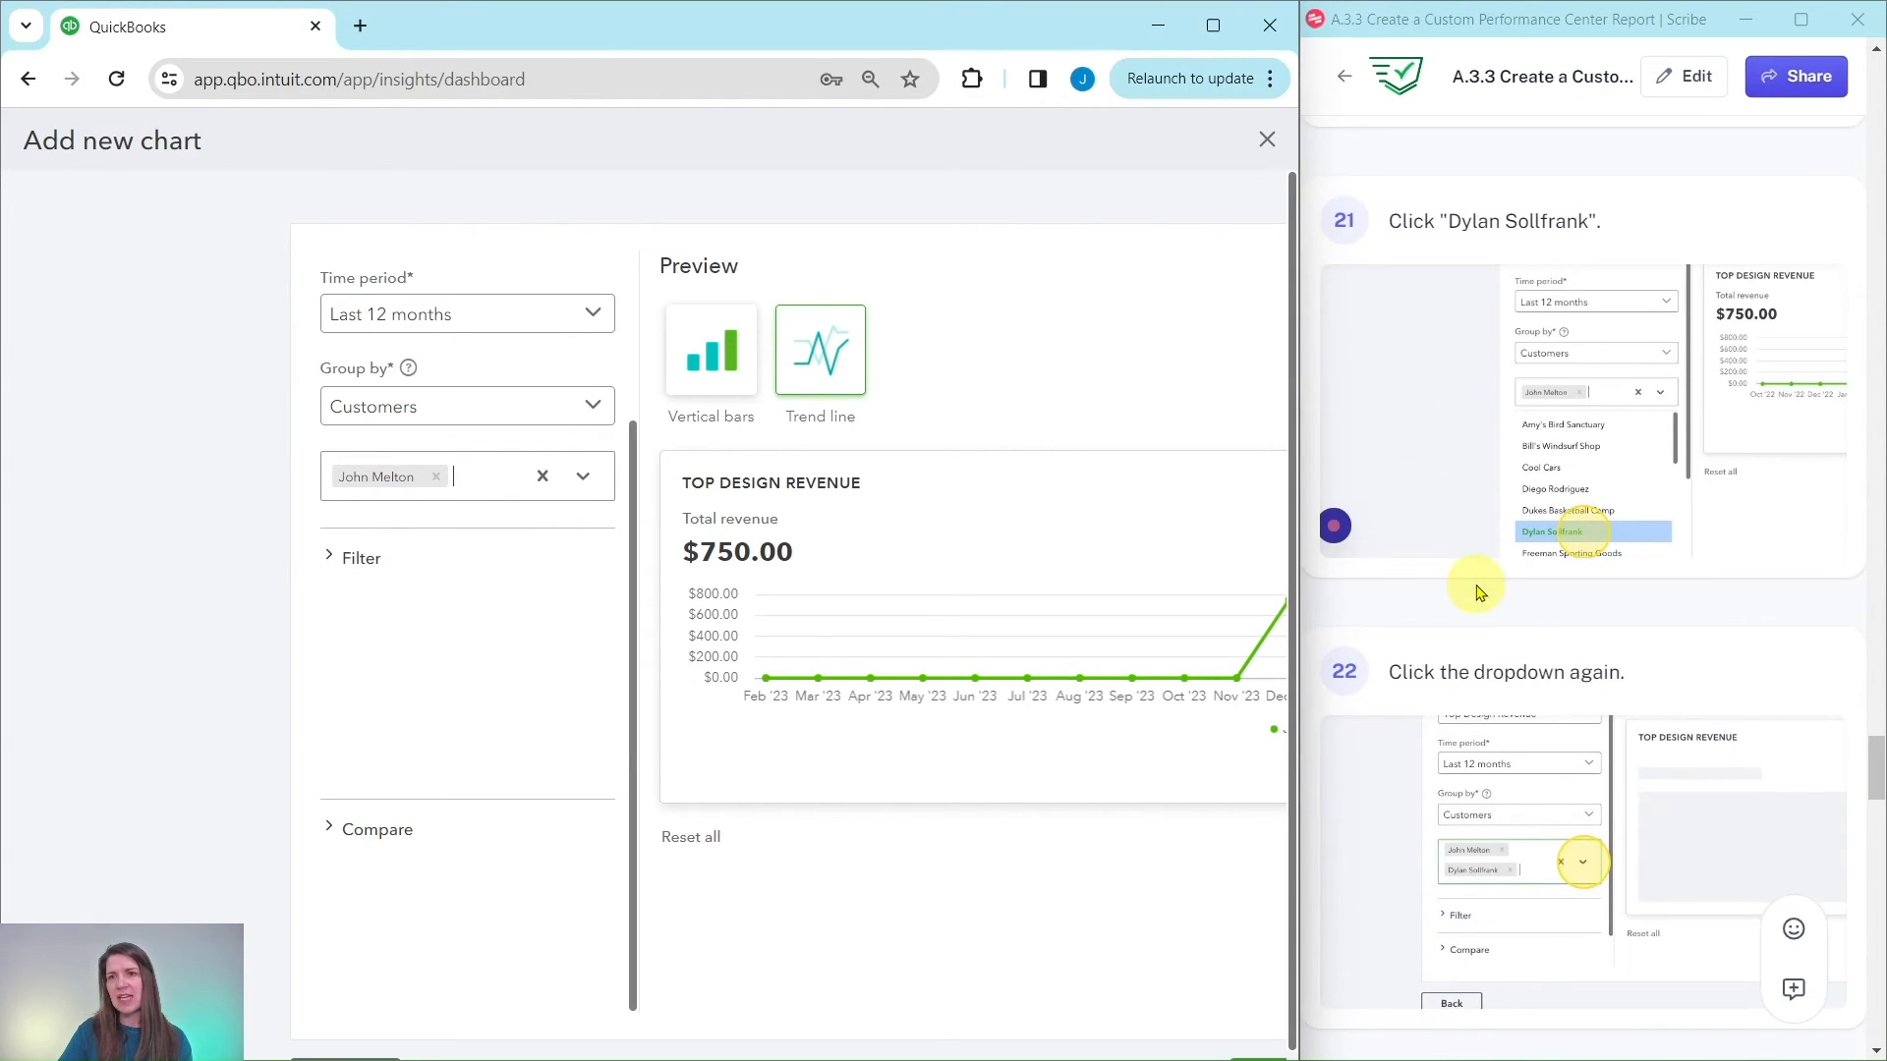
scroll(1480, 585, "down", 1)
scroll(1497, 580, "down", 6)
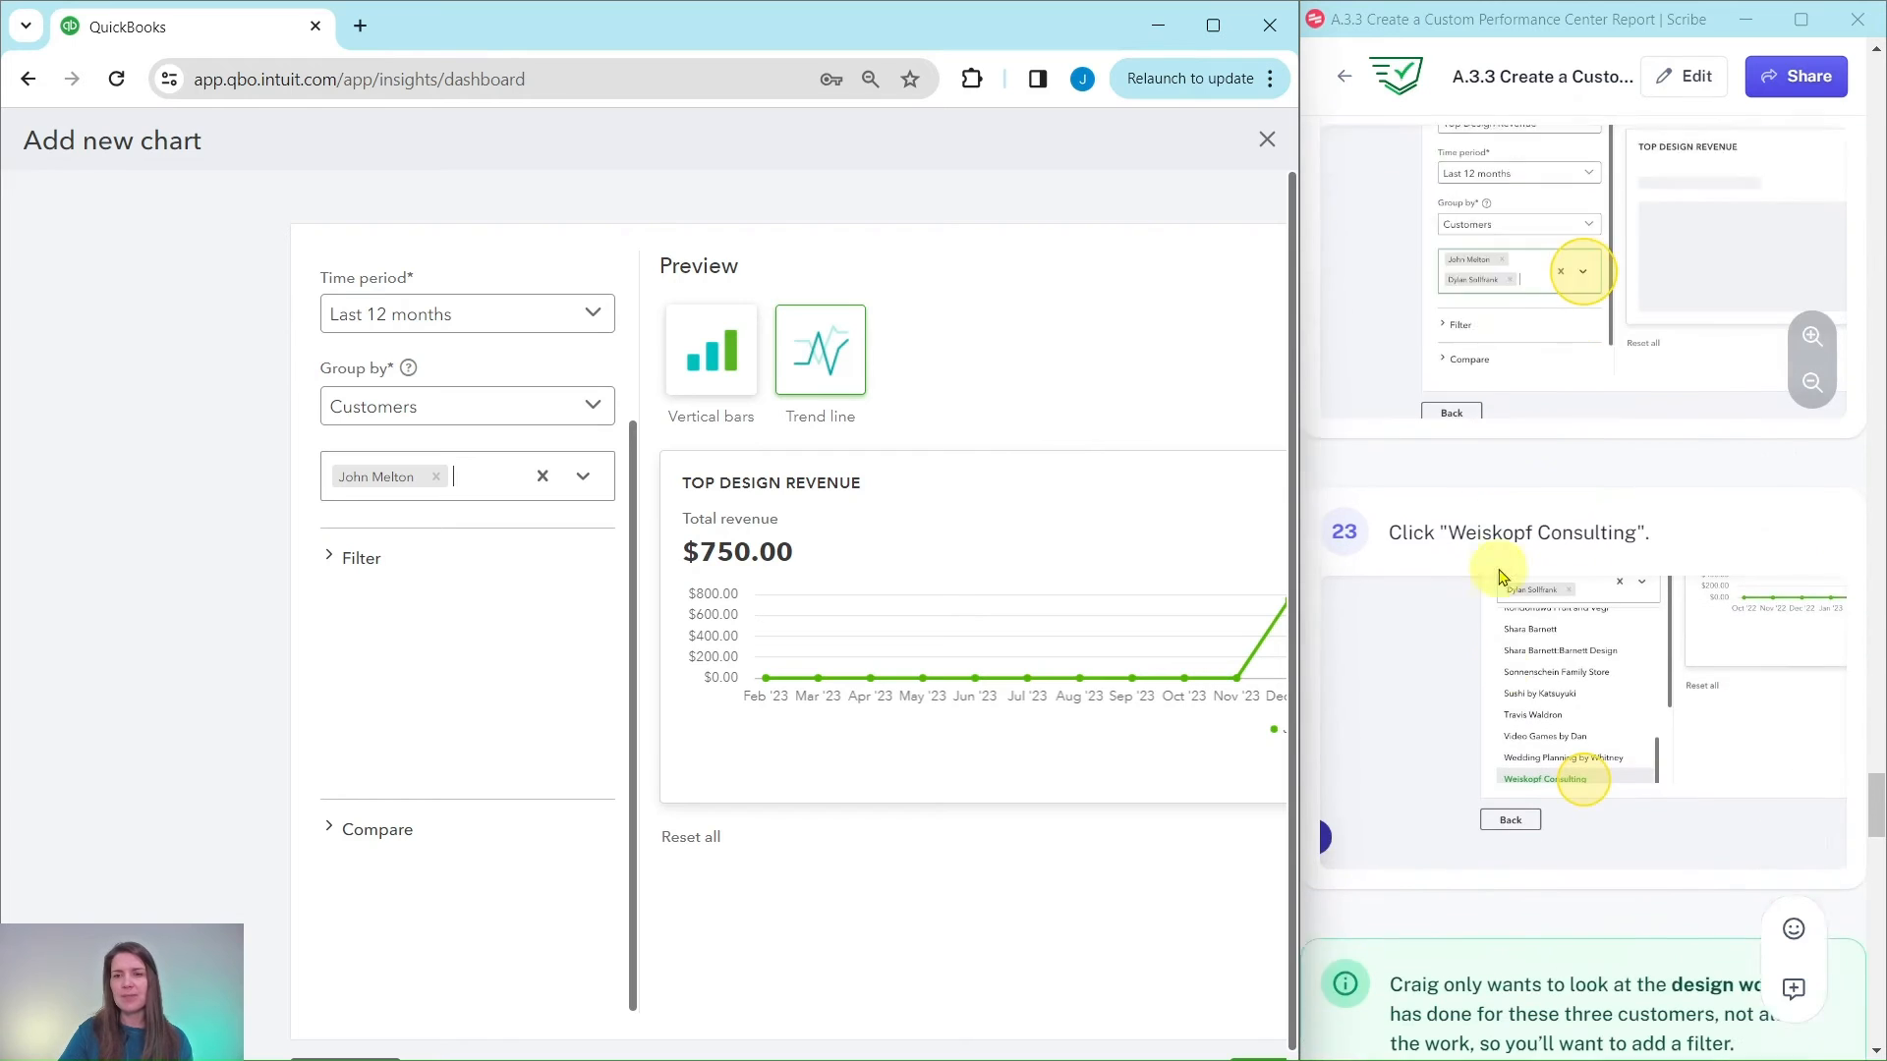
left_click(503, 482)
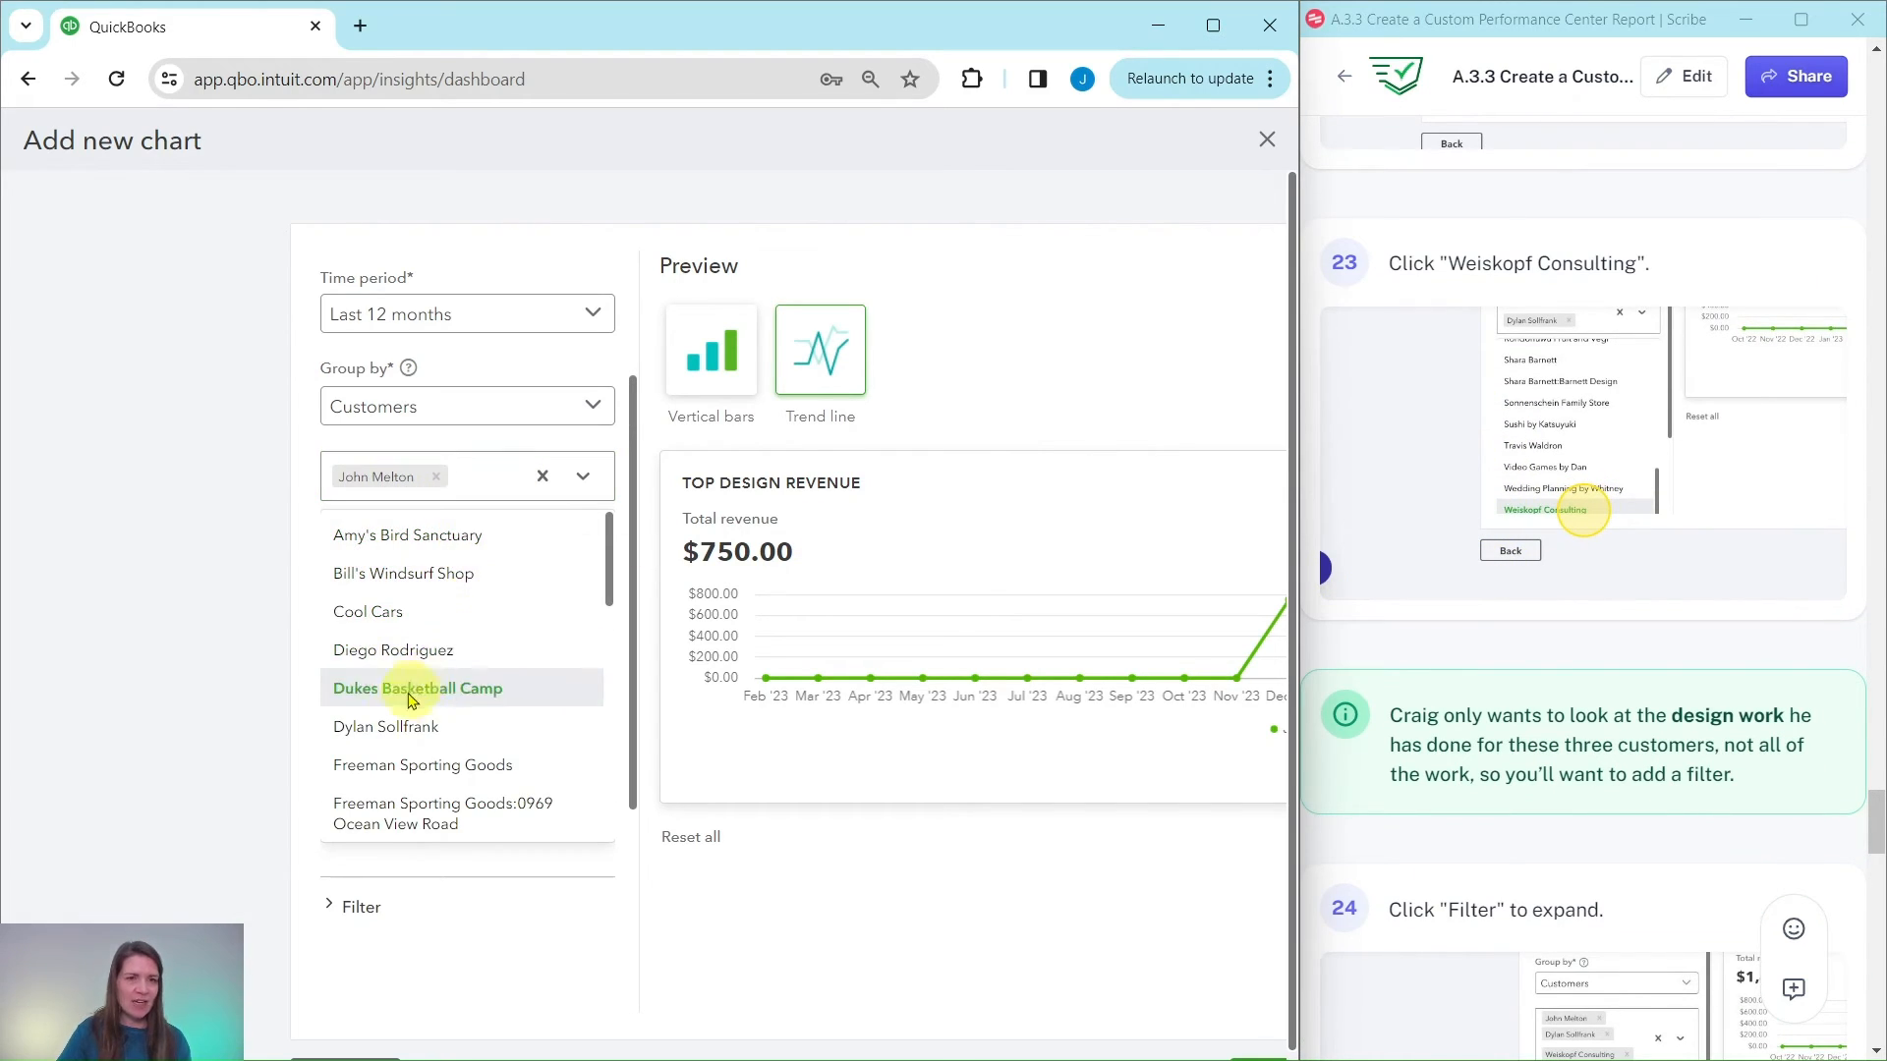
left_click(378, 732)
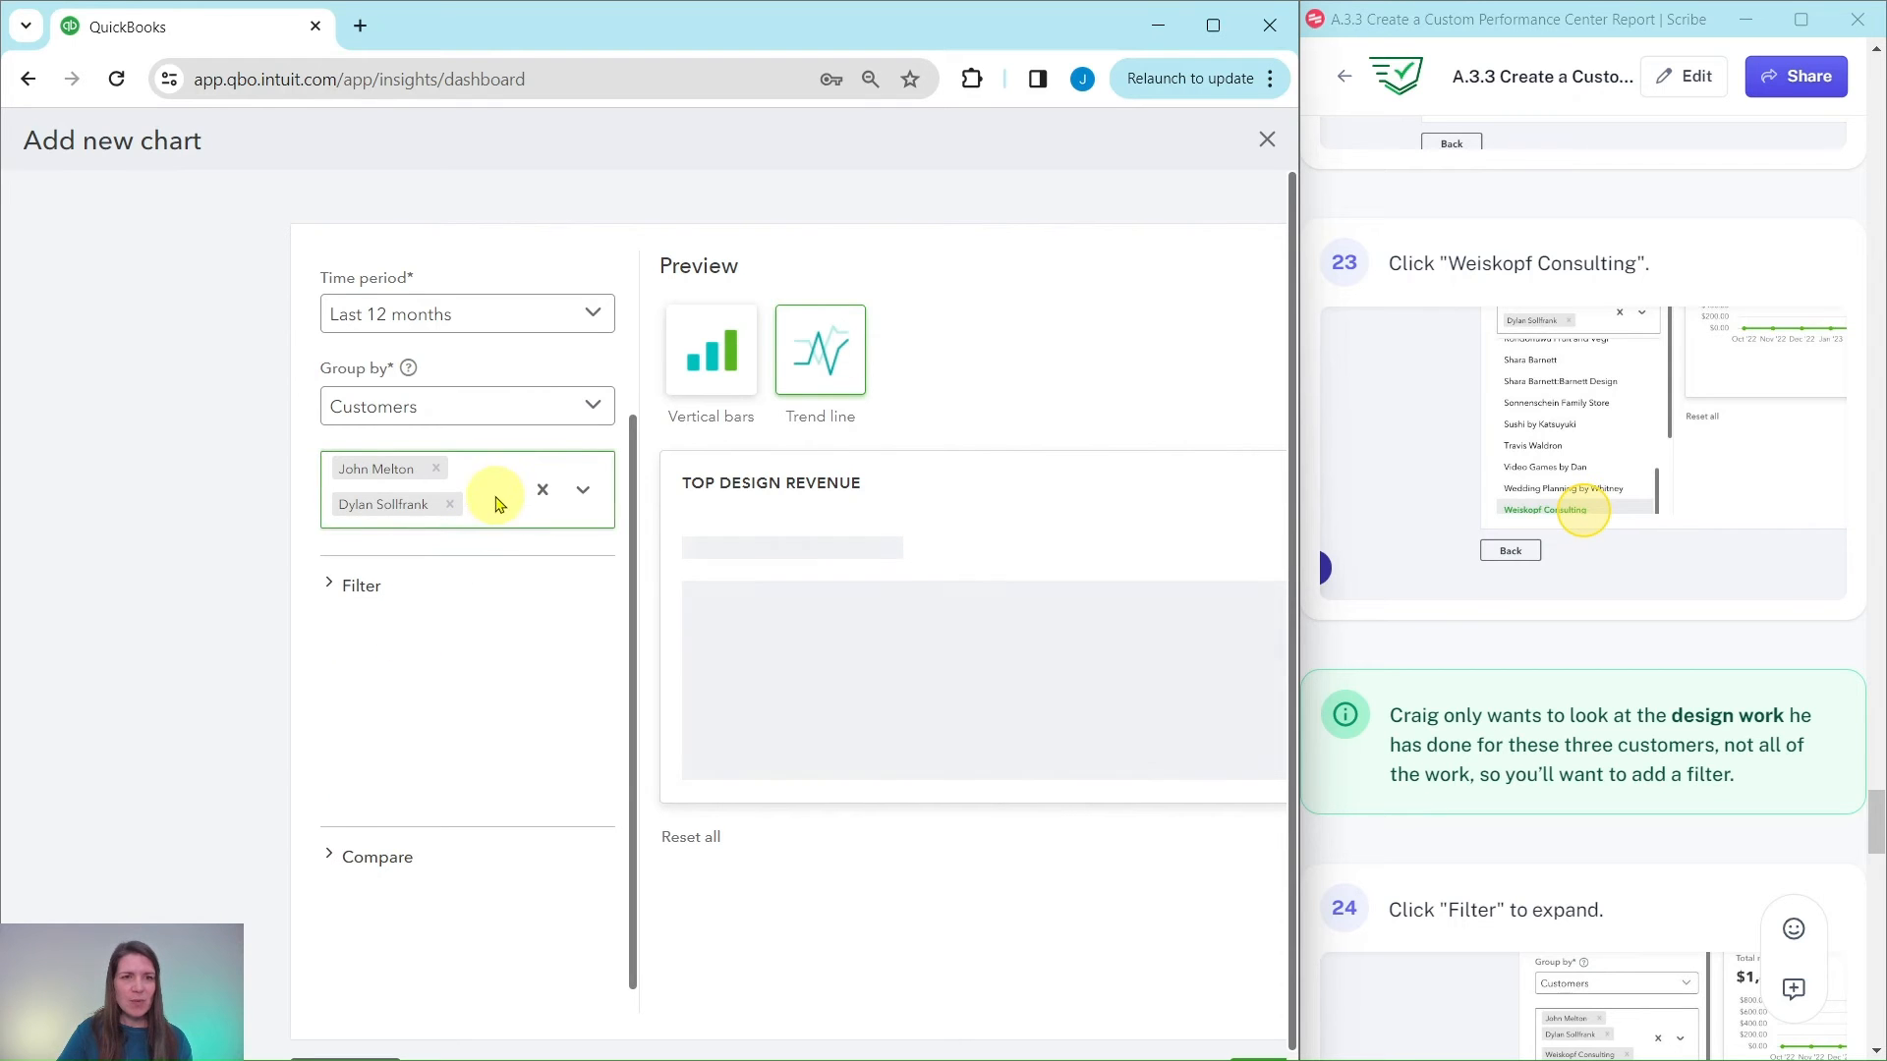
scroll(486, 649, "down", 10)
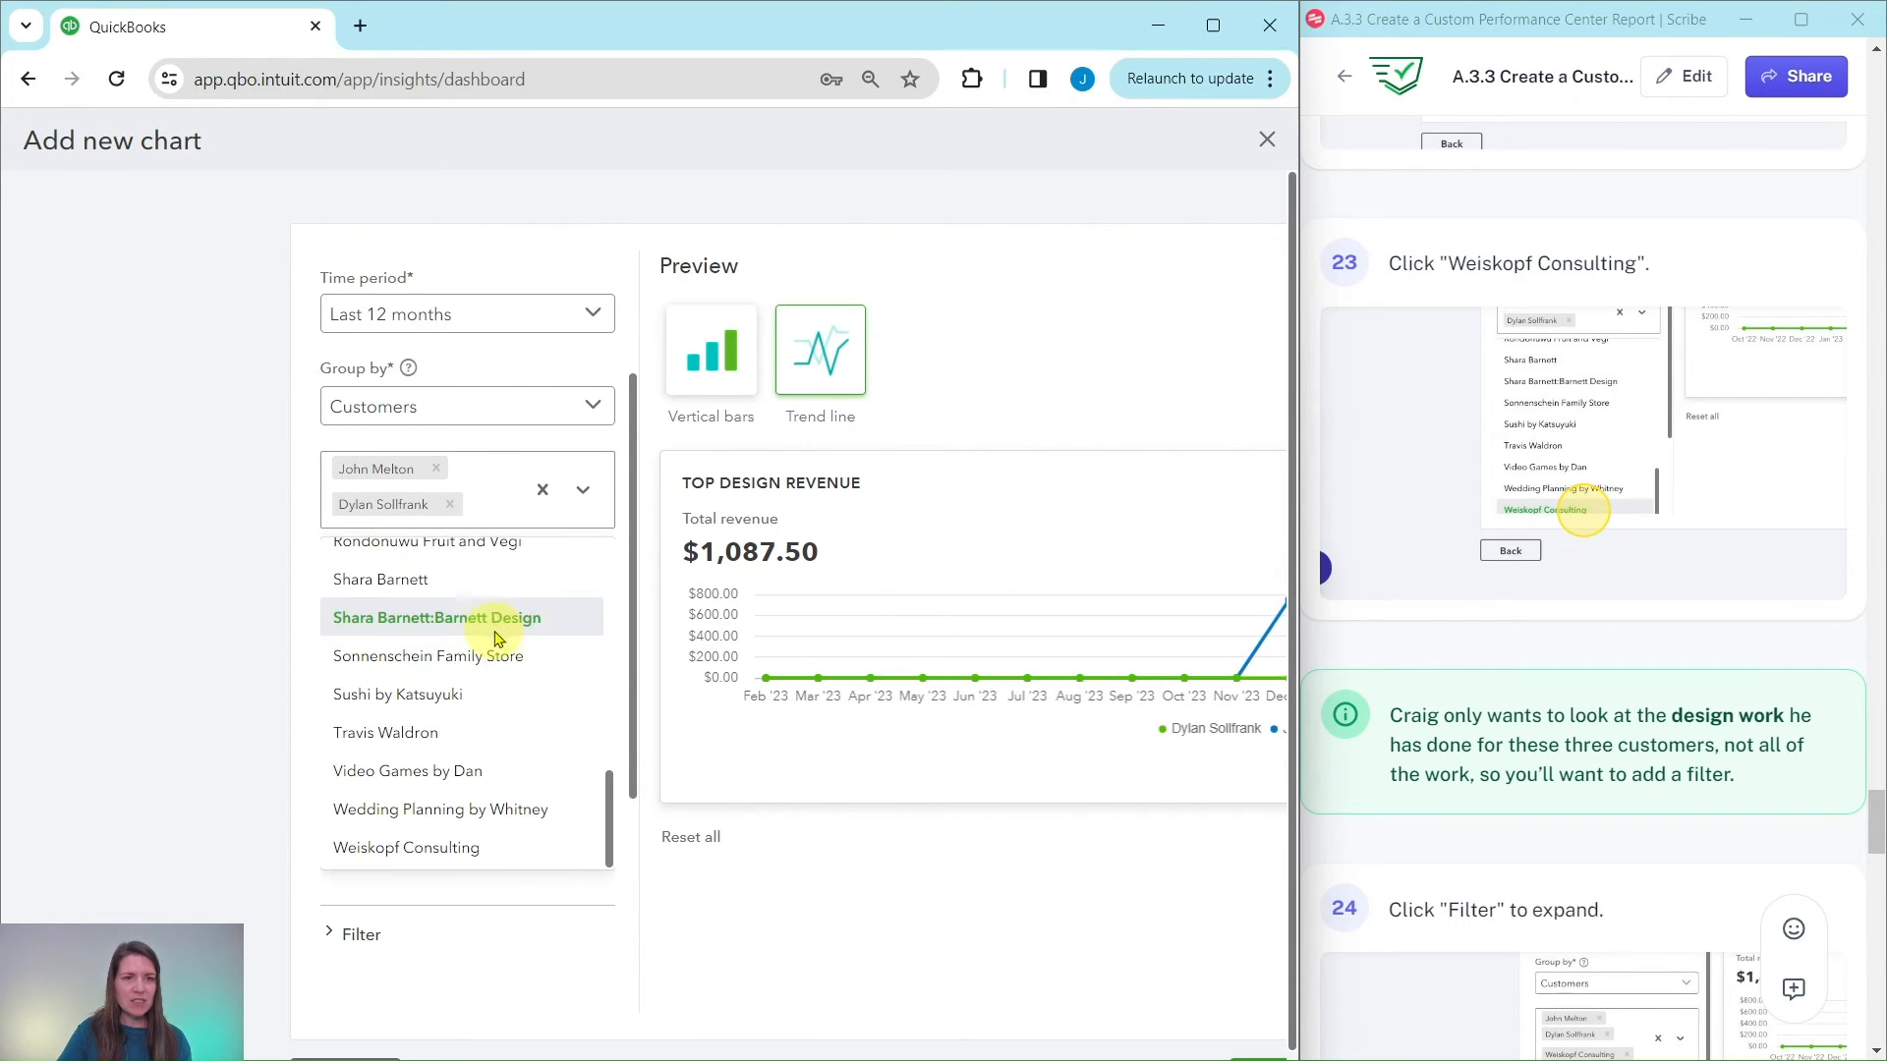
left_click(471, 851)
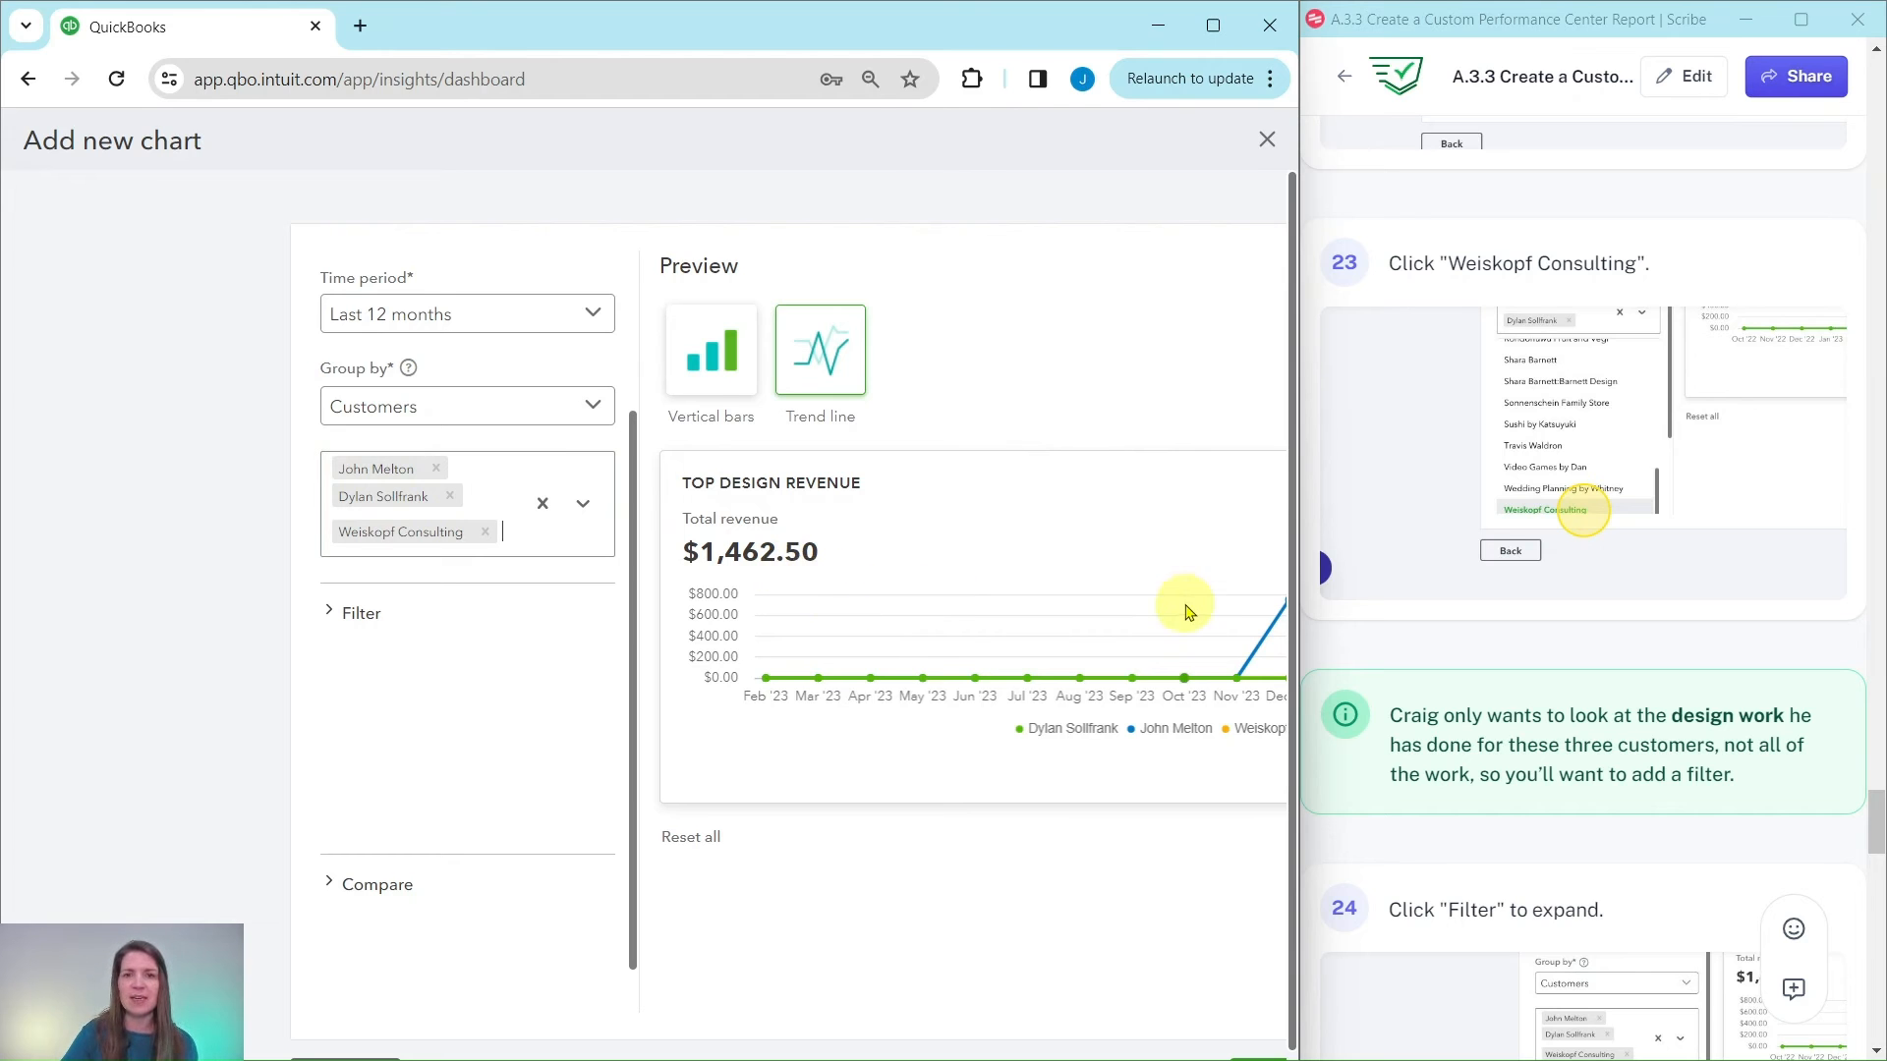
Step: Expand the chart's filter options and set the chart to filter by Items
scroll(1590, 629, "down", 4)
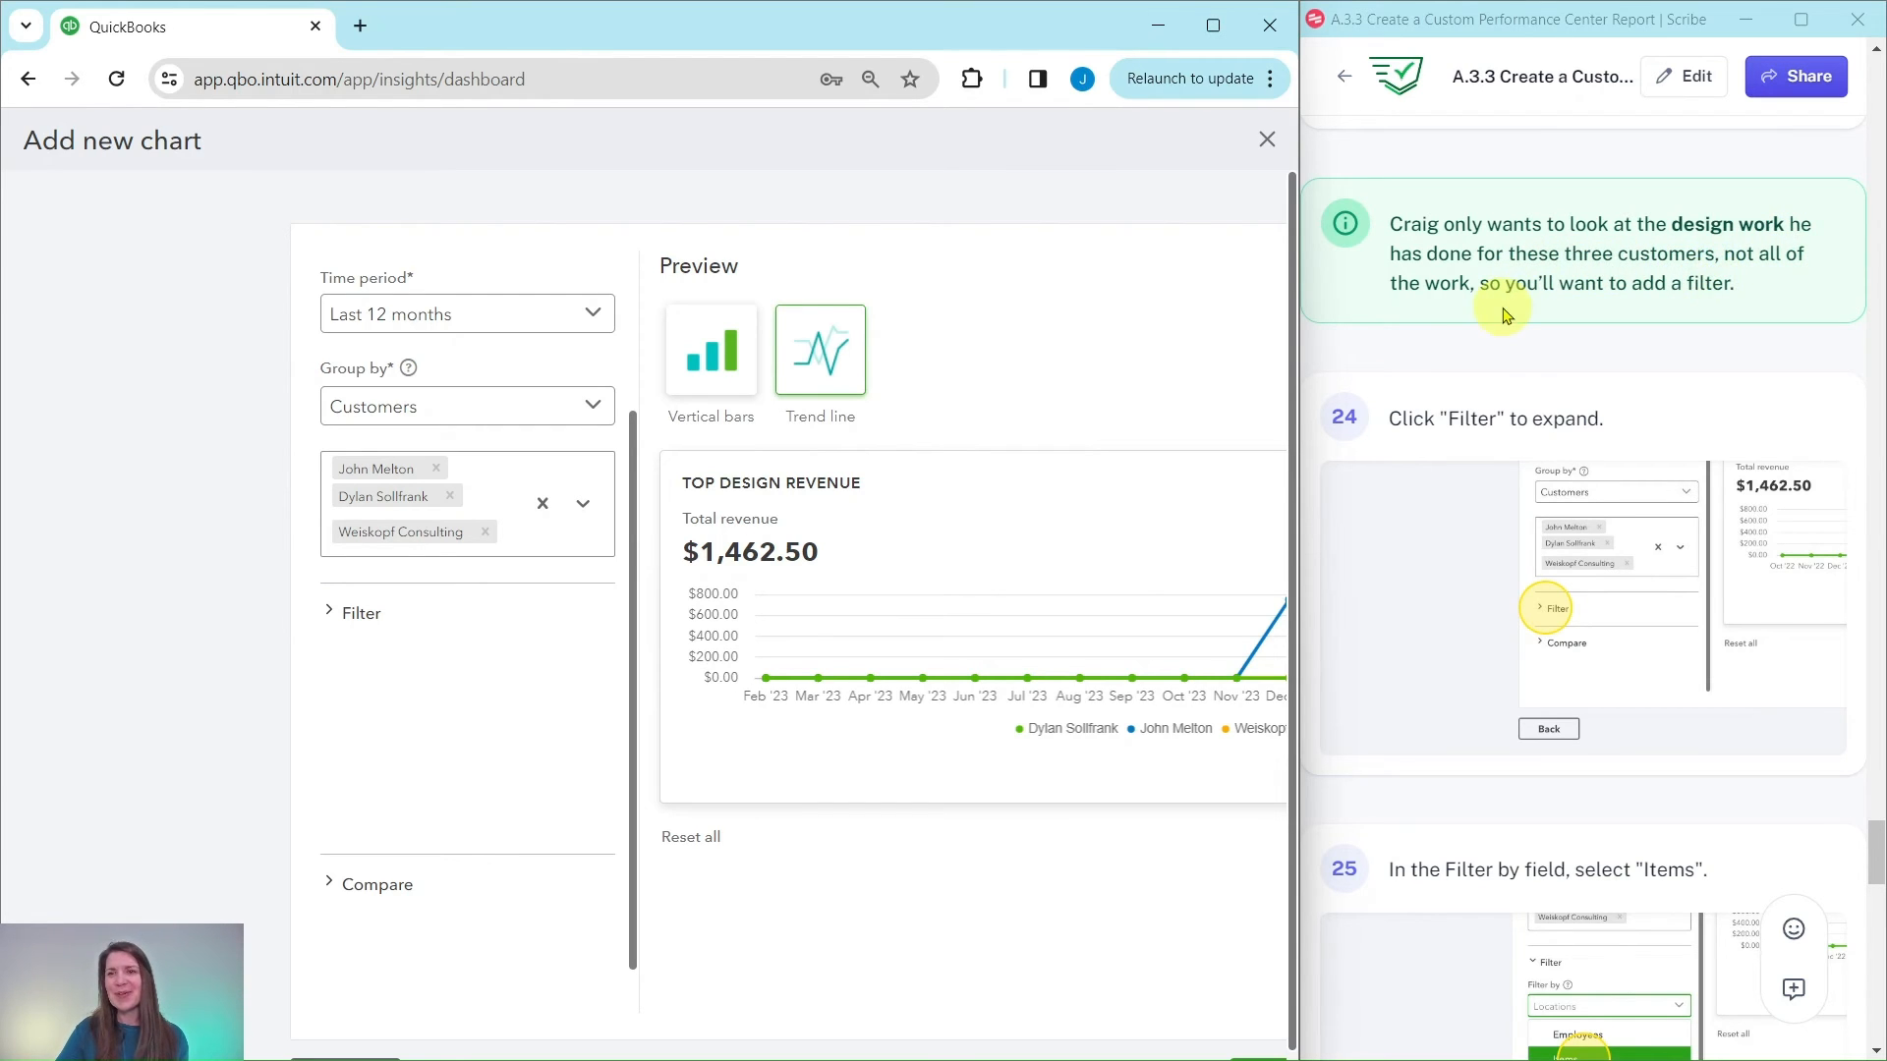
scroll(1705, 308, "down", 2)
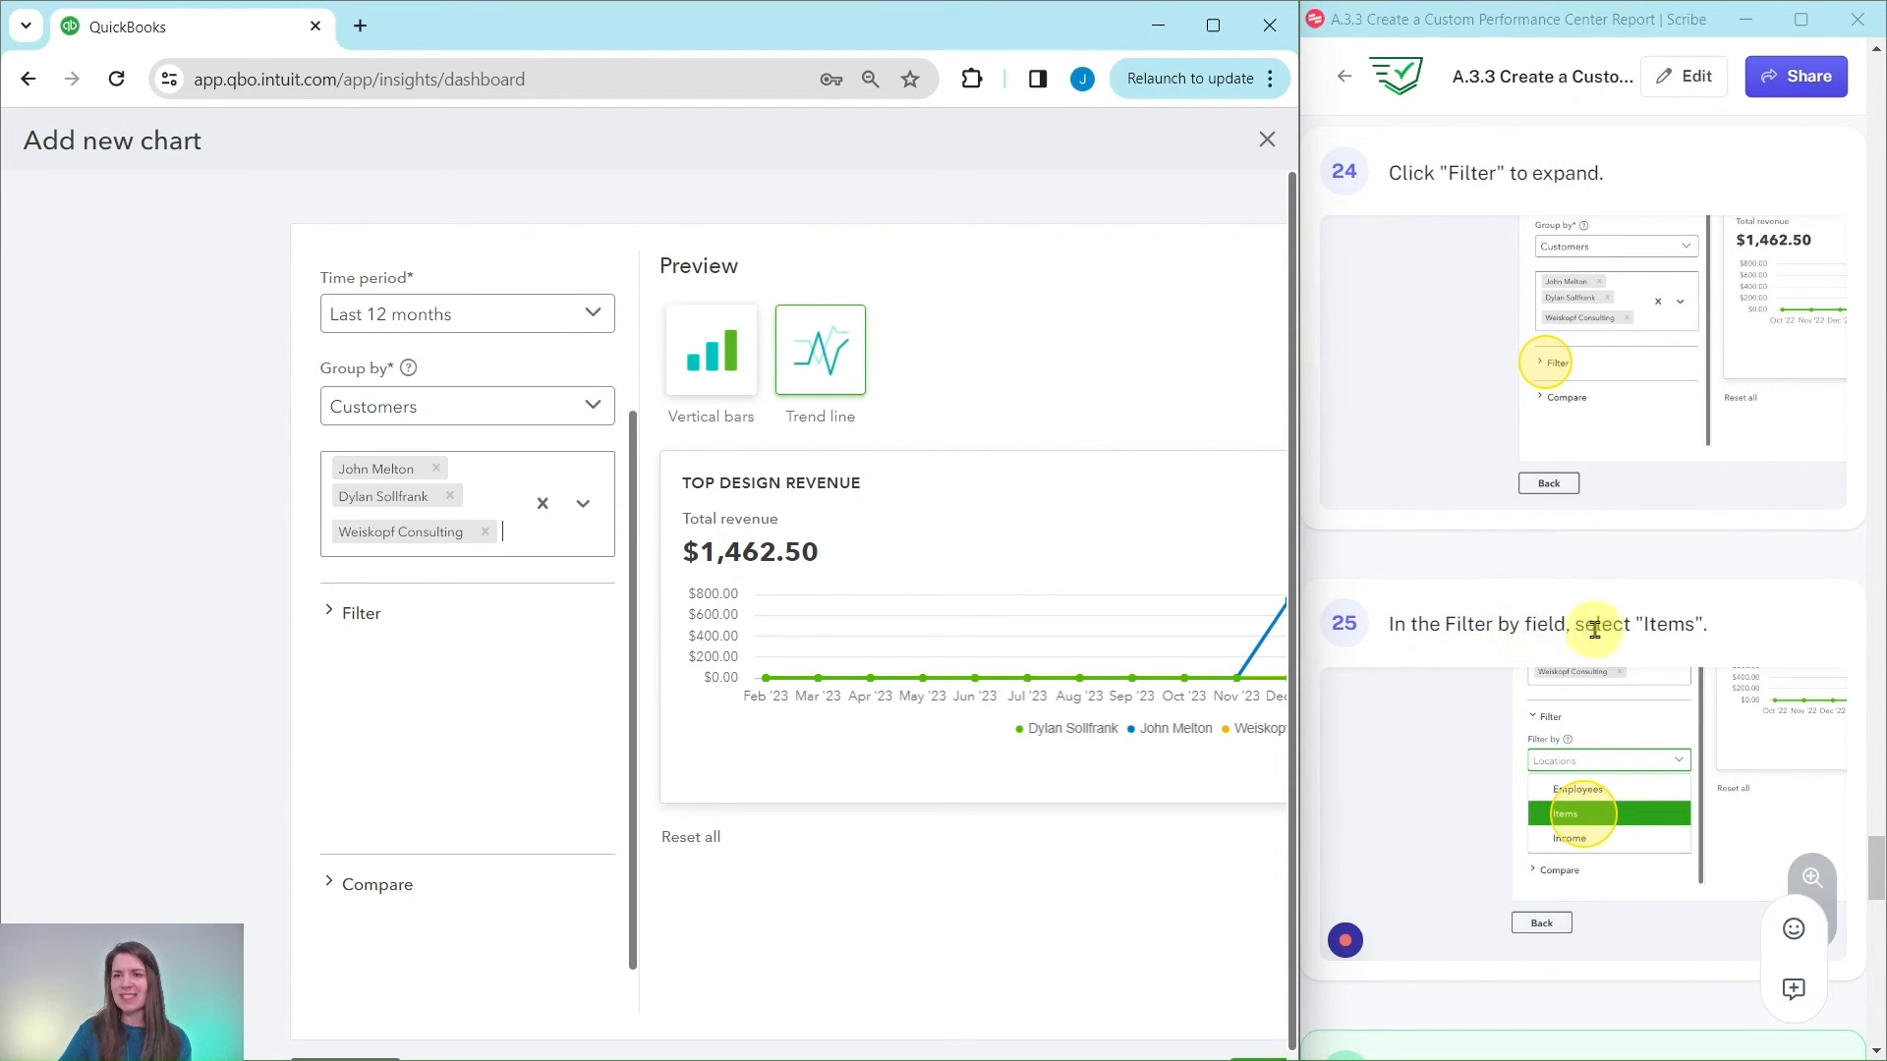
left_click(329, 617)
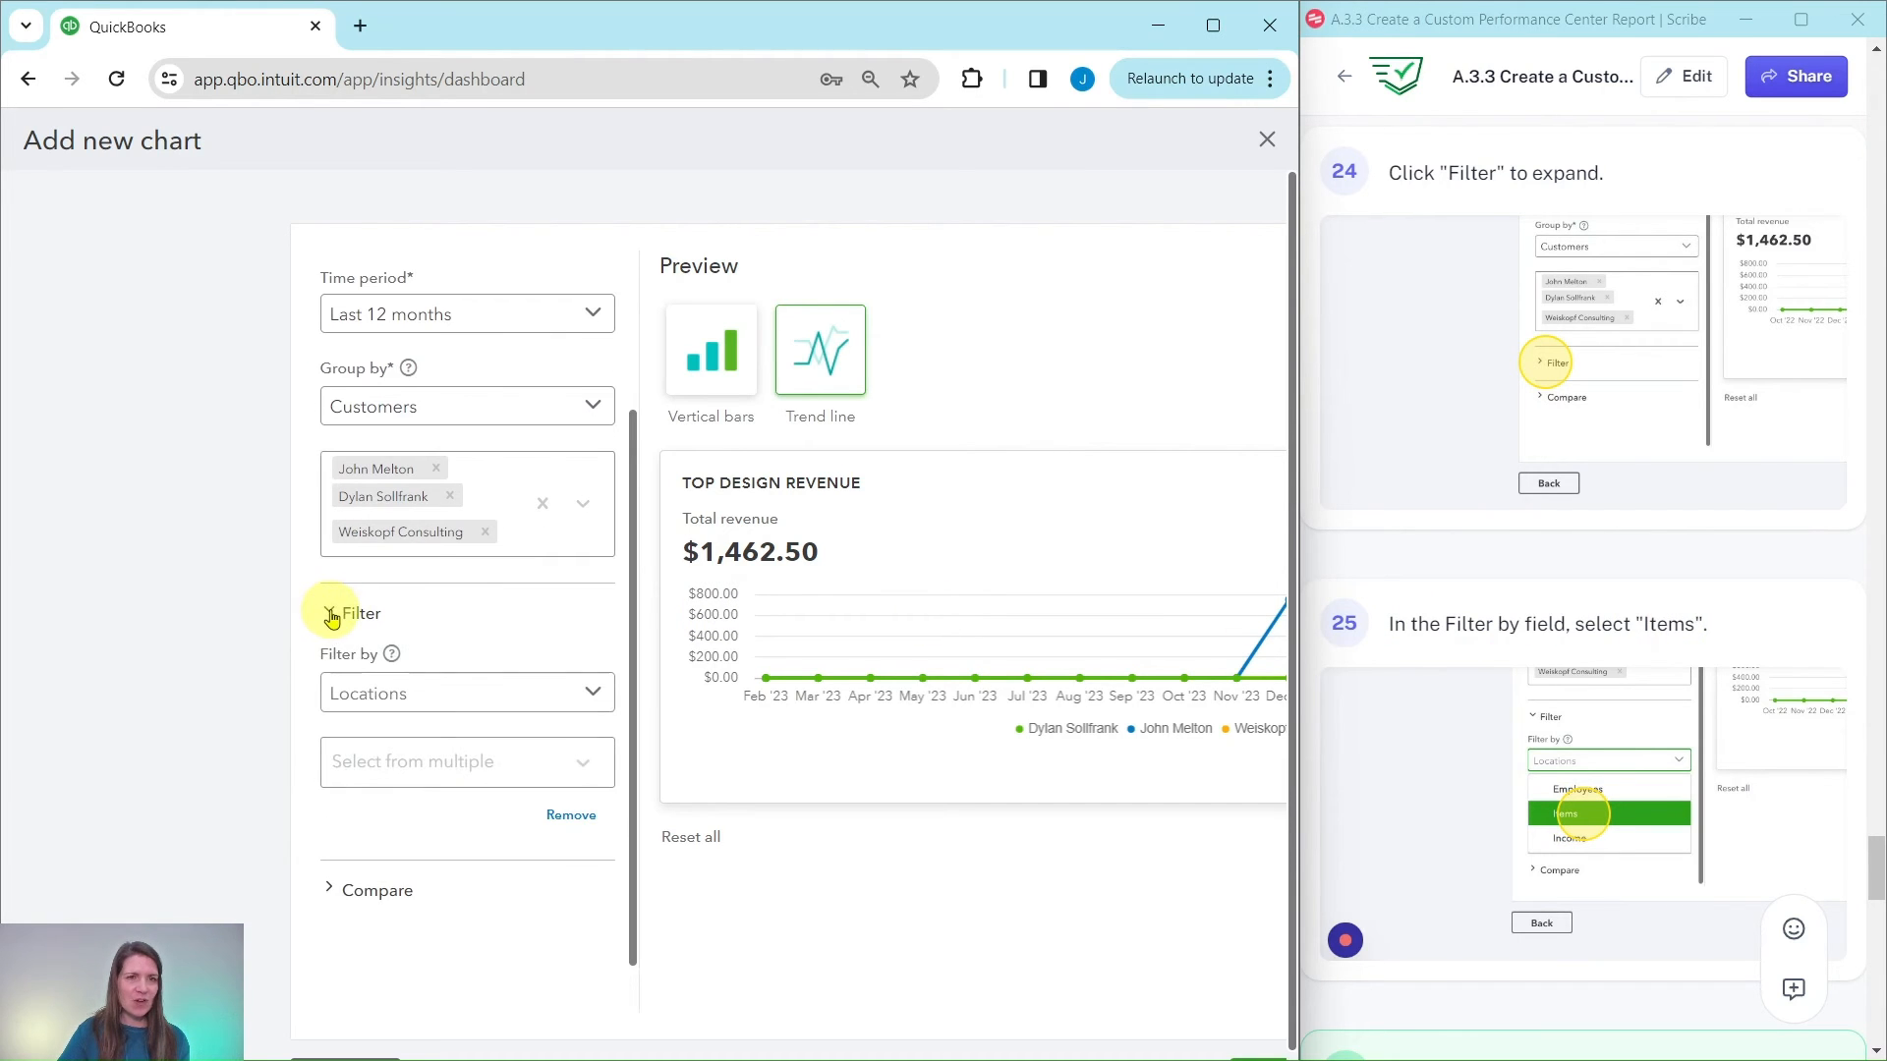
scroll(527, 763, "down", 1)
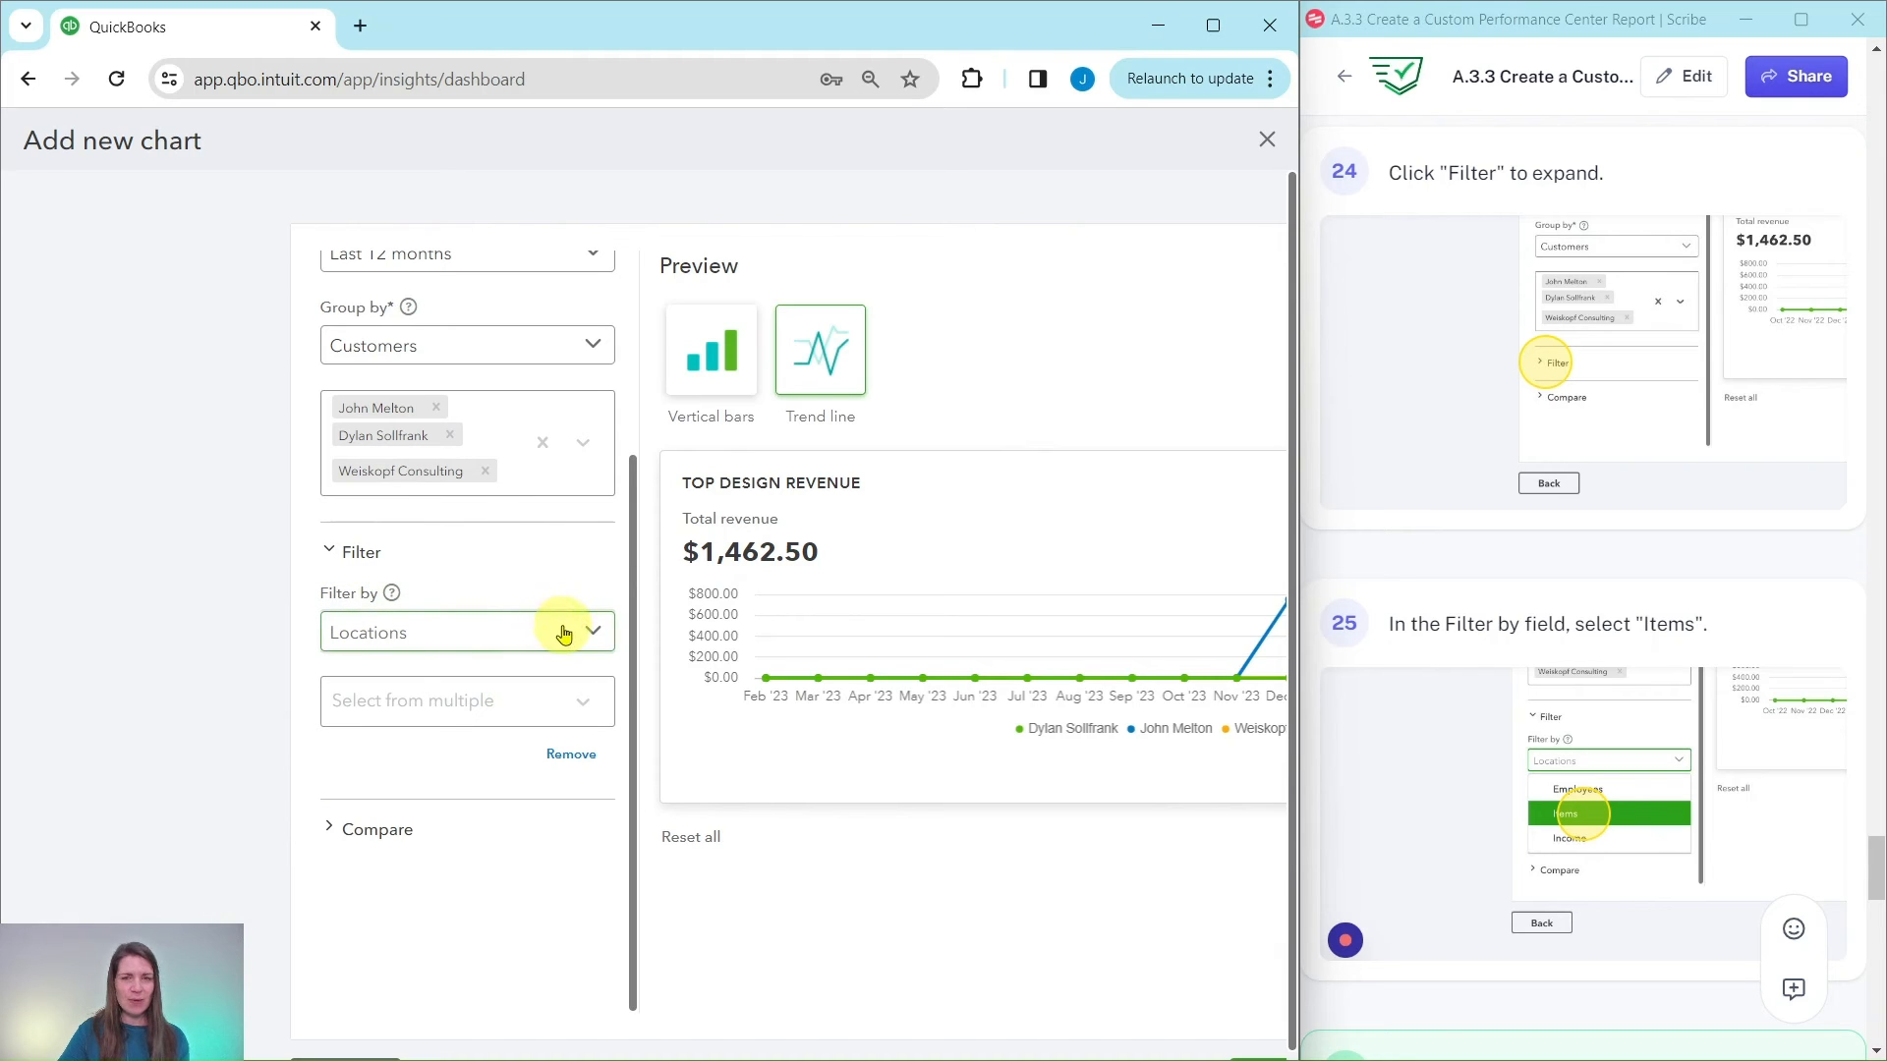
left_click(564, 634)
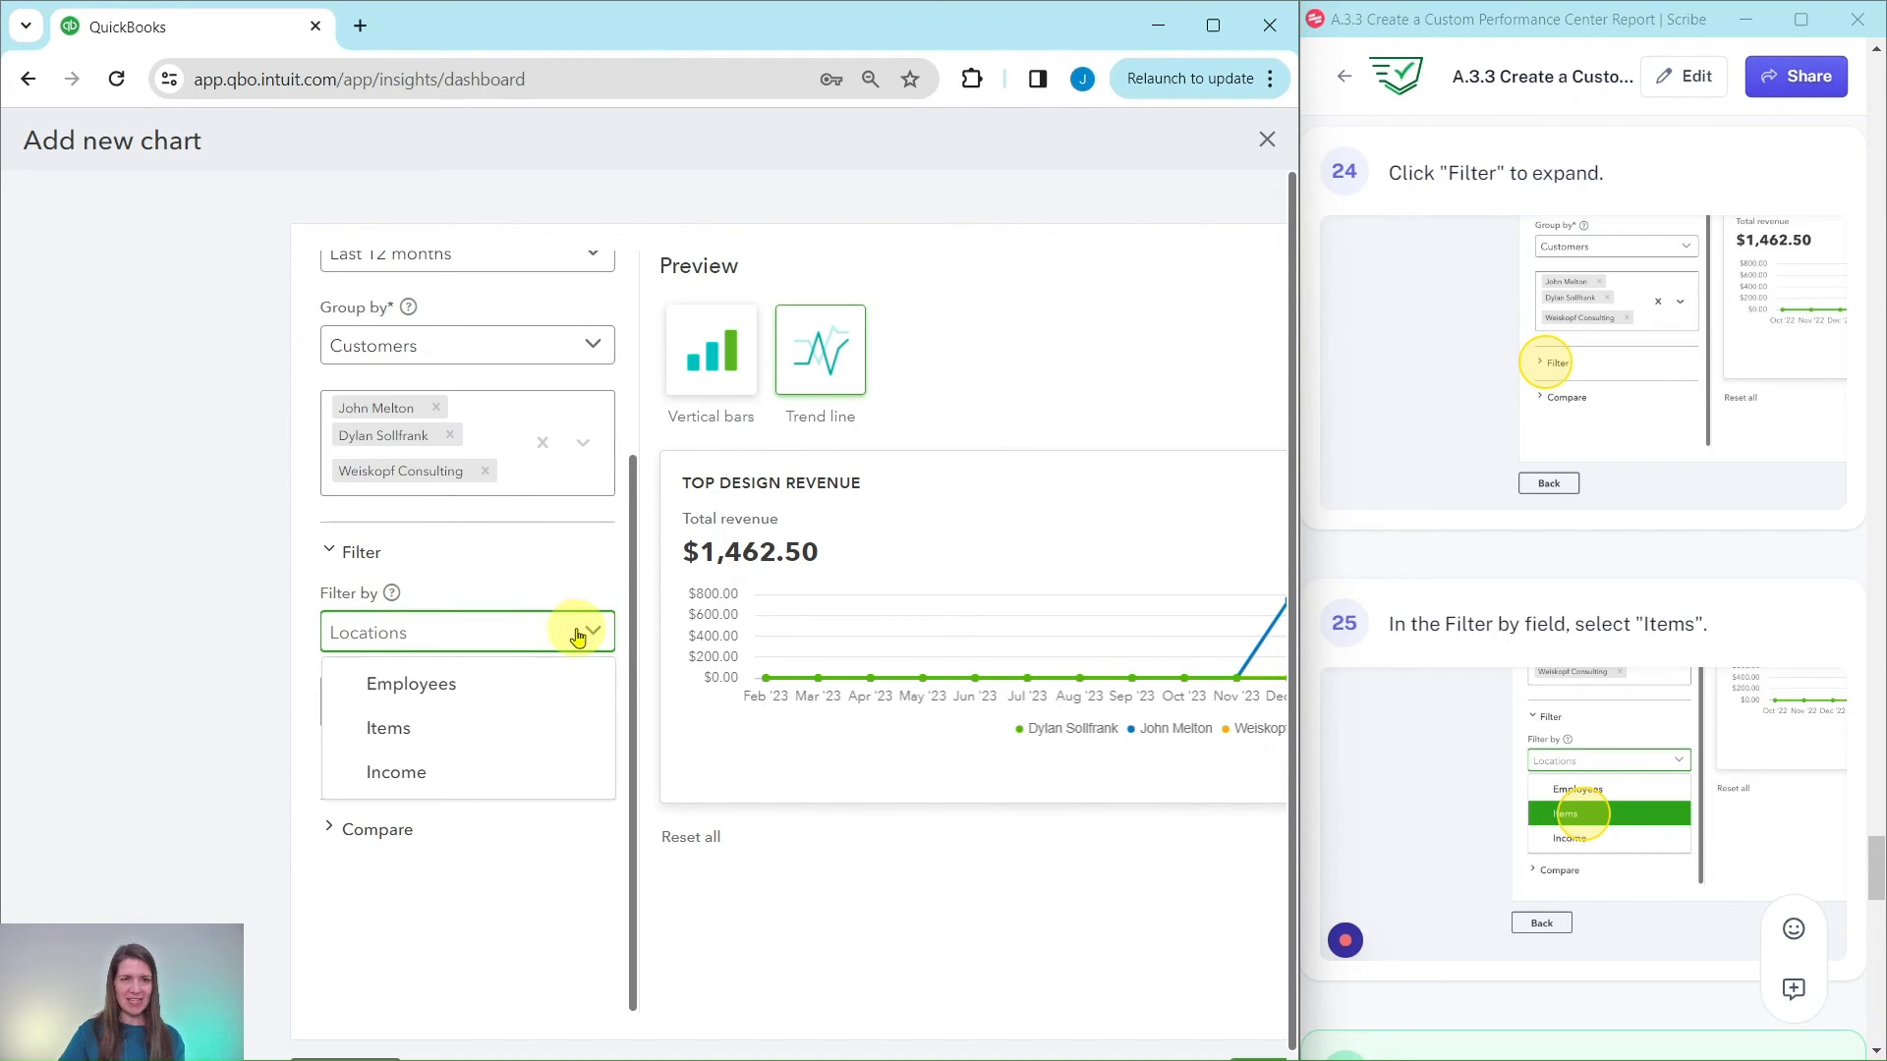
left_click(394, 728)
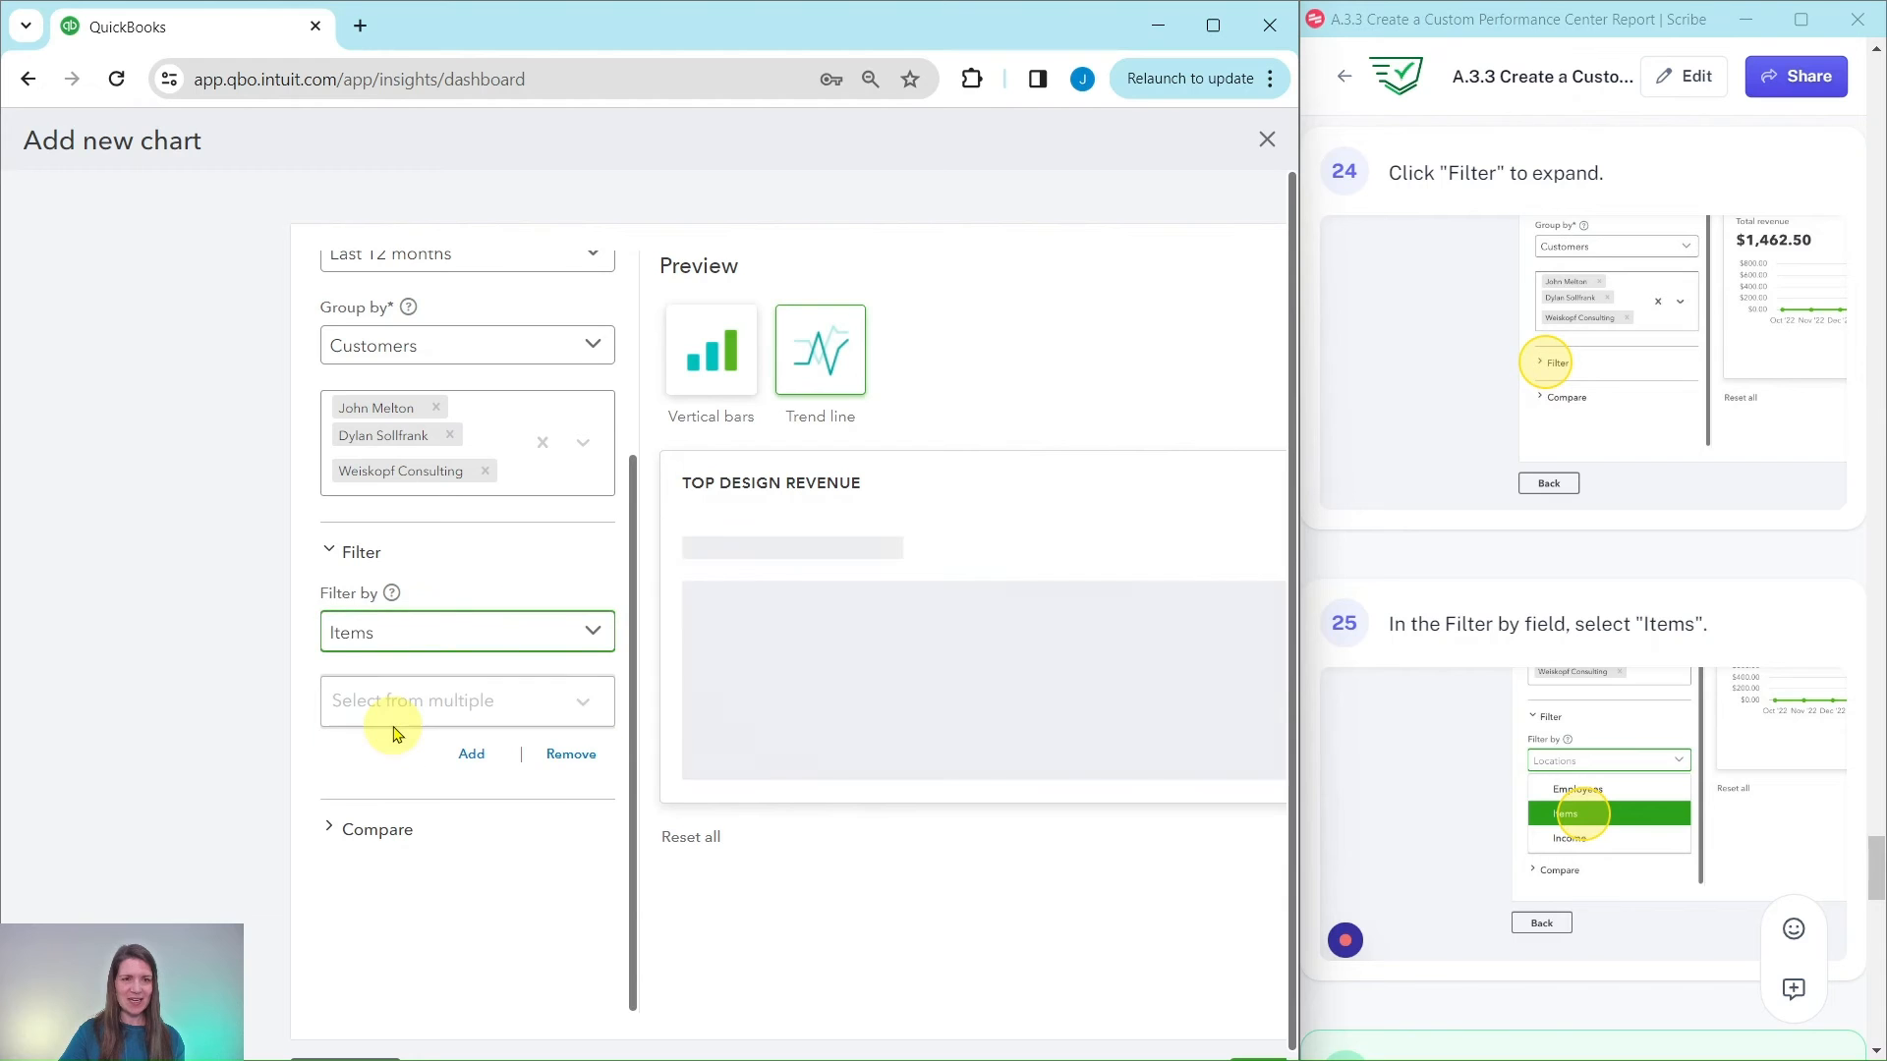
Step: Limit the item filter to Design:Design so the chart covers only design work
scroll(1591, 703, "down", 8)
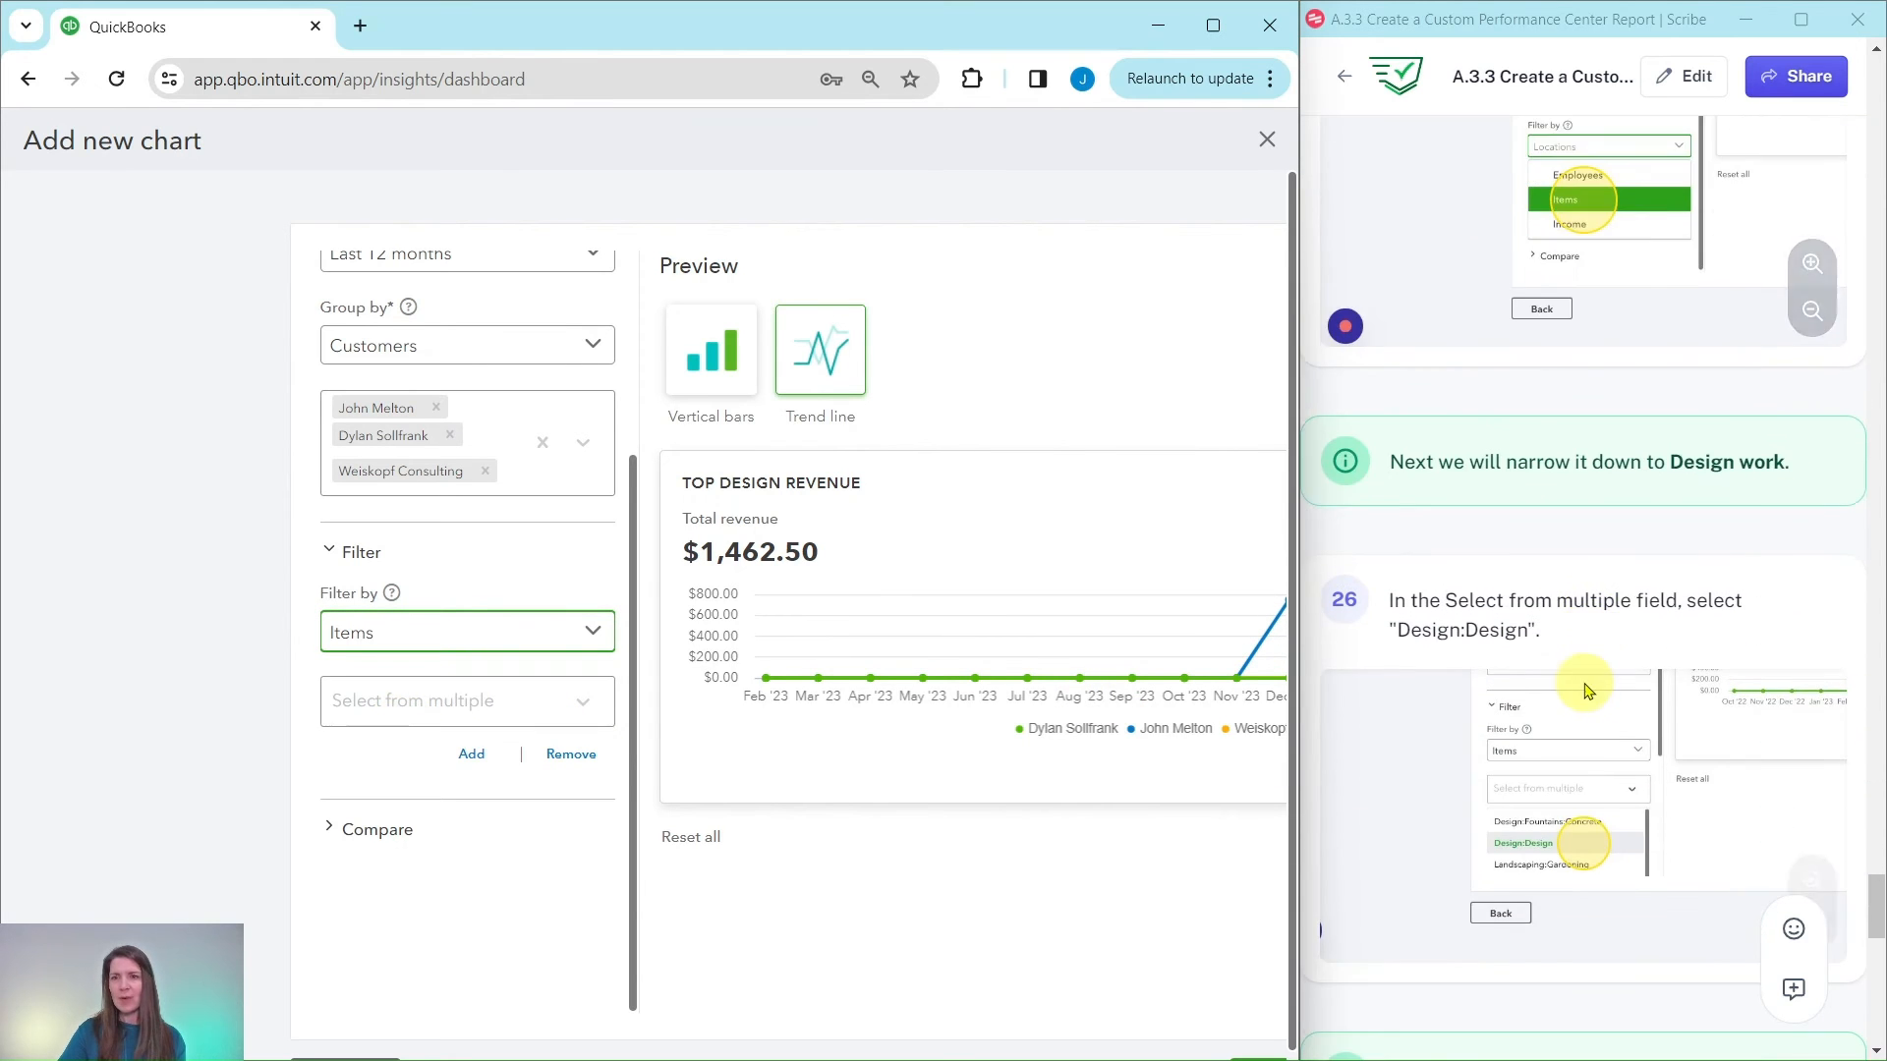
scroll(1582, 690, "down", 1)
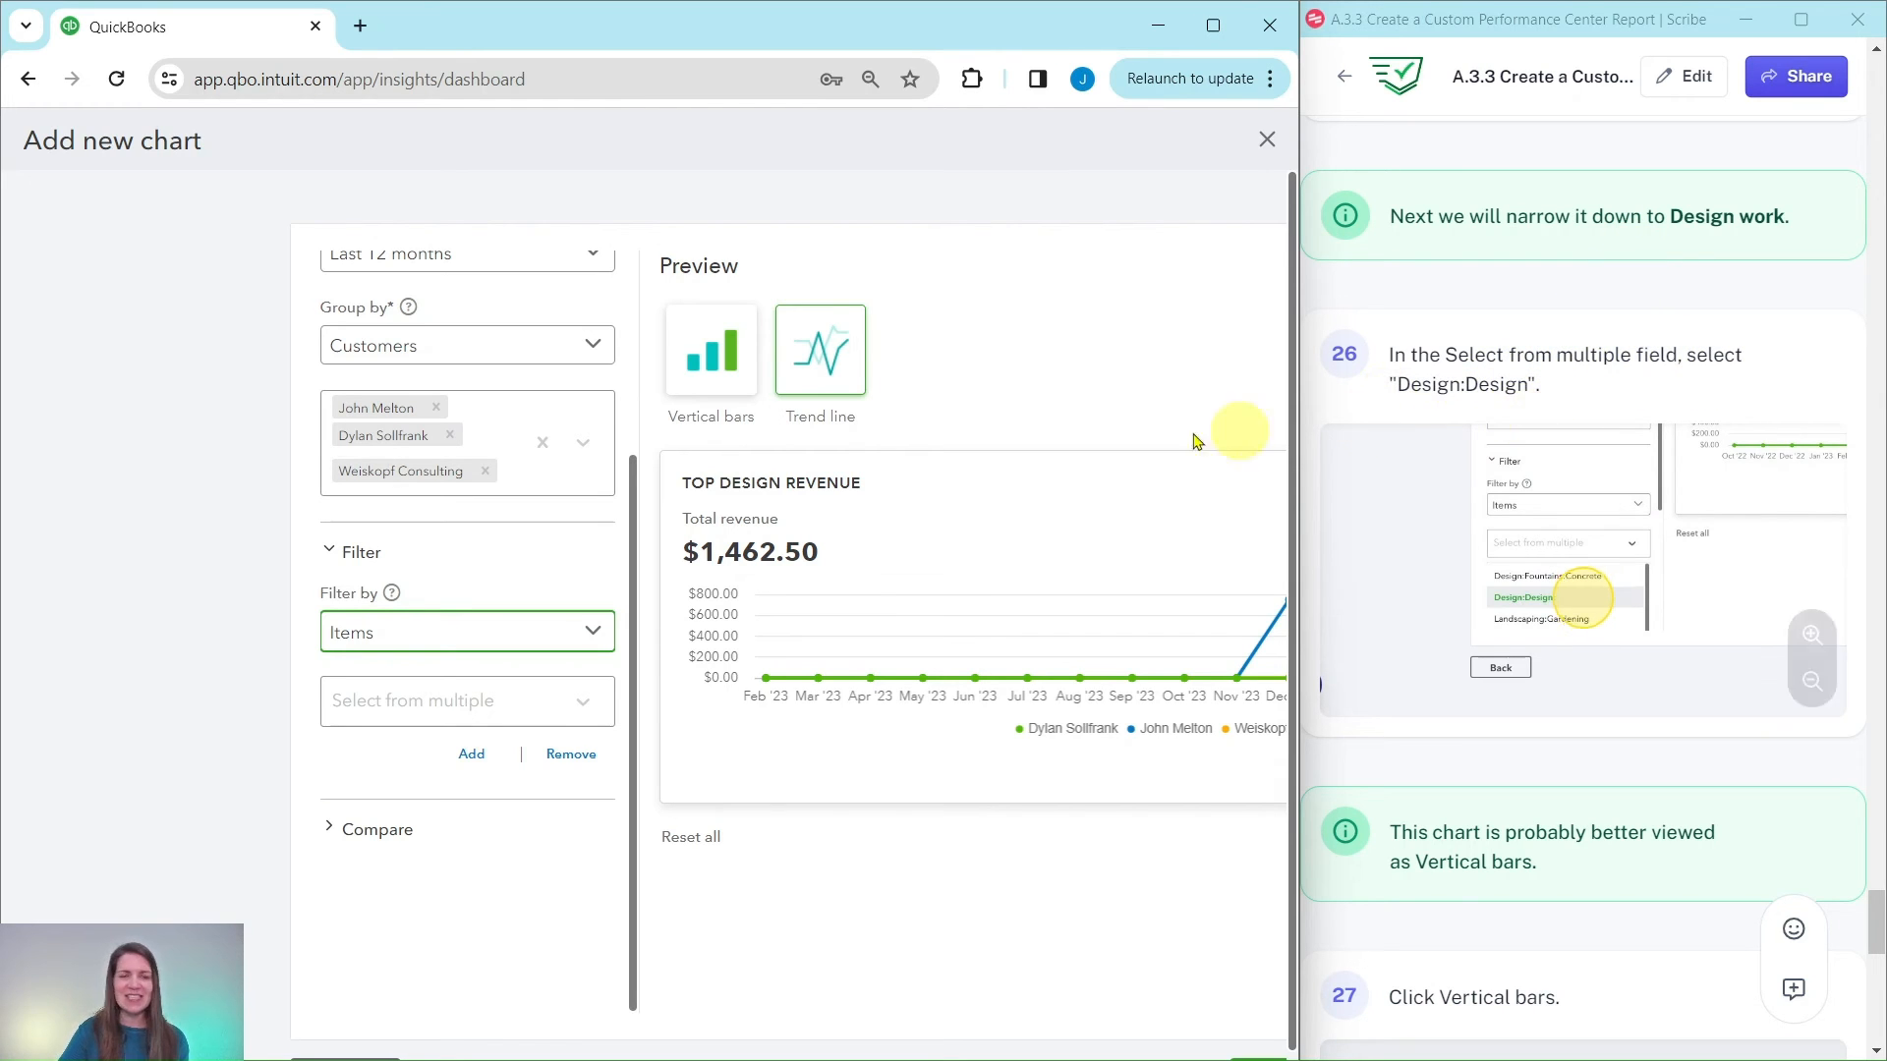
left_click(540, 702)
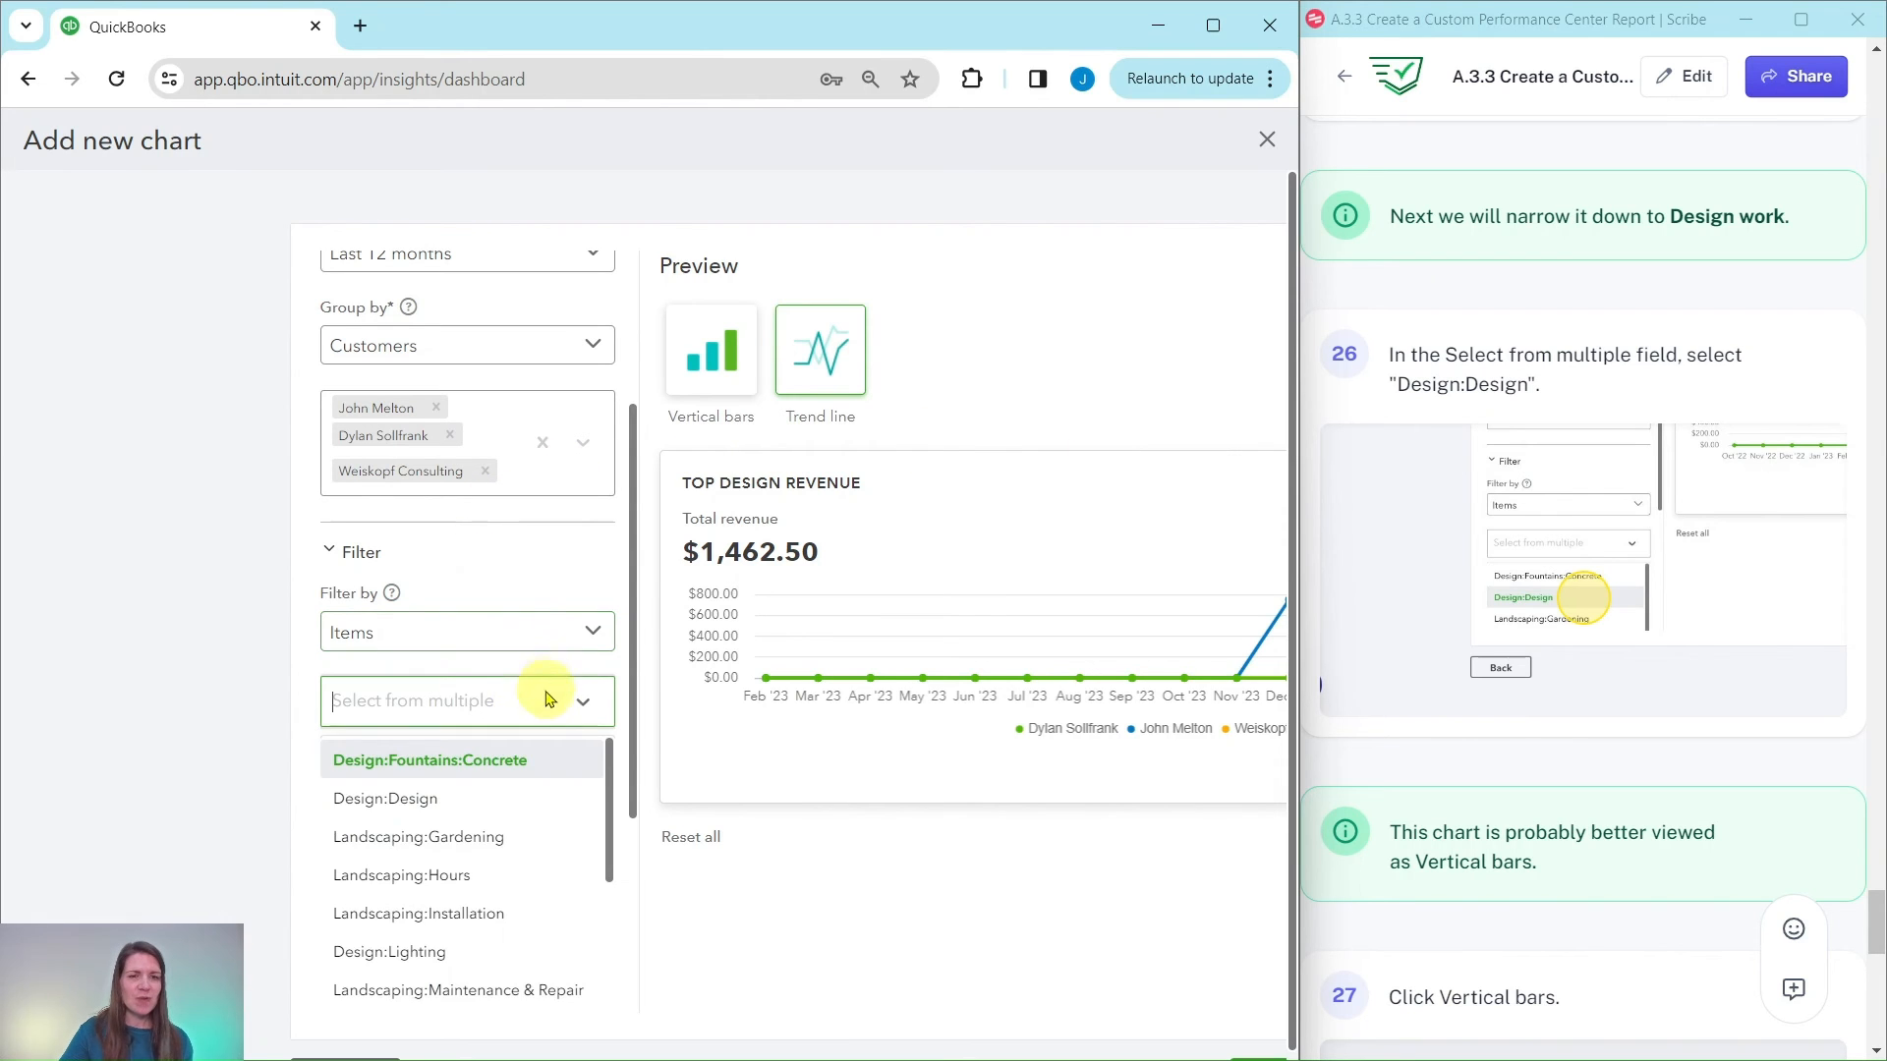
left_click(401, 798)
Step: Switch the chart to vertical bars and review the guide's instruction for saving it to the dashboard
scroll(1572, 766, "down", 2)
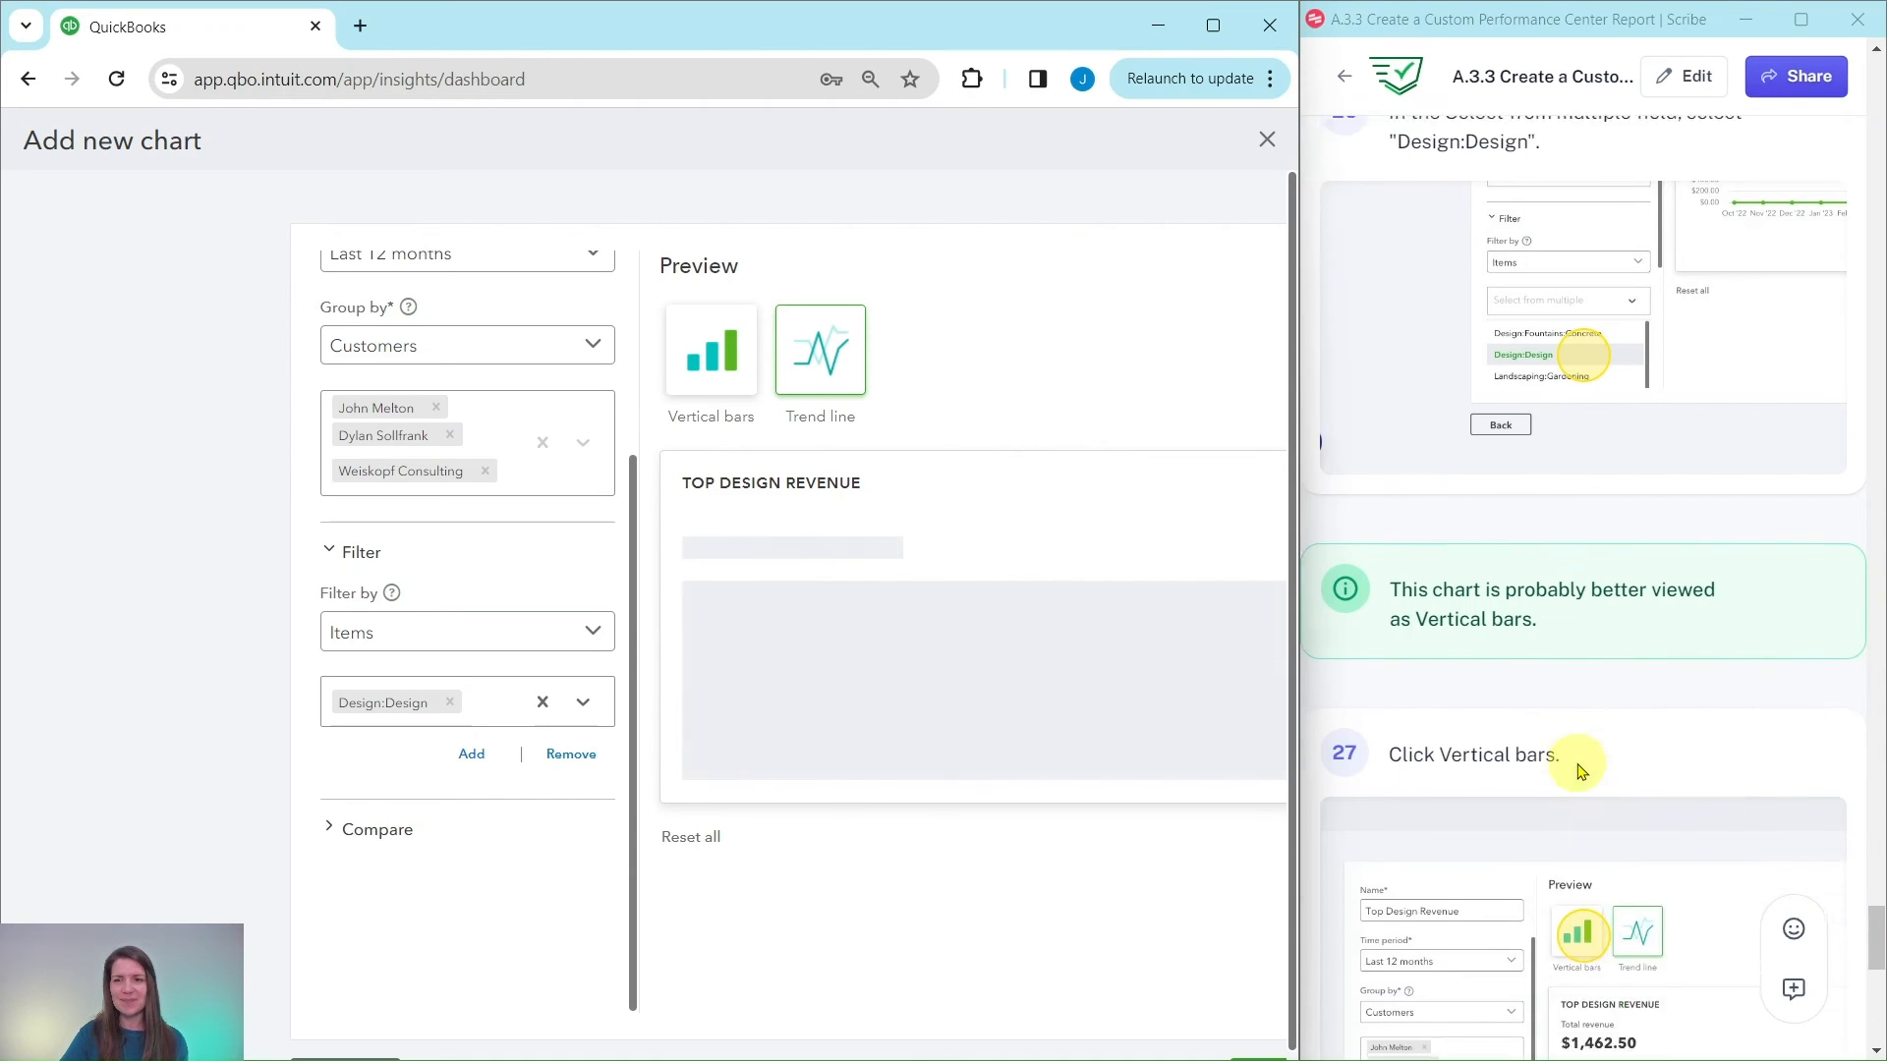
scroll(1577, 772, "down", 3)
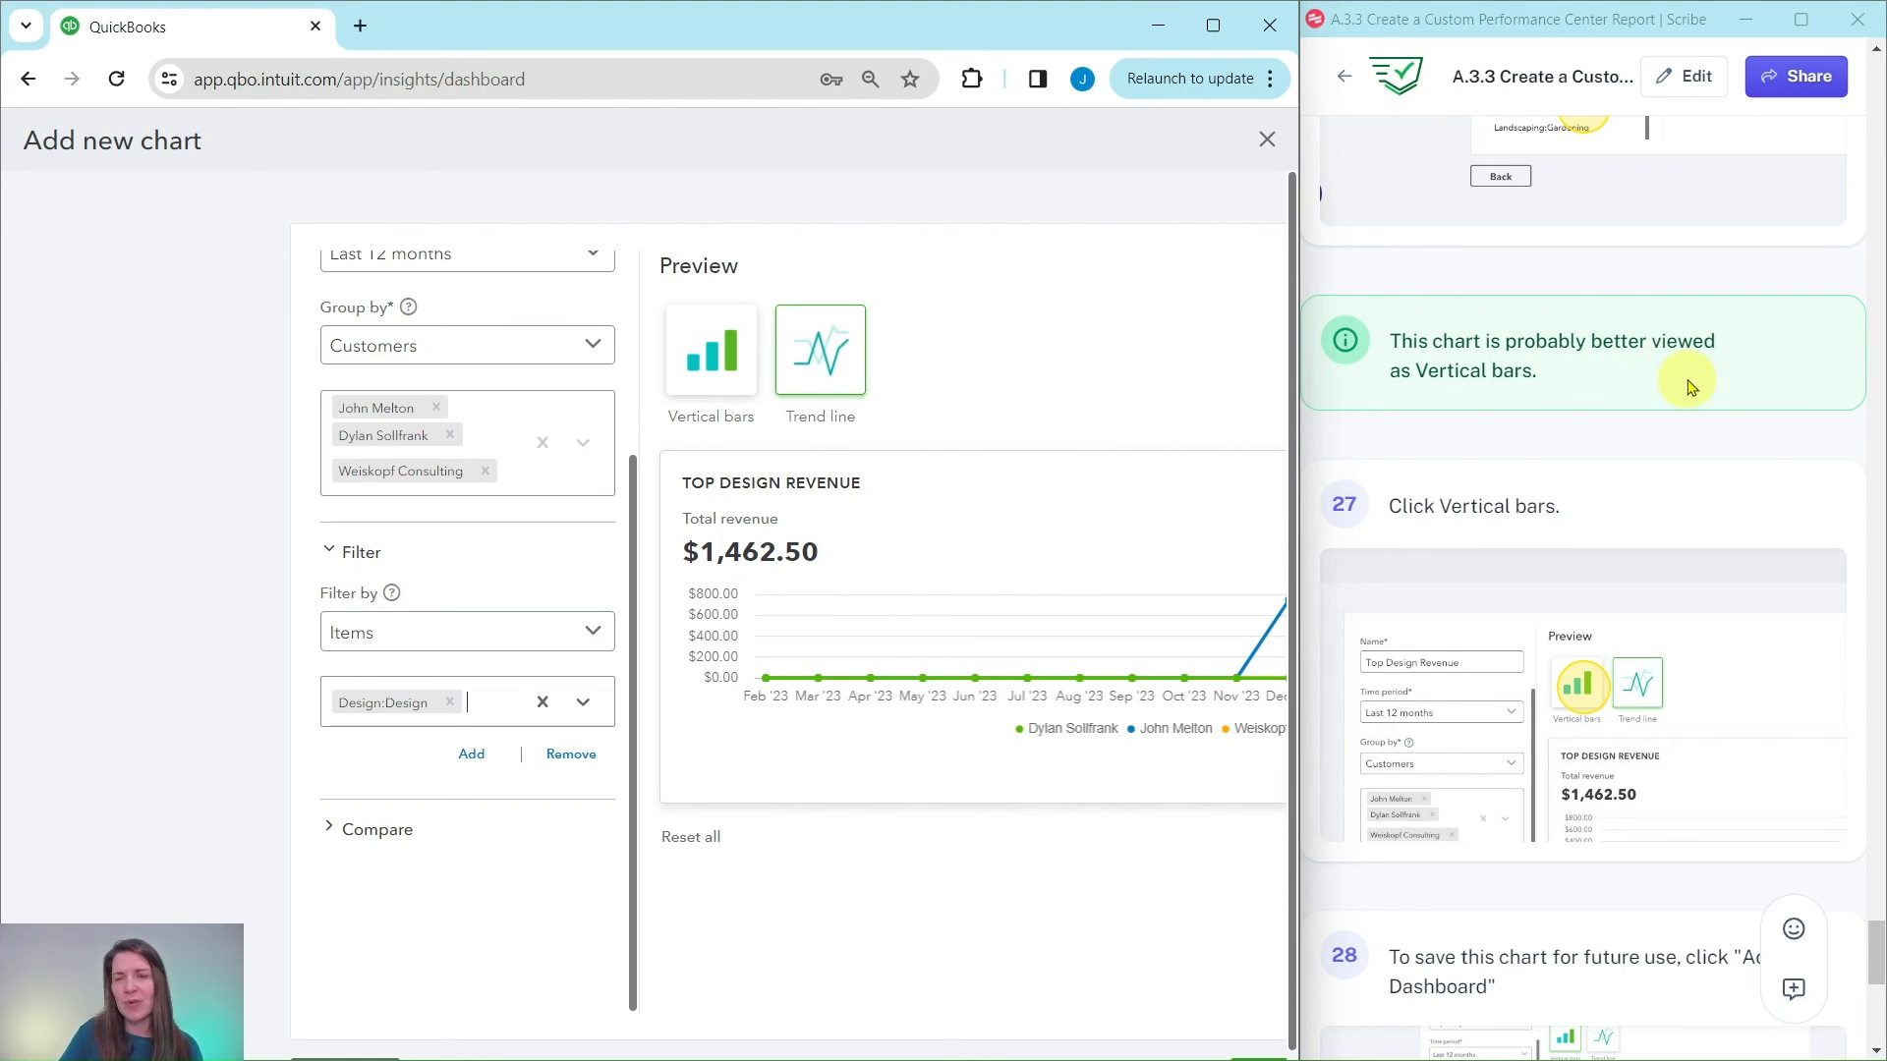
left_click(704, 353)
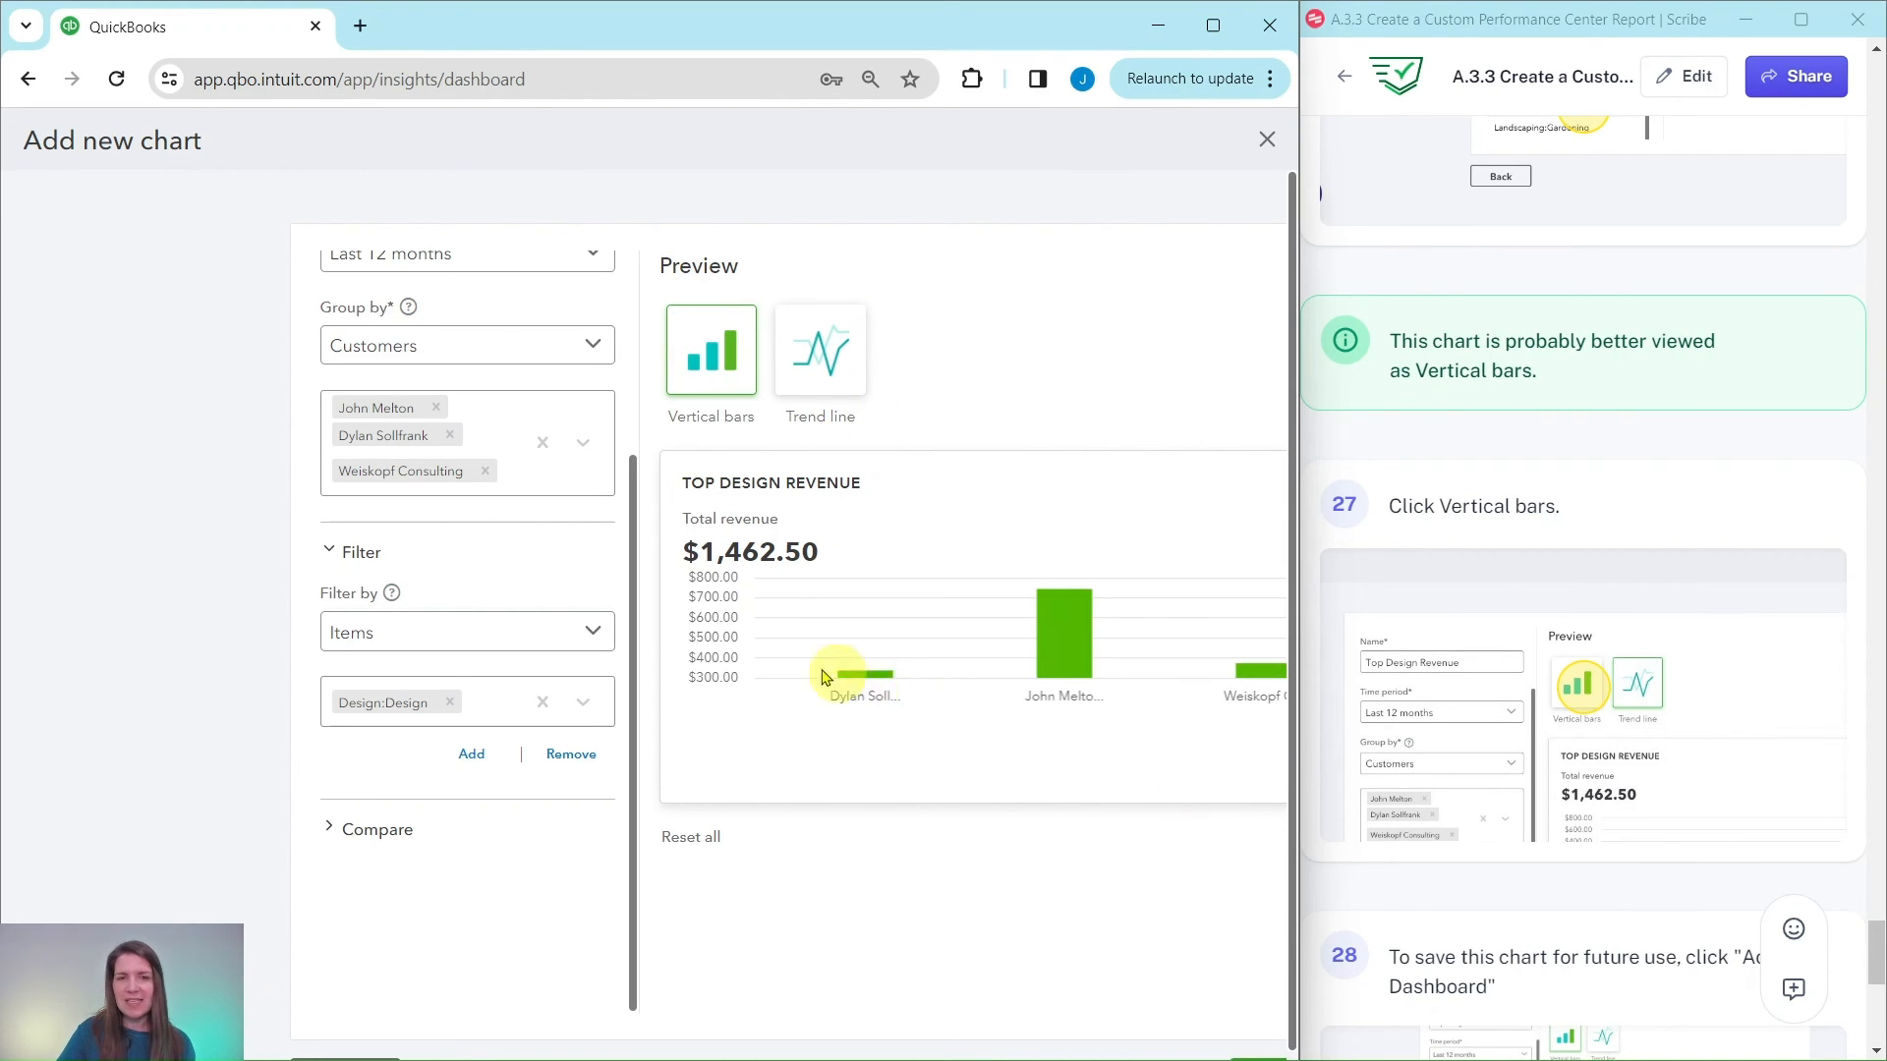
scroll(1346, 629, "down", 7)
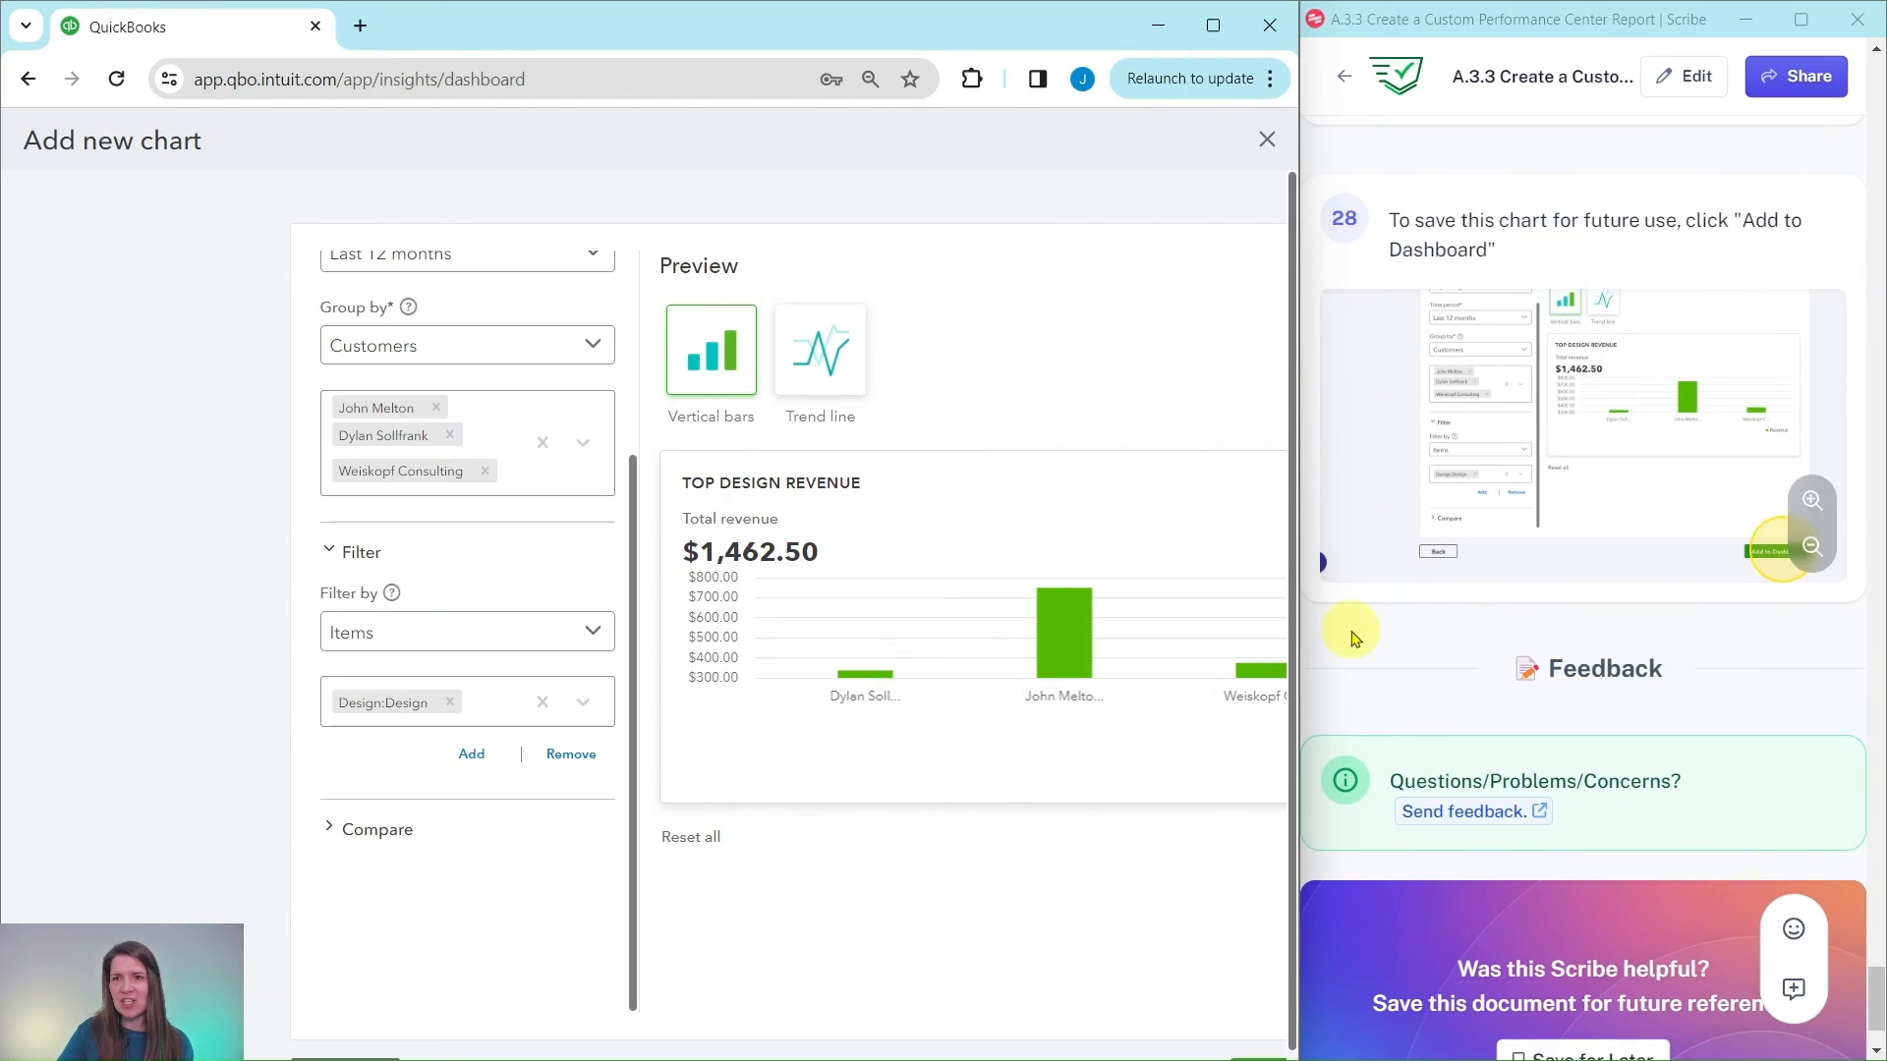
scroll(1326, 511, "up", 2)
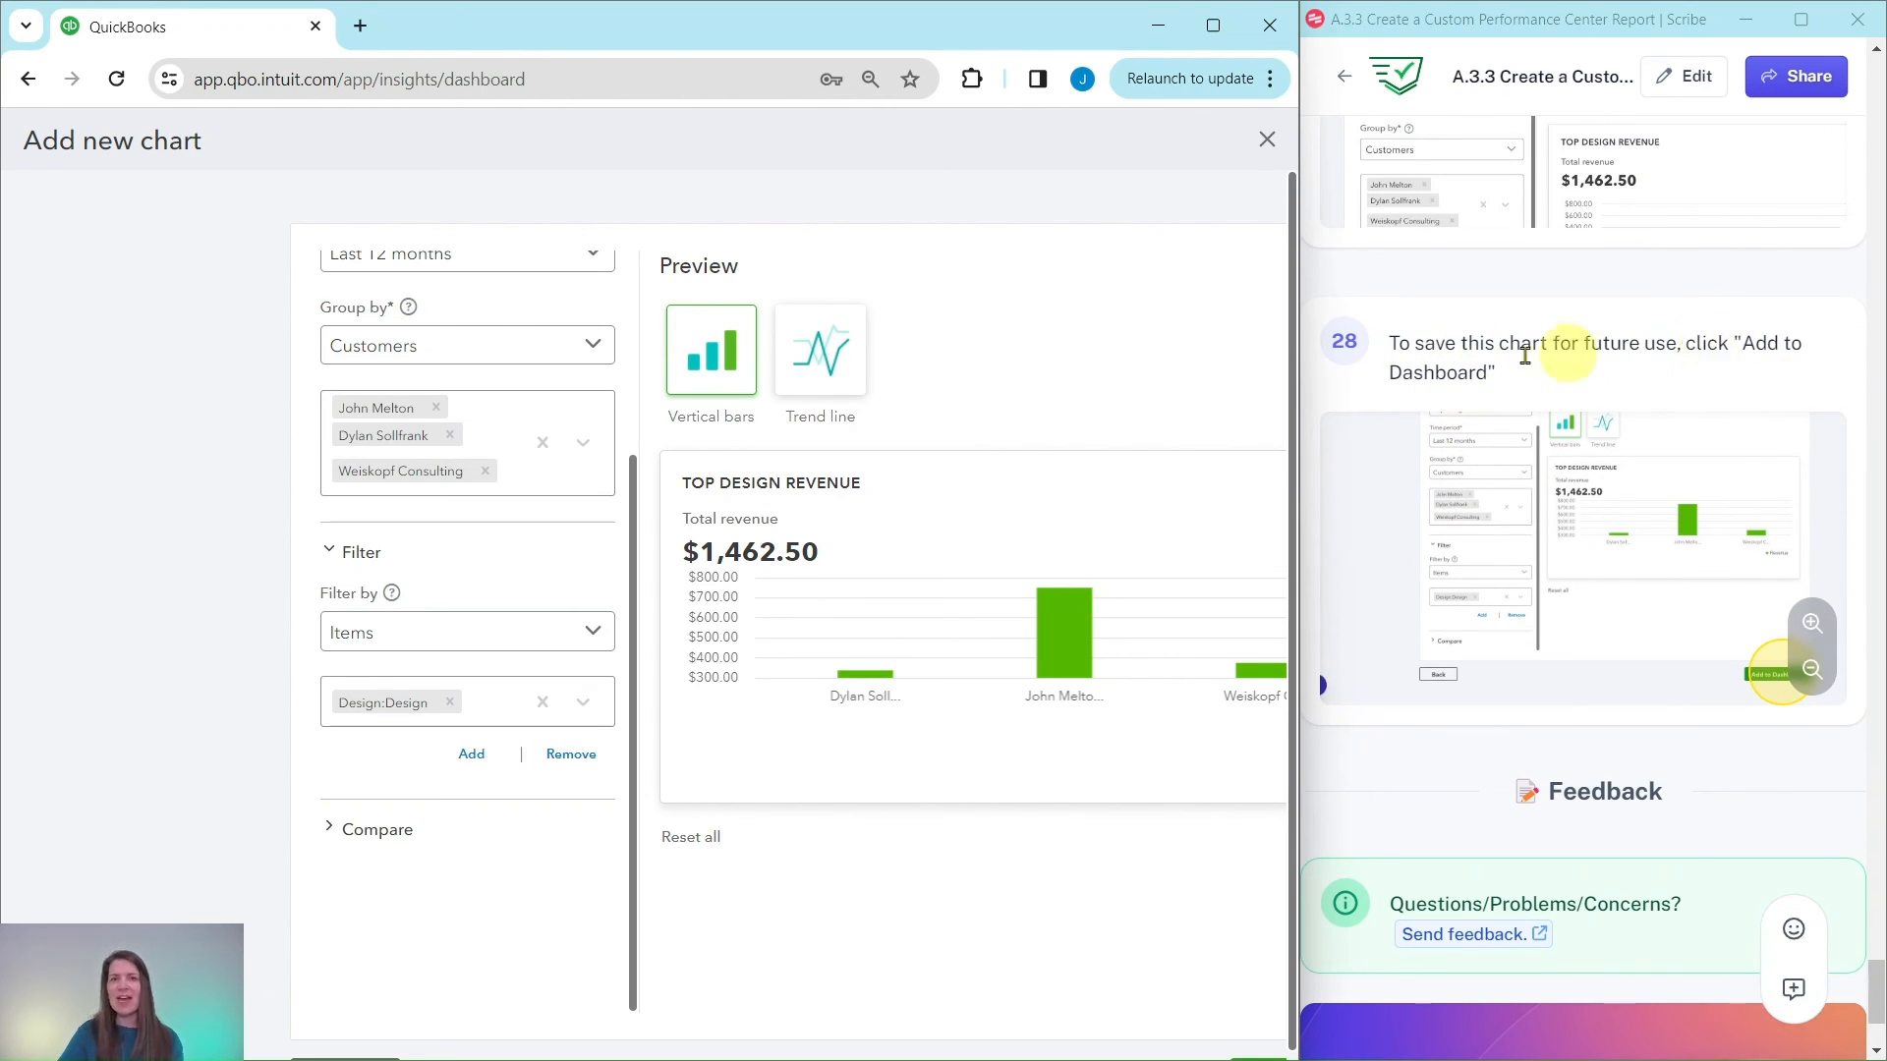
Step: Check the compared customers' design revenue in the chart preview and add the chart to the dashboard
scroll(1121, 550, "down", 1)
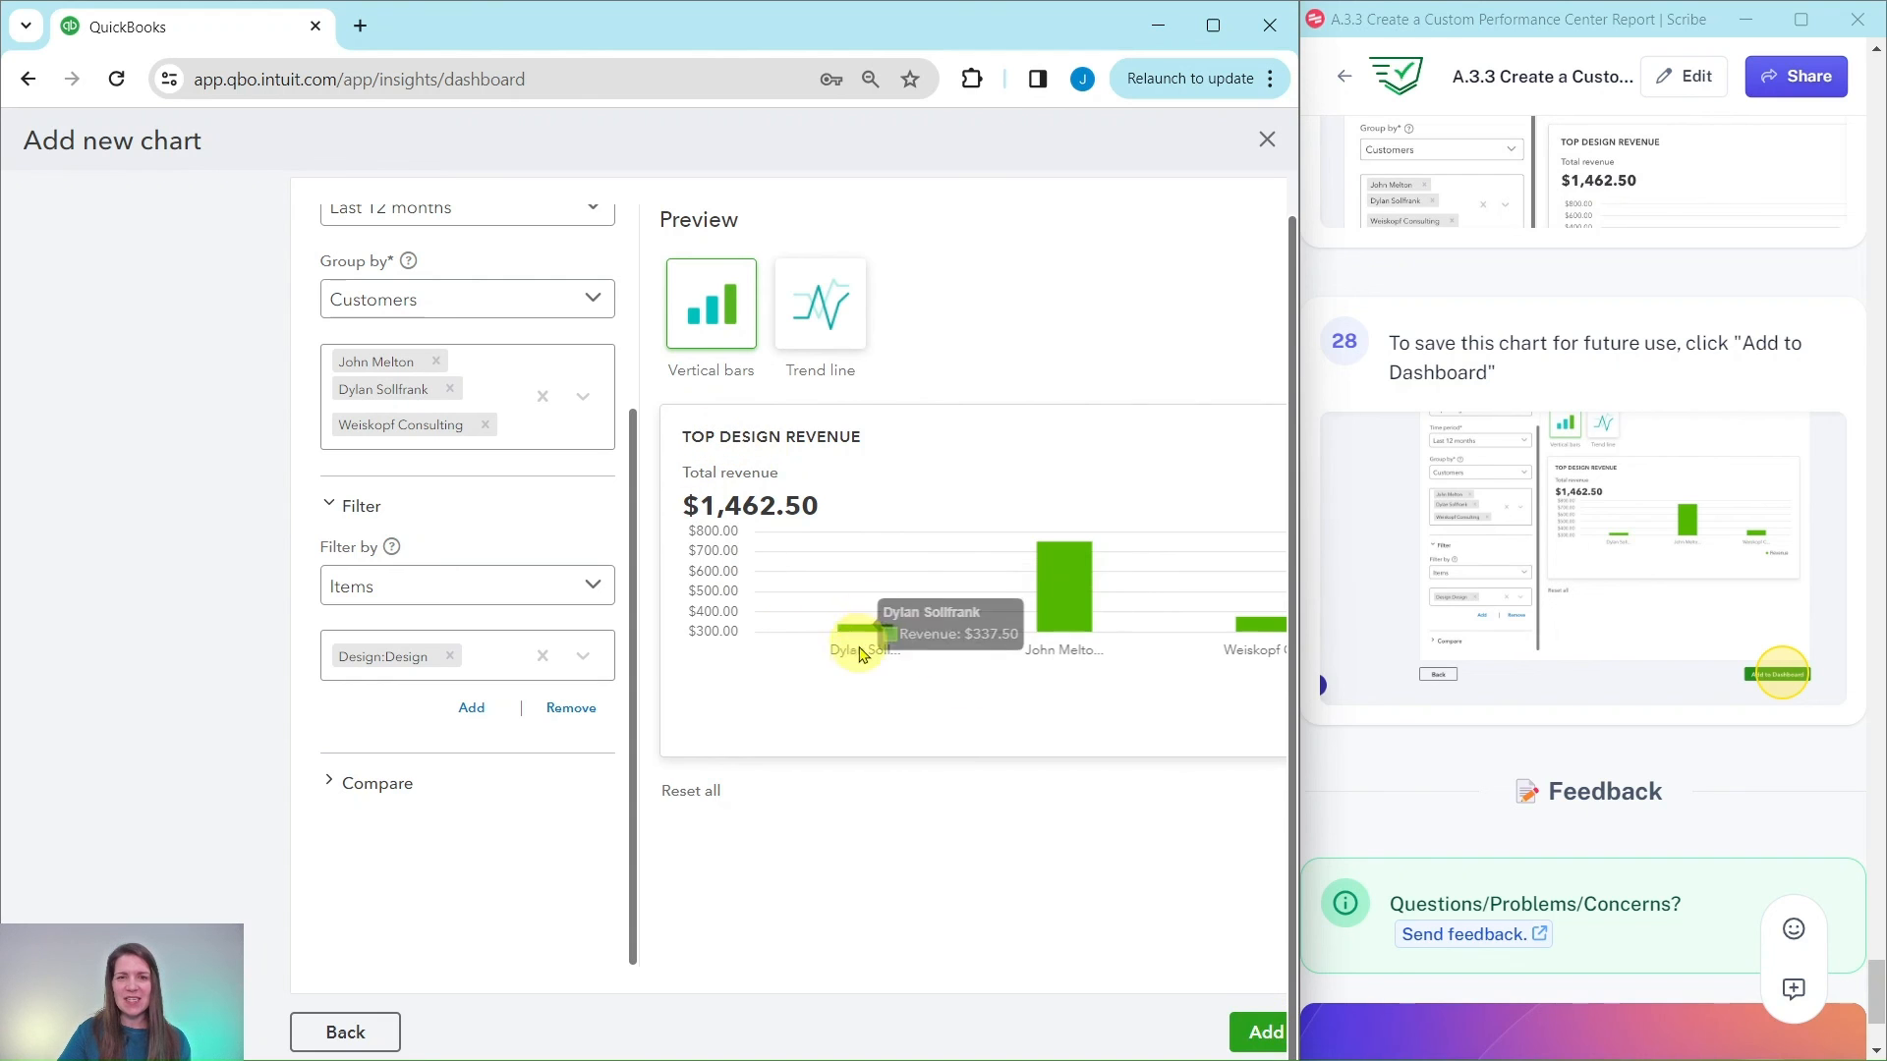
mouse_move(1255, 639)
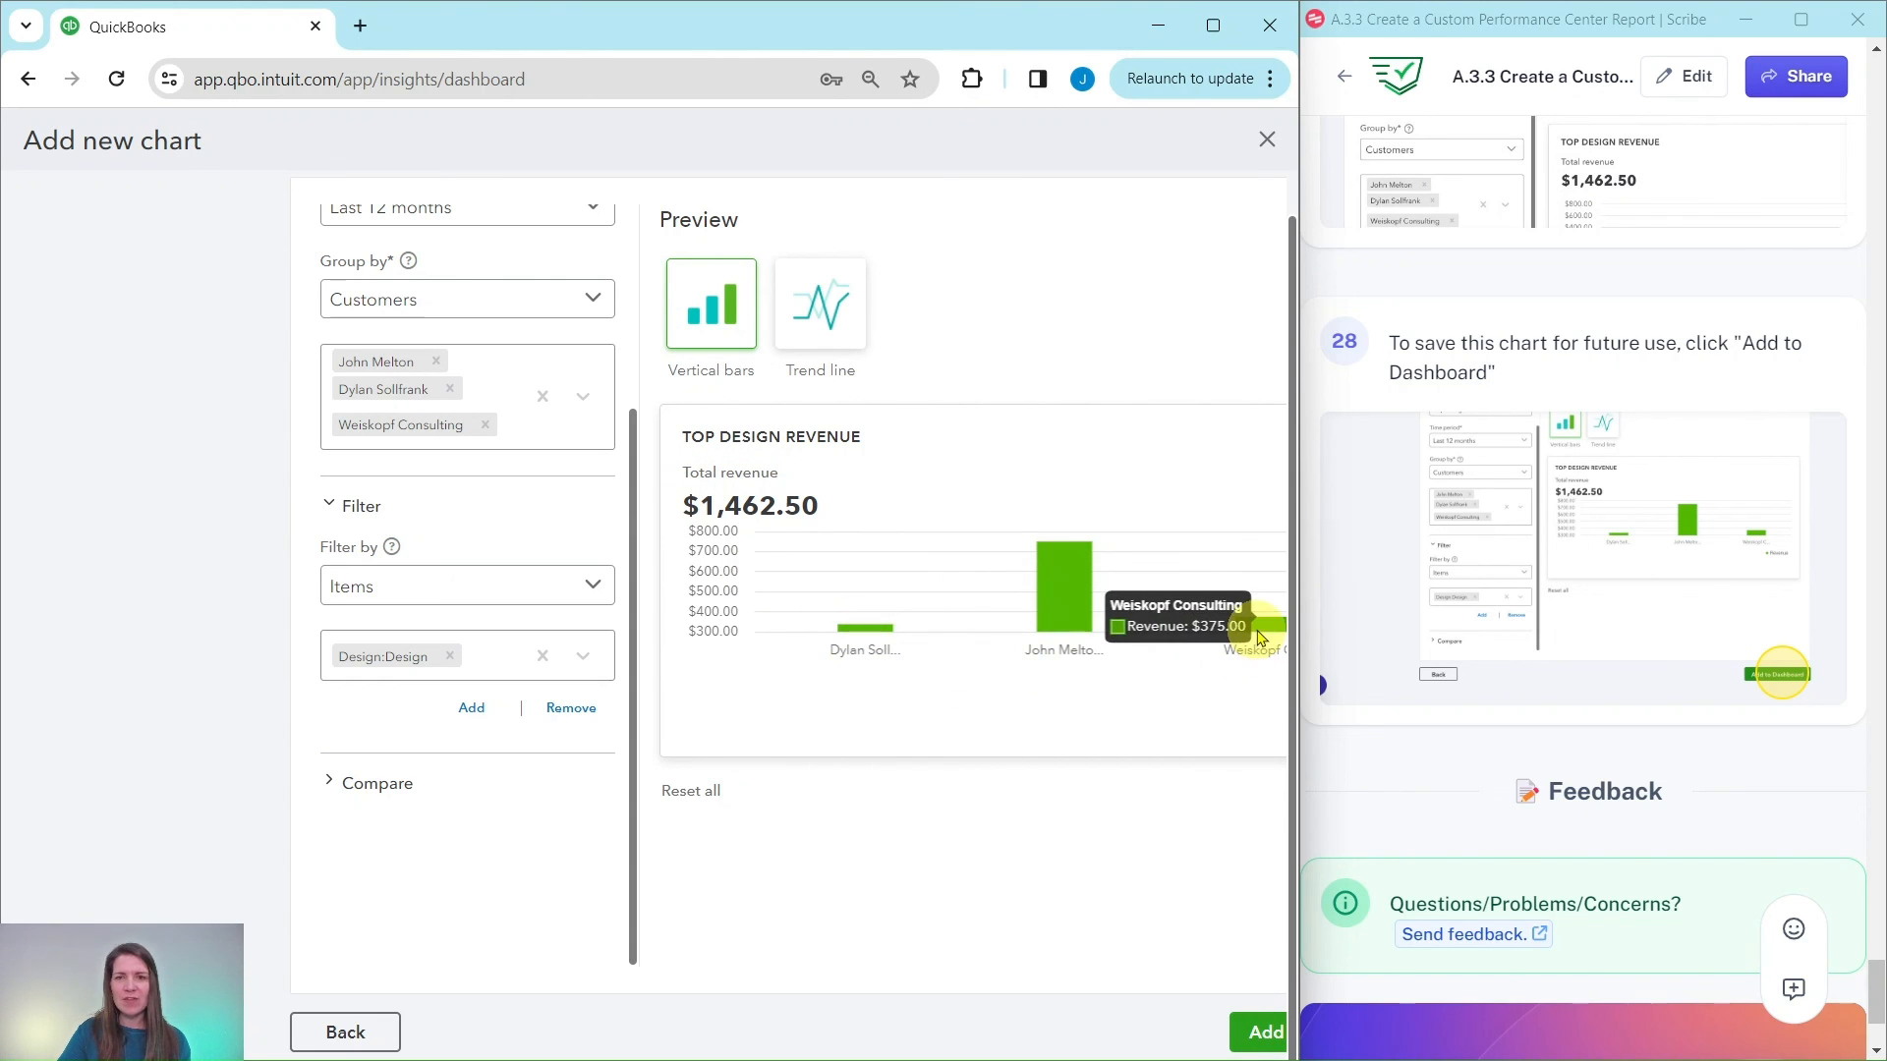
mouse_move(874, 639)
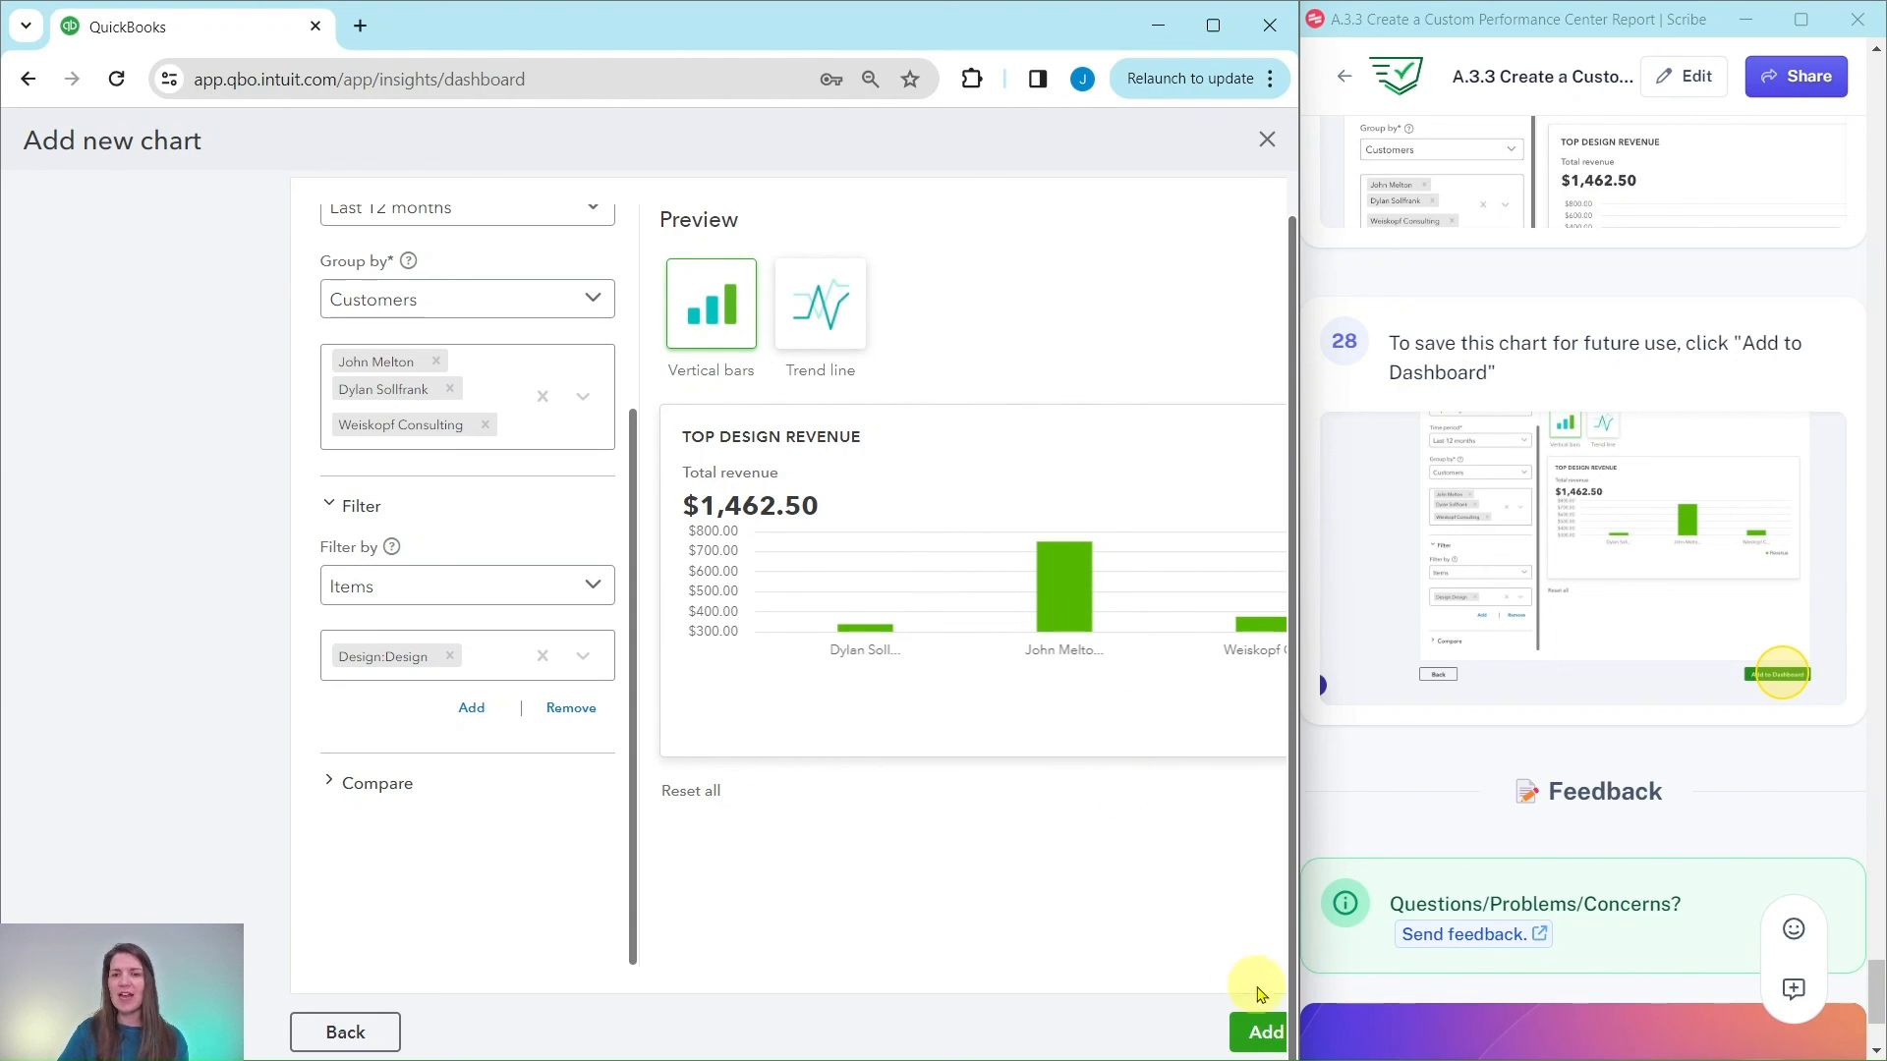
left_click(1263, 1040)
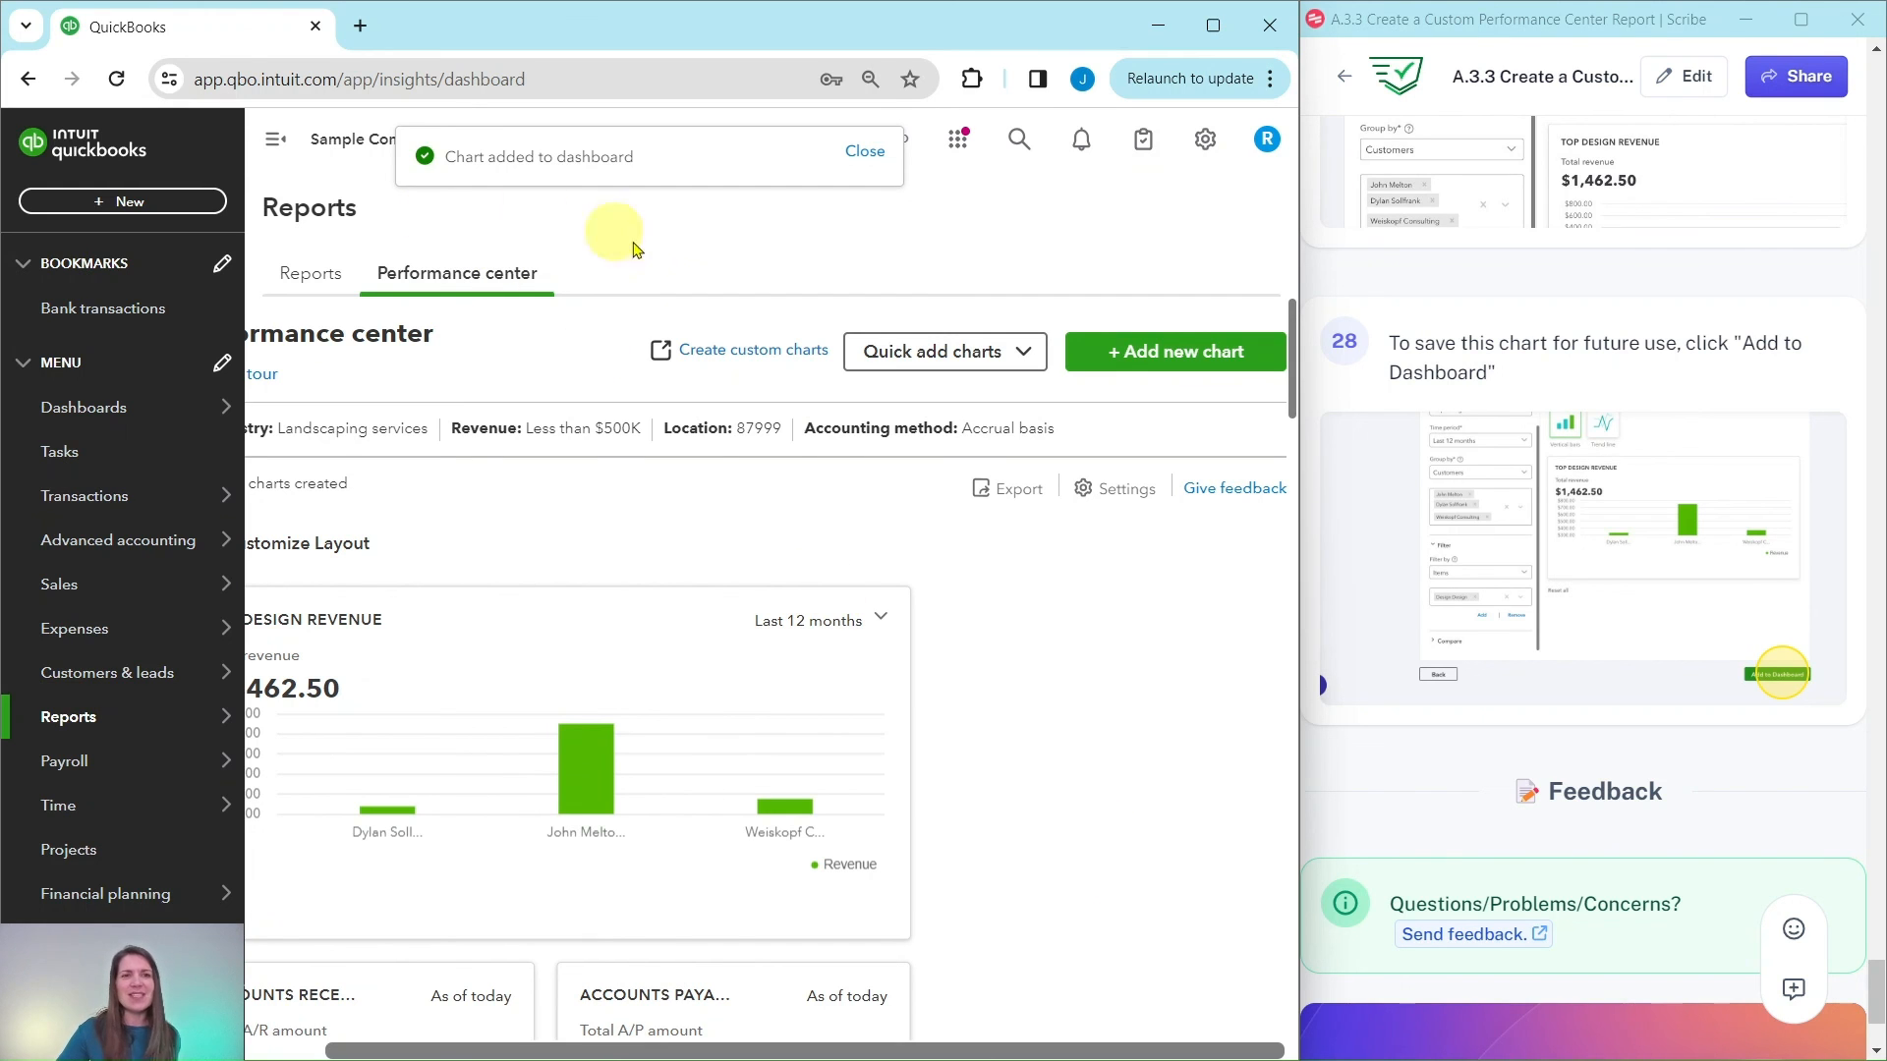
Step: Review the saved Top Design Revenue chart on the Performance center dashboard
left_click_drag(981, 1047, 693, 1027)
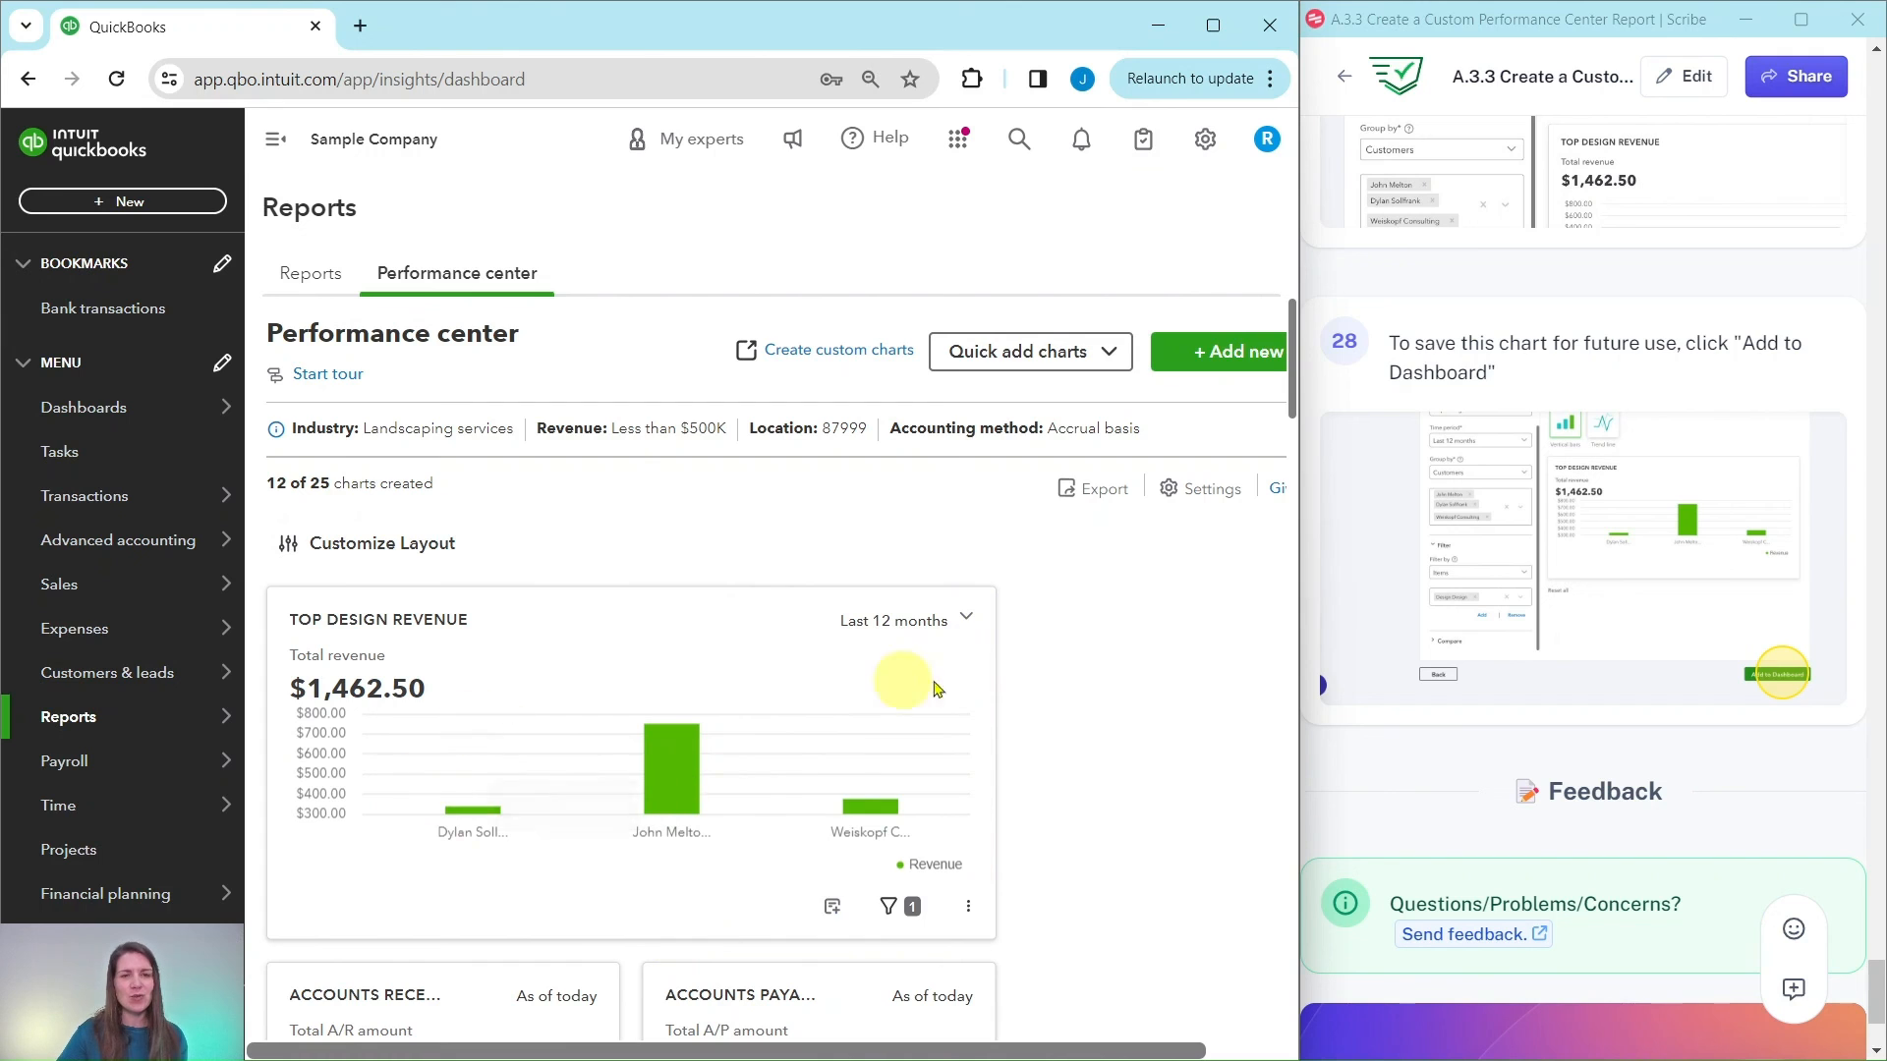
scroll(1084, 693, "down", 3)
scroll(1082, 688, "up", 1)
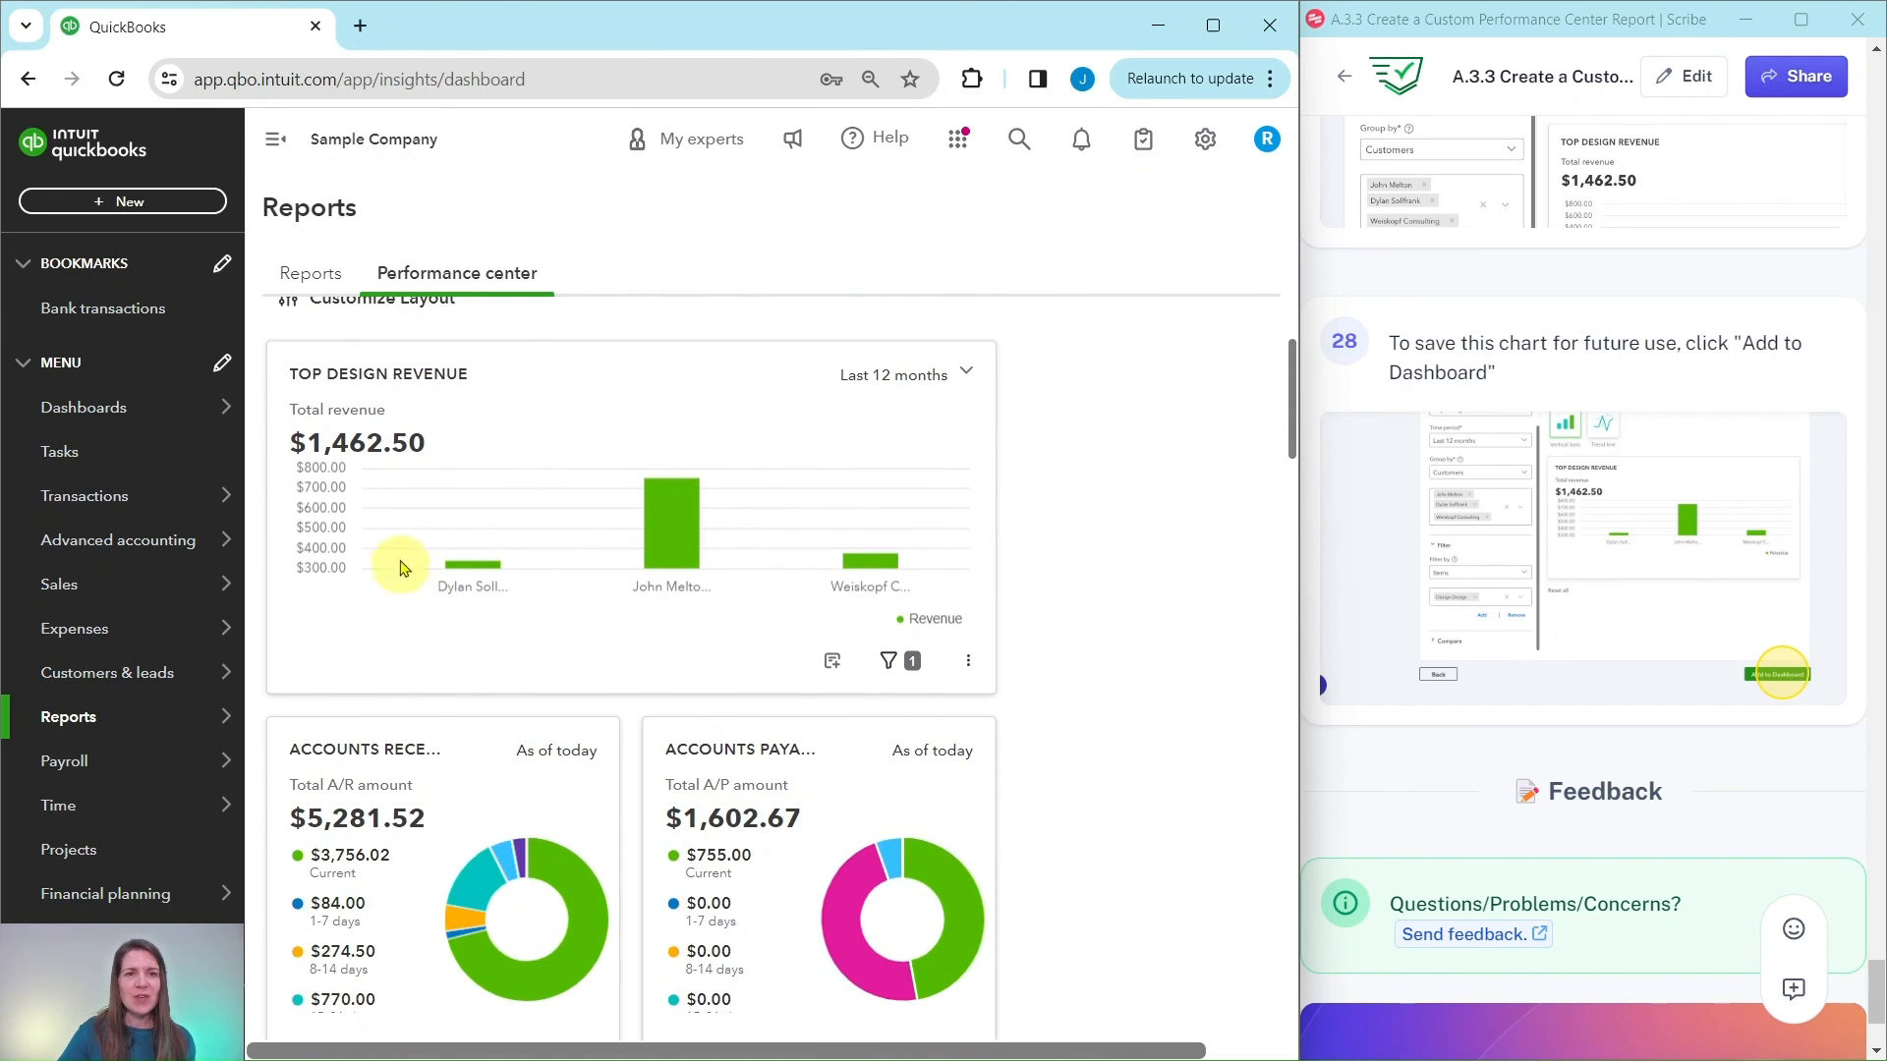